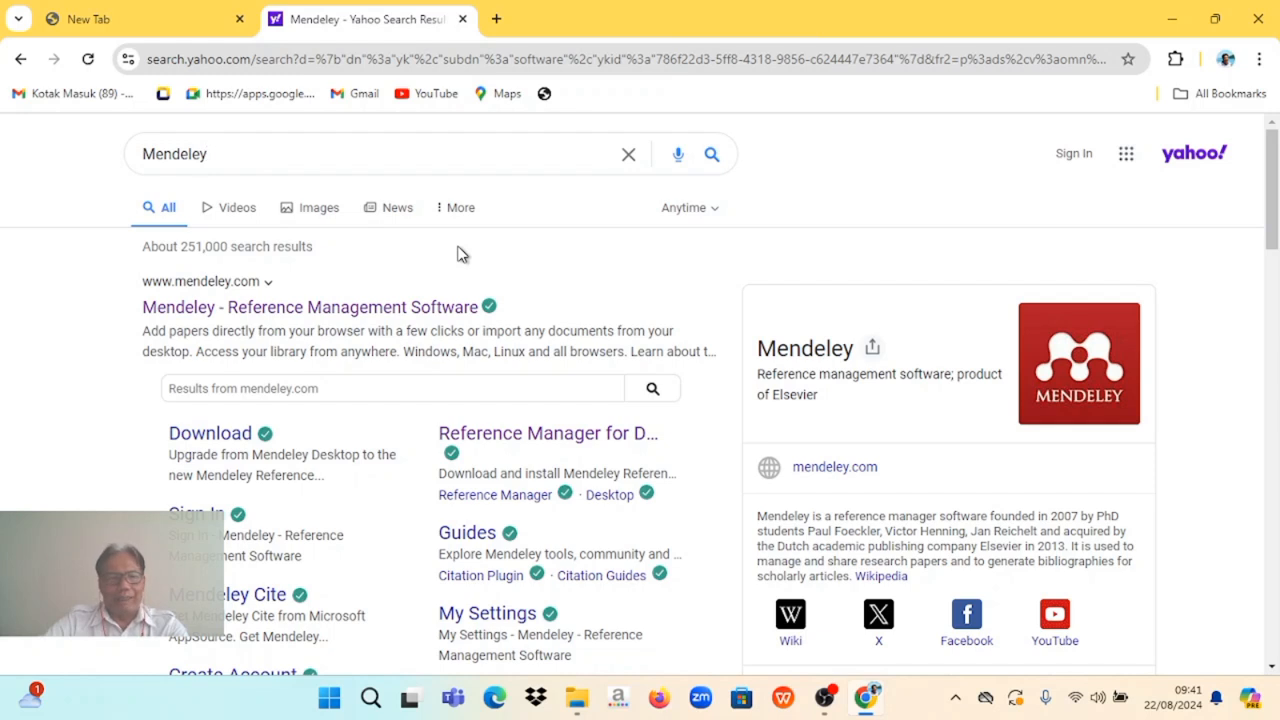
Download Mendeley Reference Manager for Windows from the Mendeley website and install it only for the current account
left_click(348, 316)
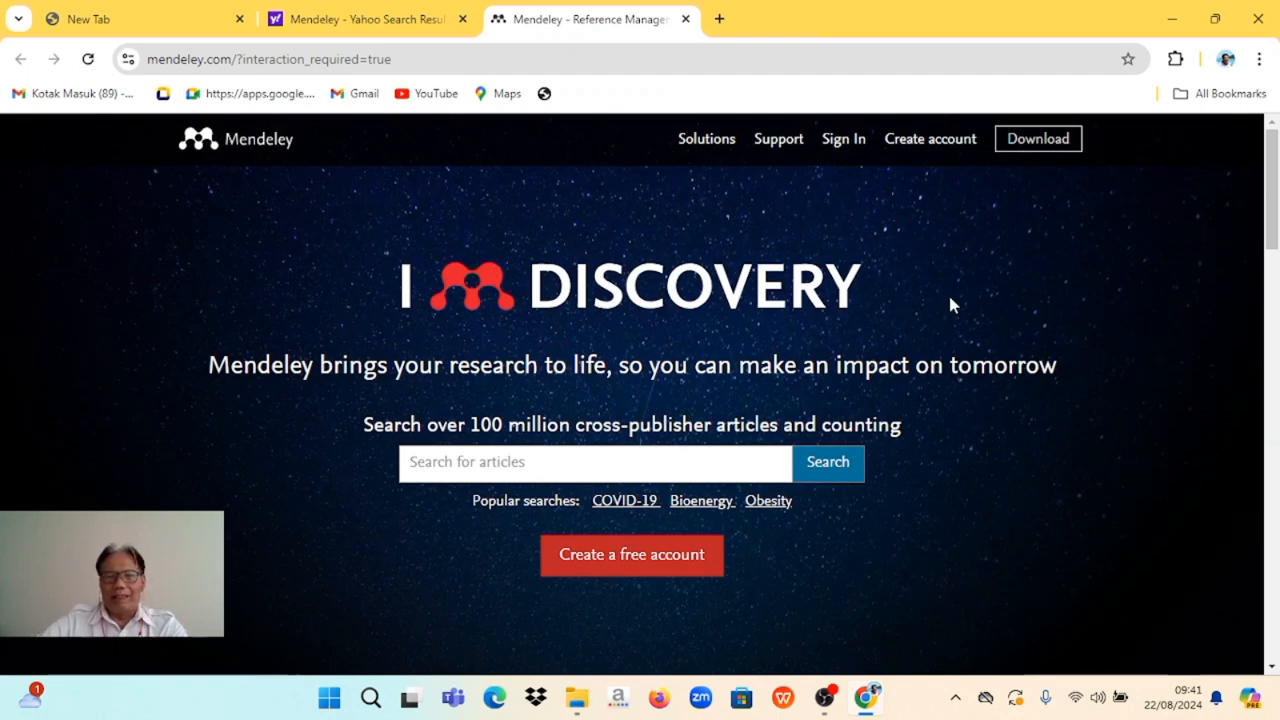
left_click(1031, 148)
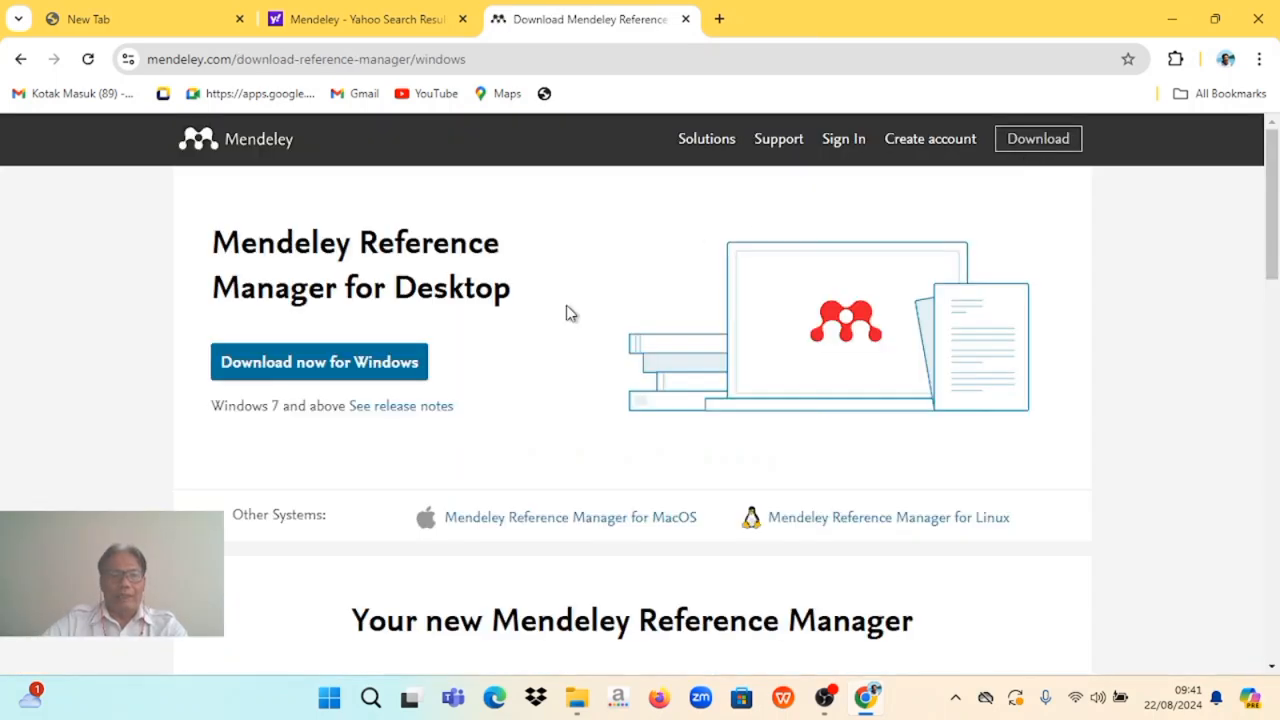
left_click(418, 376)
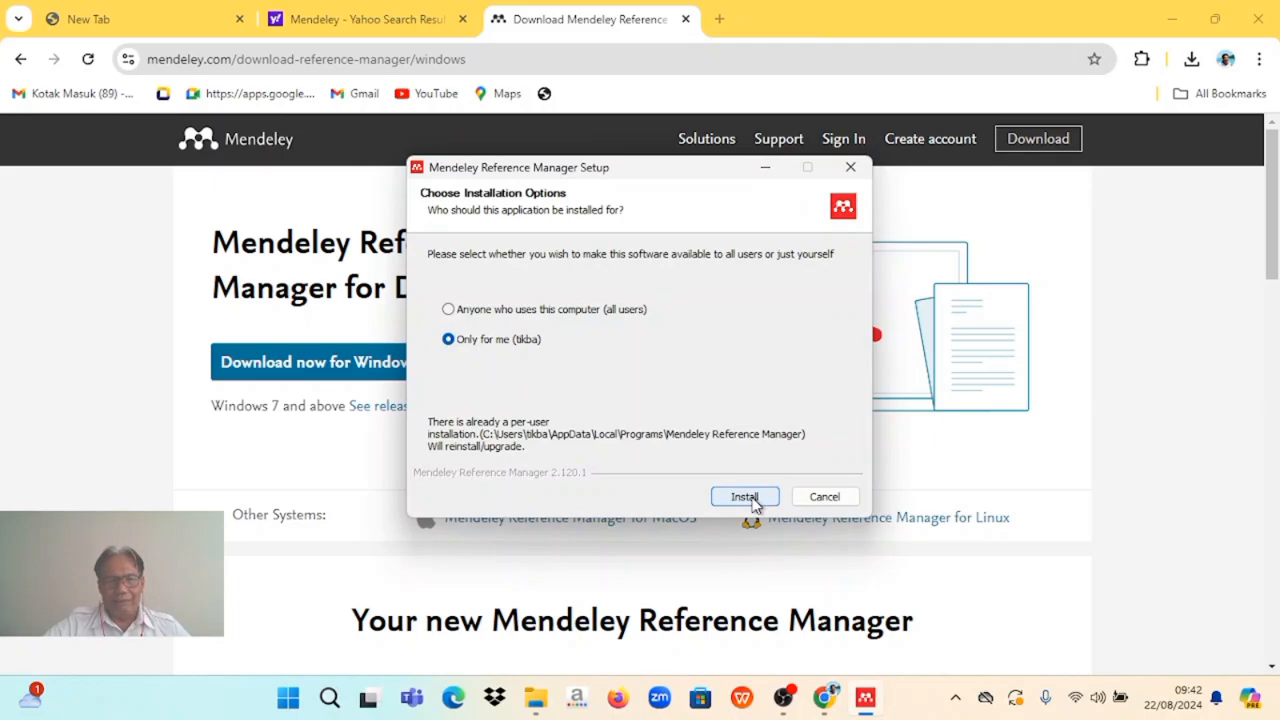
left_click(745, 497)
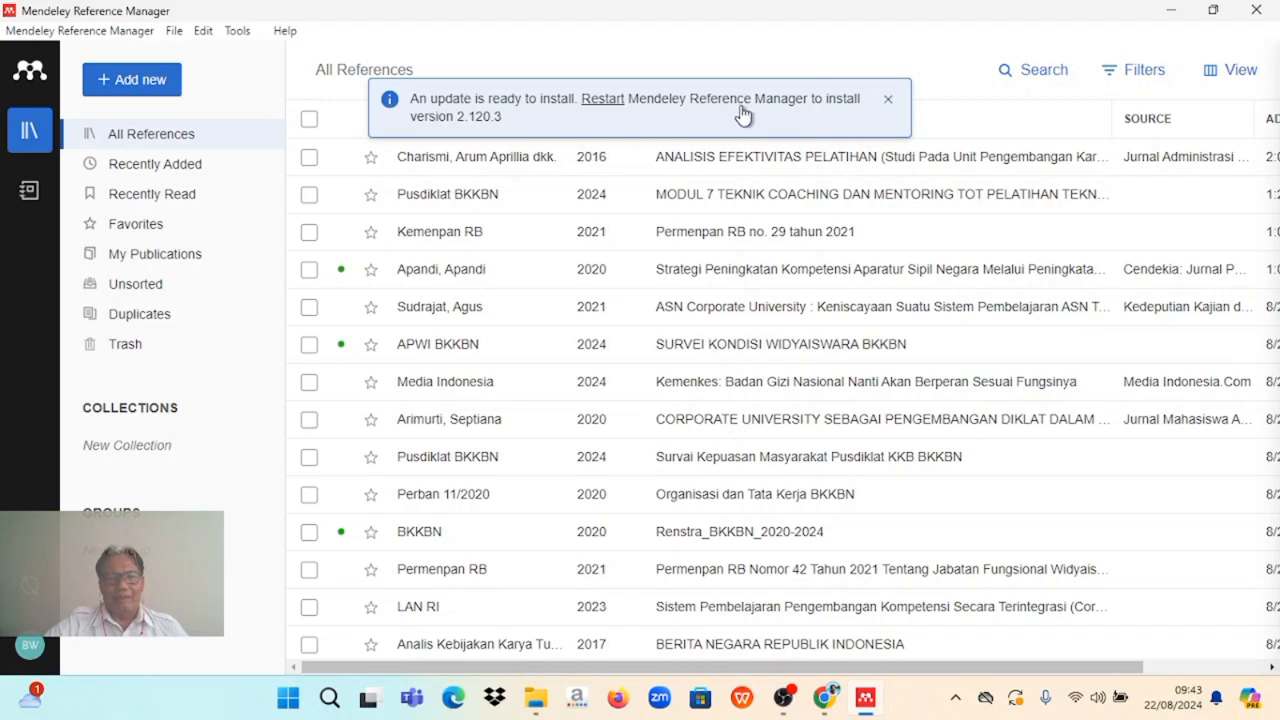
Dismiss the update notice and import the PDF "Analisis faktor risiko keberhasilan pelatihan" from the Jurnal terdahulu folder
left_click(887, 99)
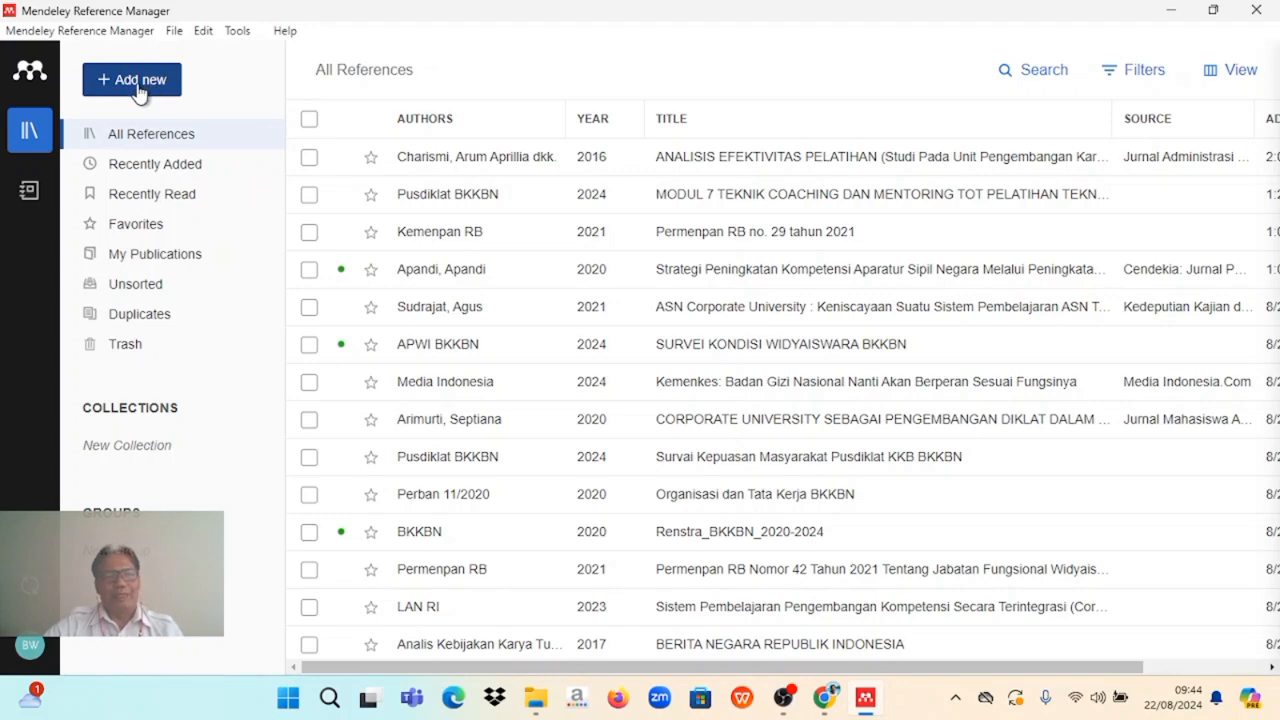
left_click(139, 89)
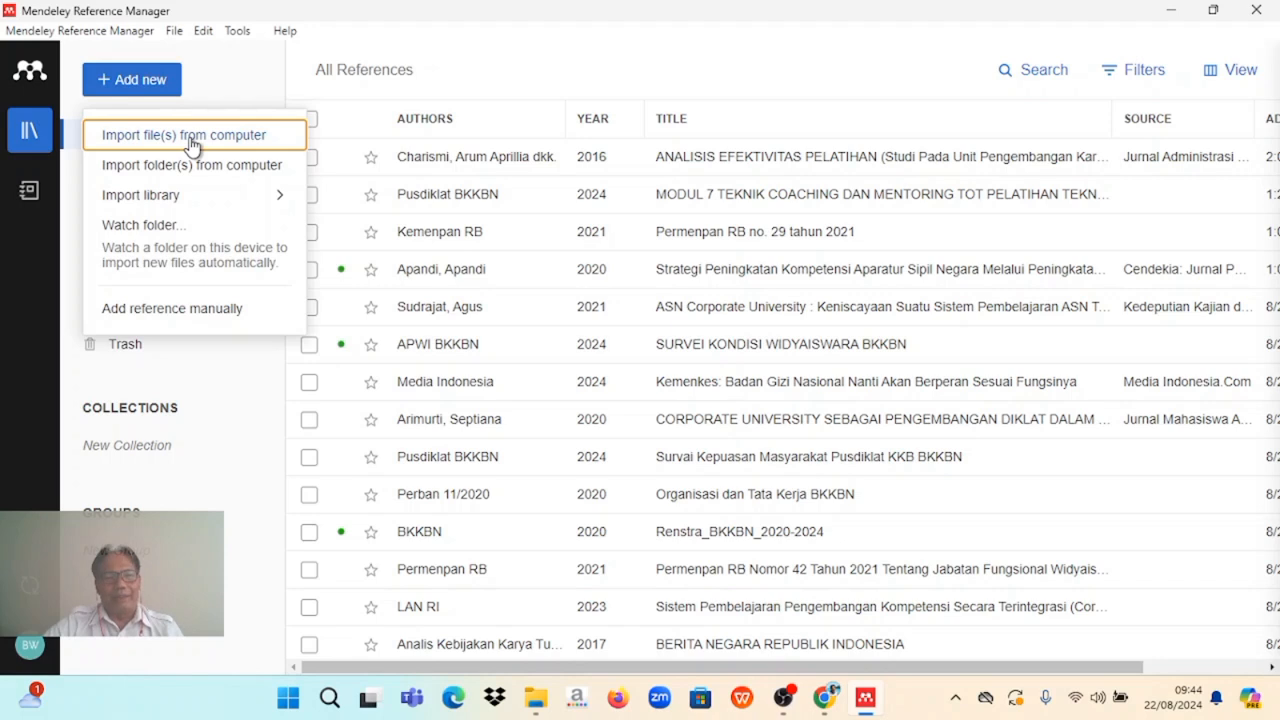
left_click(192, 140)
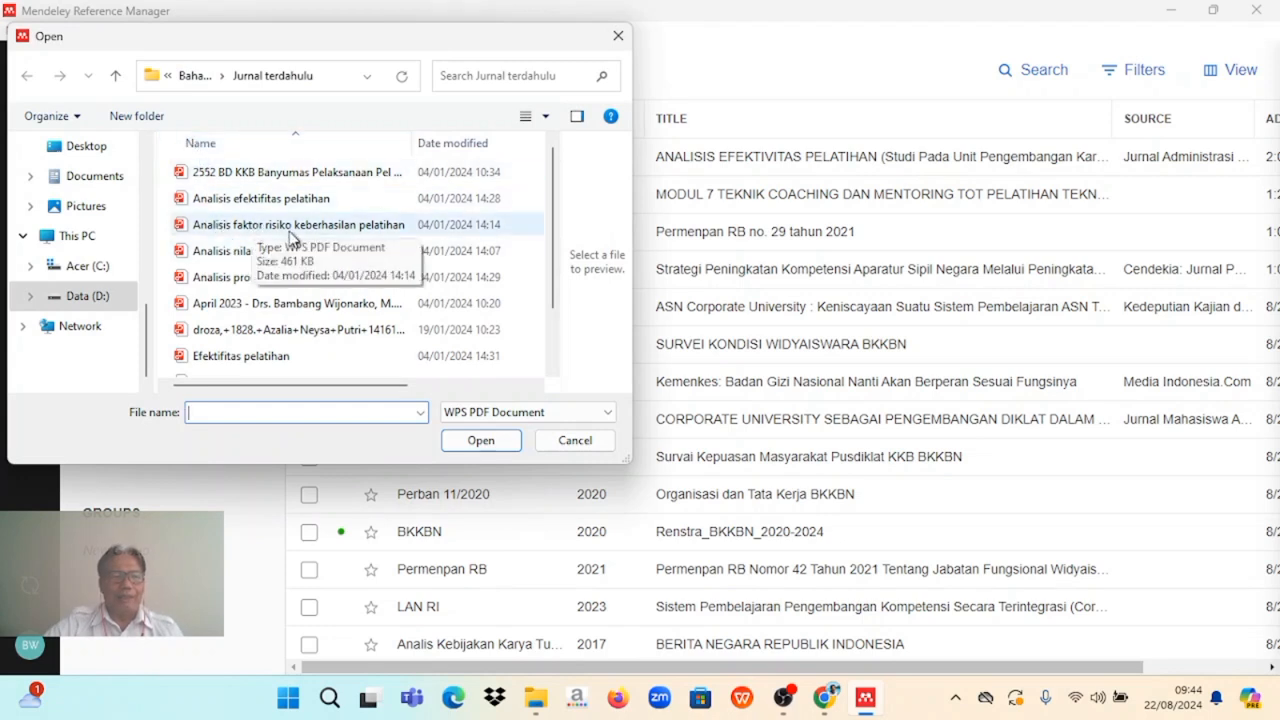
left_click(277, 233)
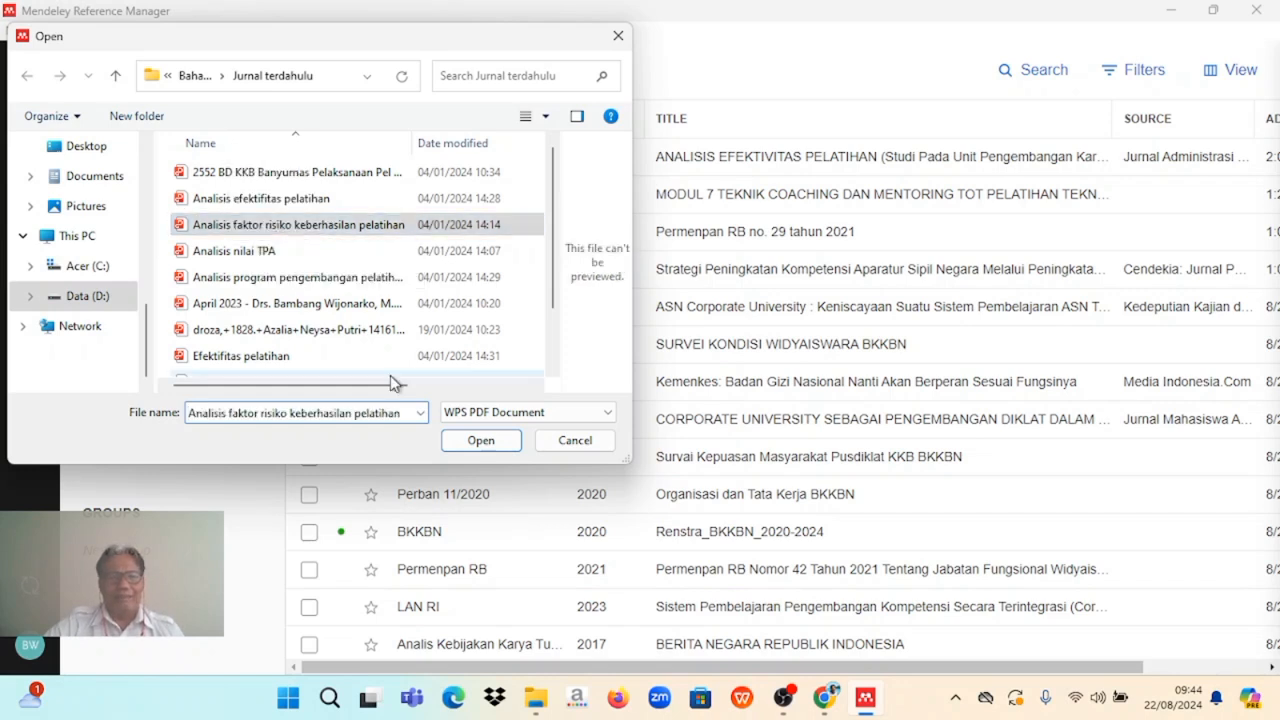
left_click(475, 446)
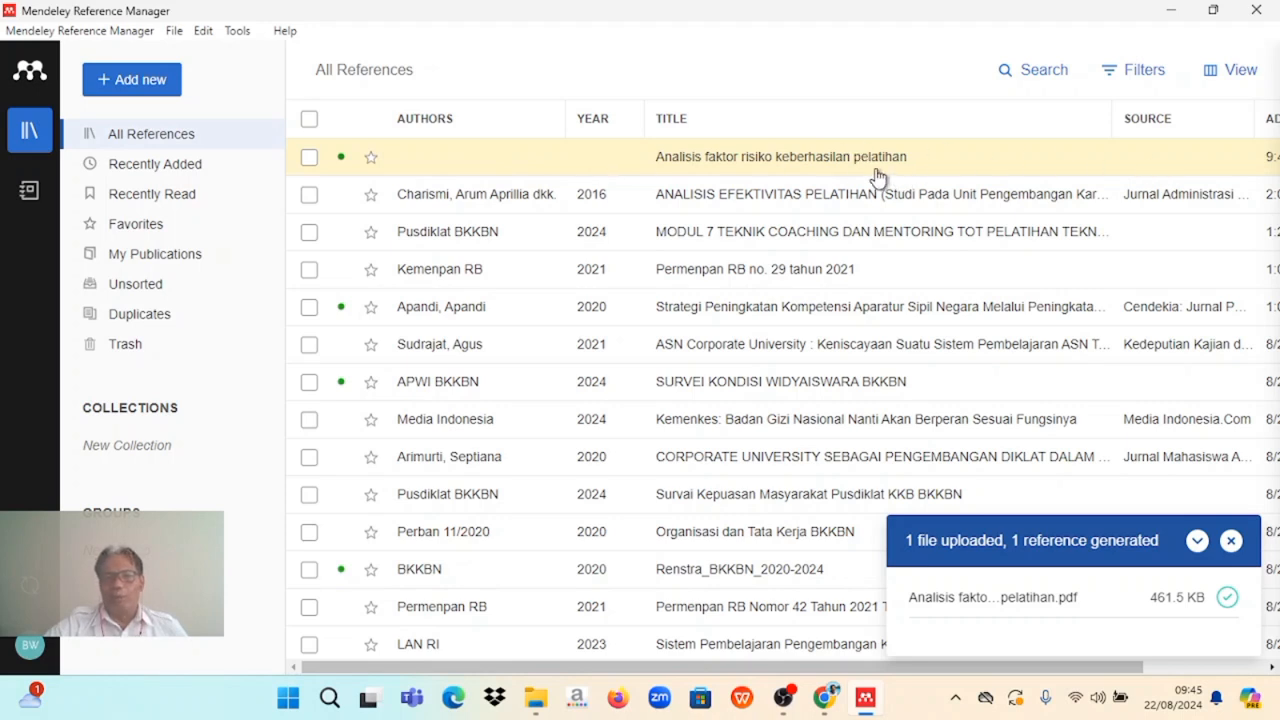
Open the imported reference "Analisis faktor risiko keberhasilan pelatihan" and choose Journal Article as its reference type
double_click(742, 160)
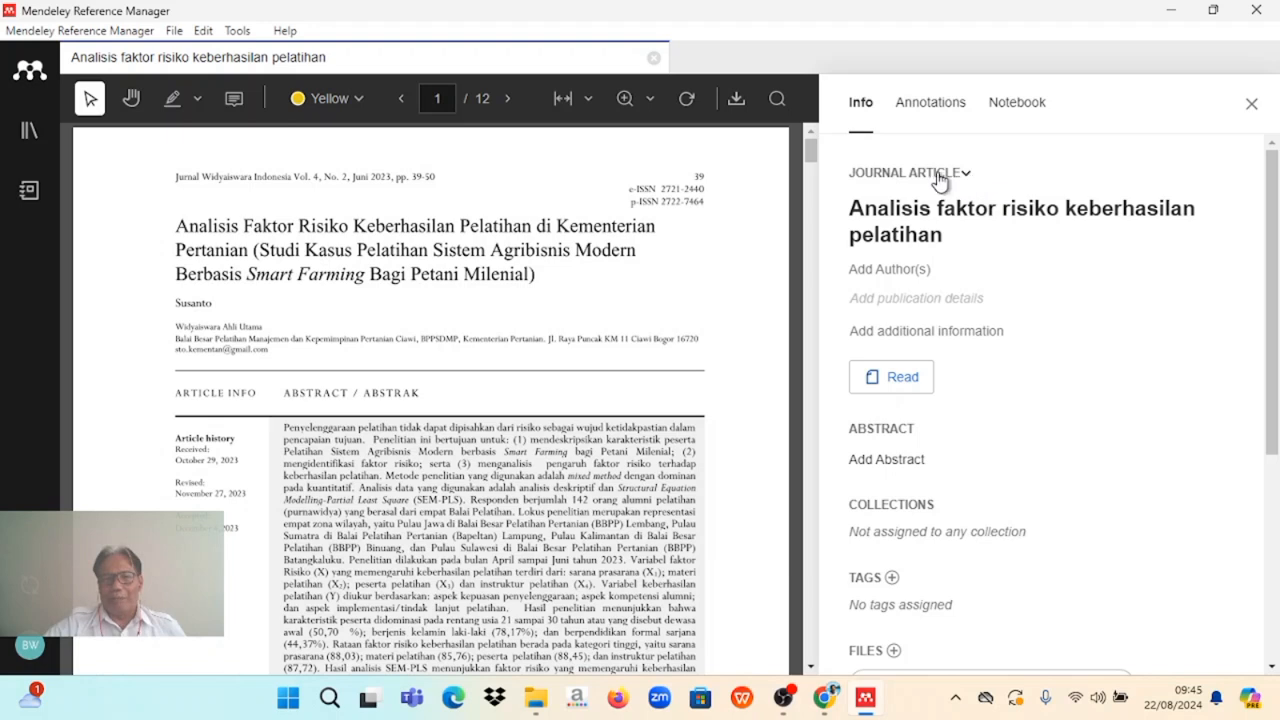
left_click(966, 175)
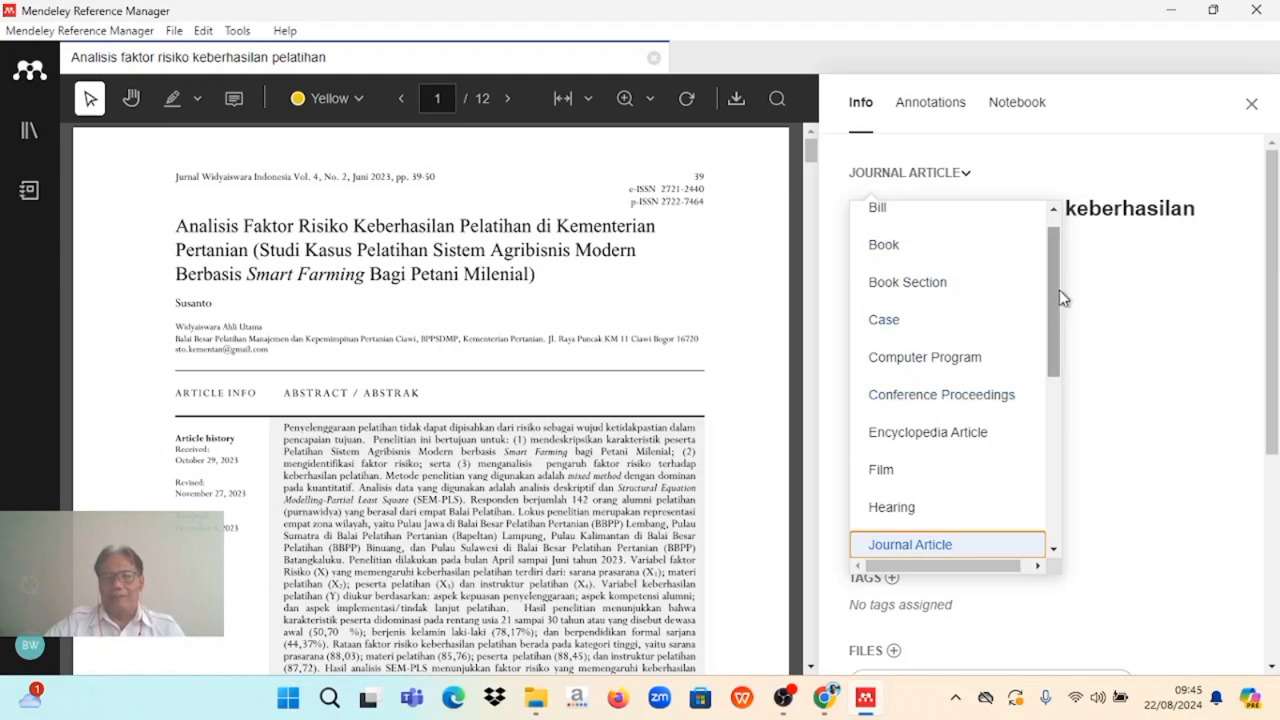
left_click_drag(1049, 286, 1049, 374)
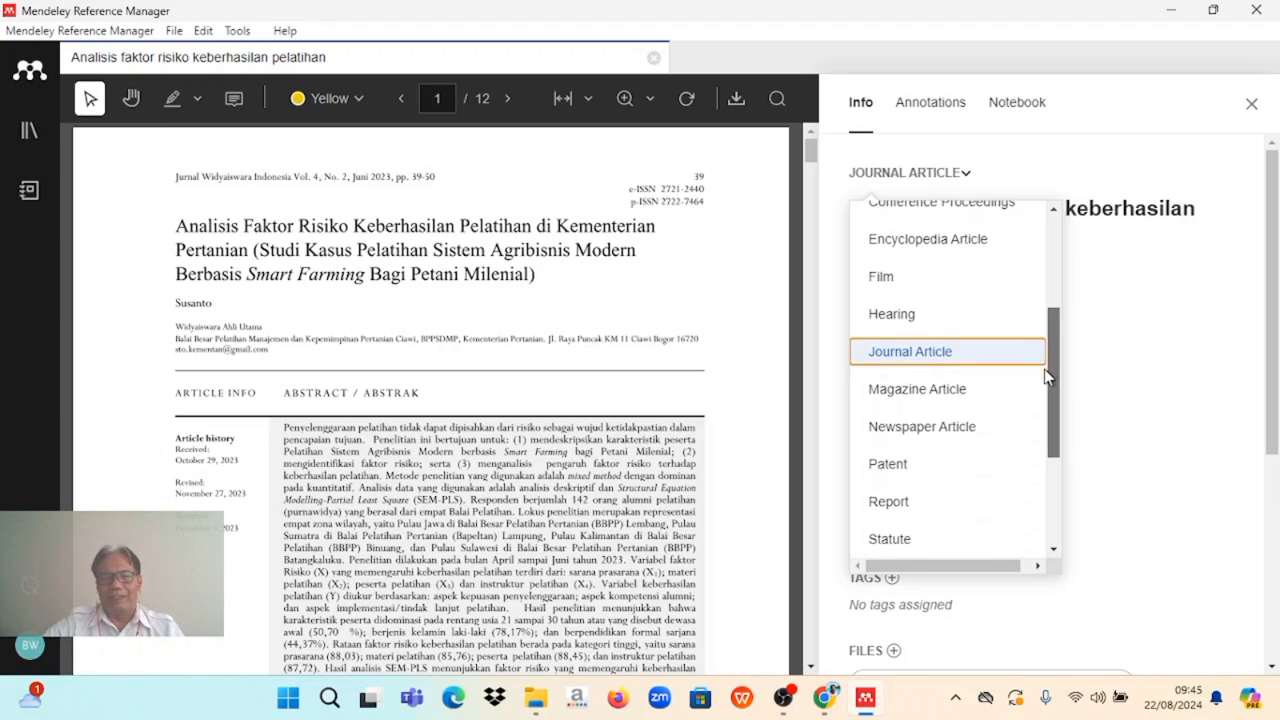
left_click(1003, 354)
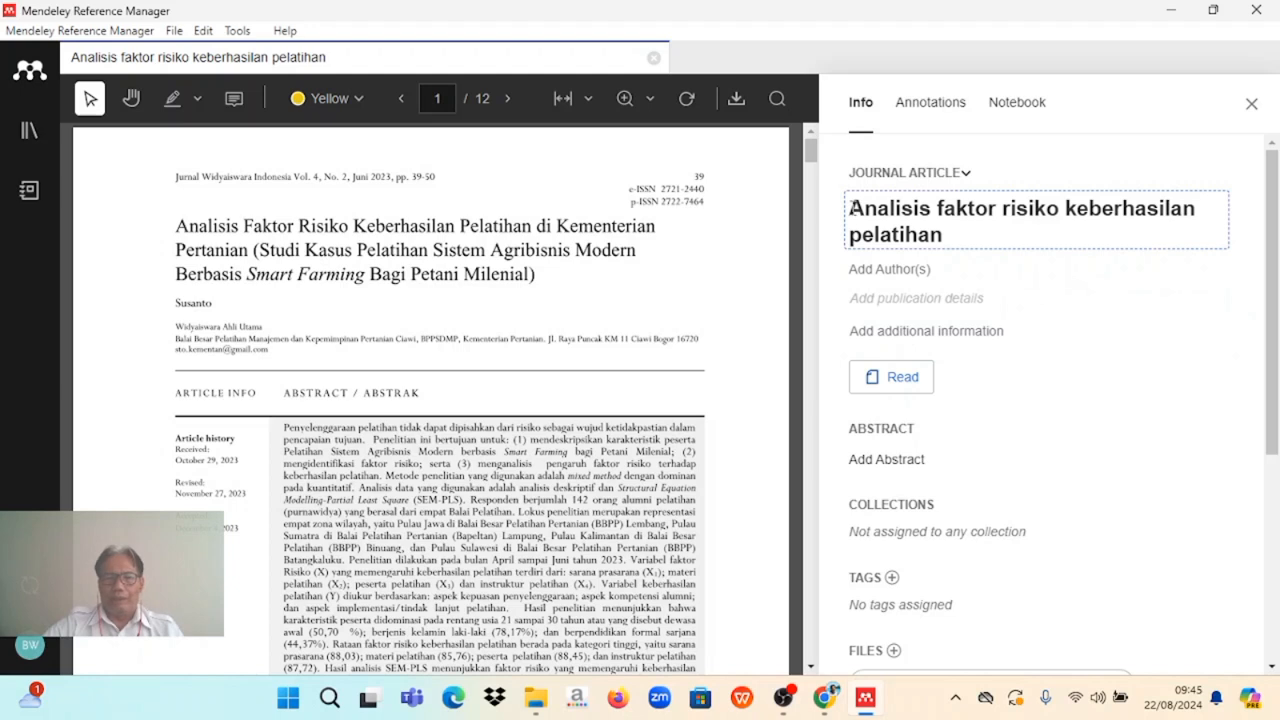
Replace the reference's title with the full article title copied from the first page of the PDF
left_click_drag(855, 208, 955, 237)
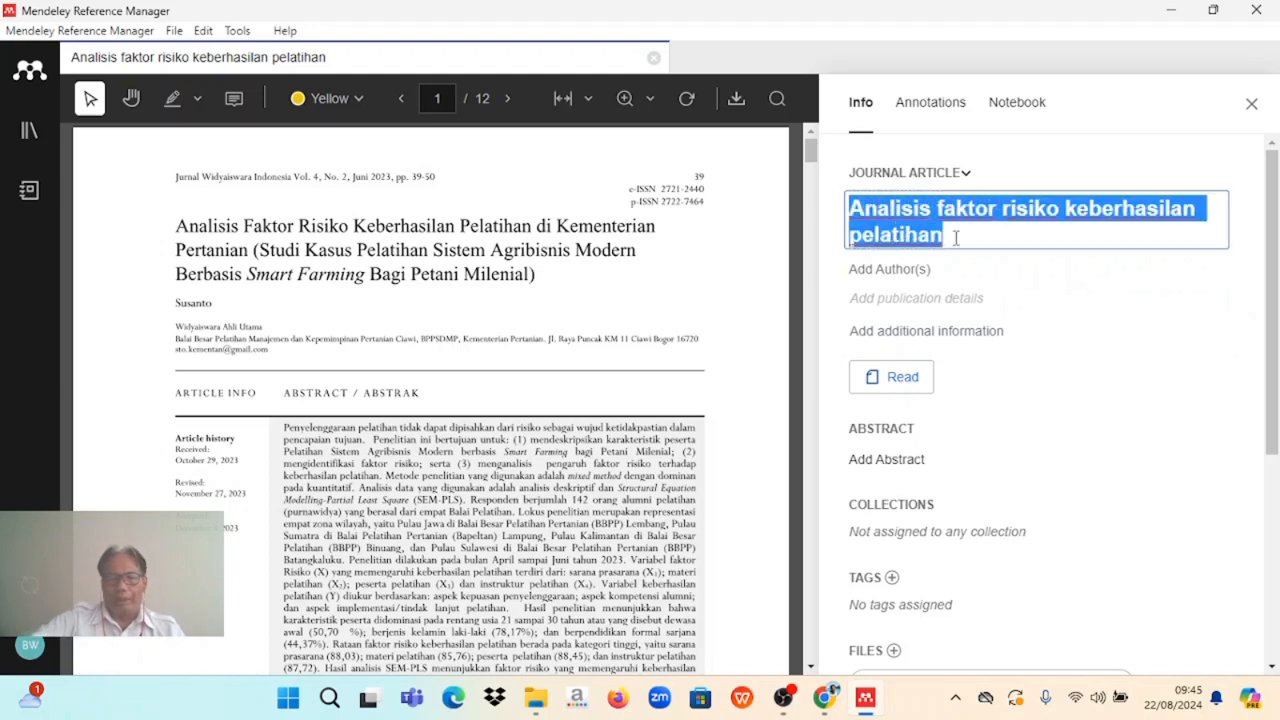
key("BackSpace")
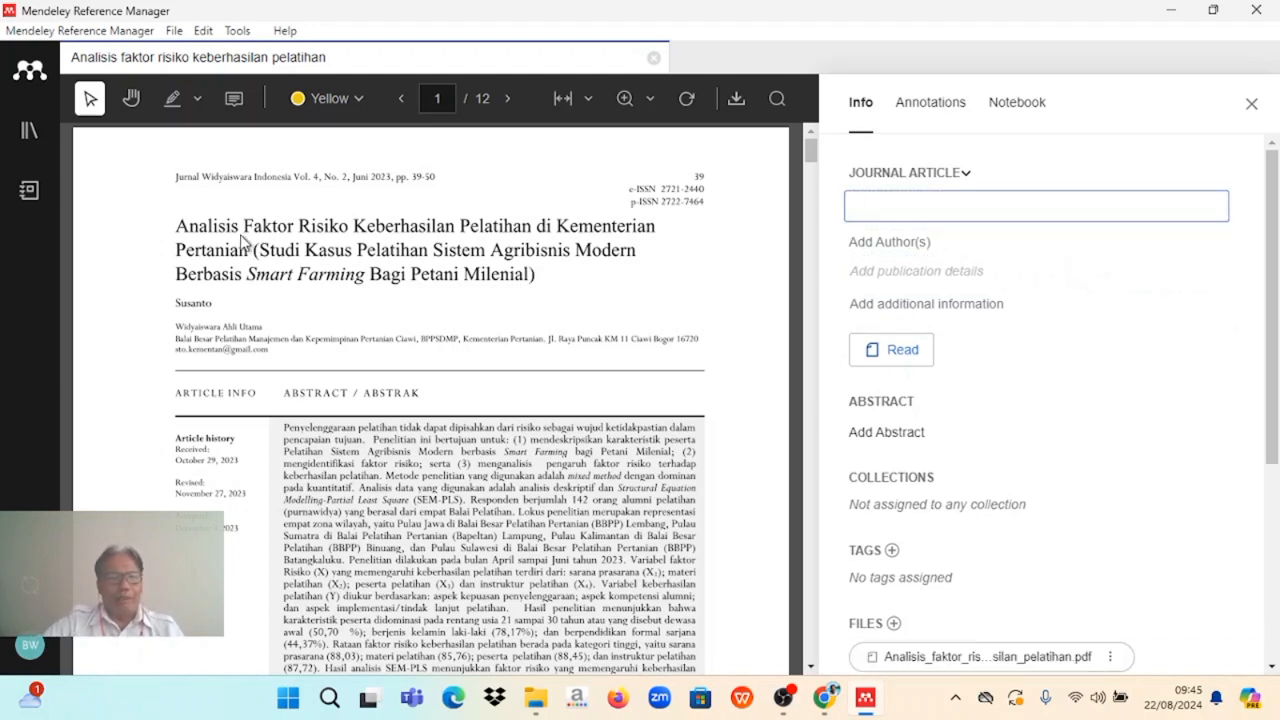
left_click_drag(176, 222, 539, 285)
key("ctrl+c")
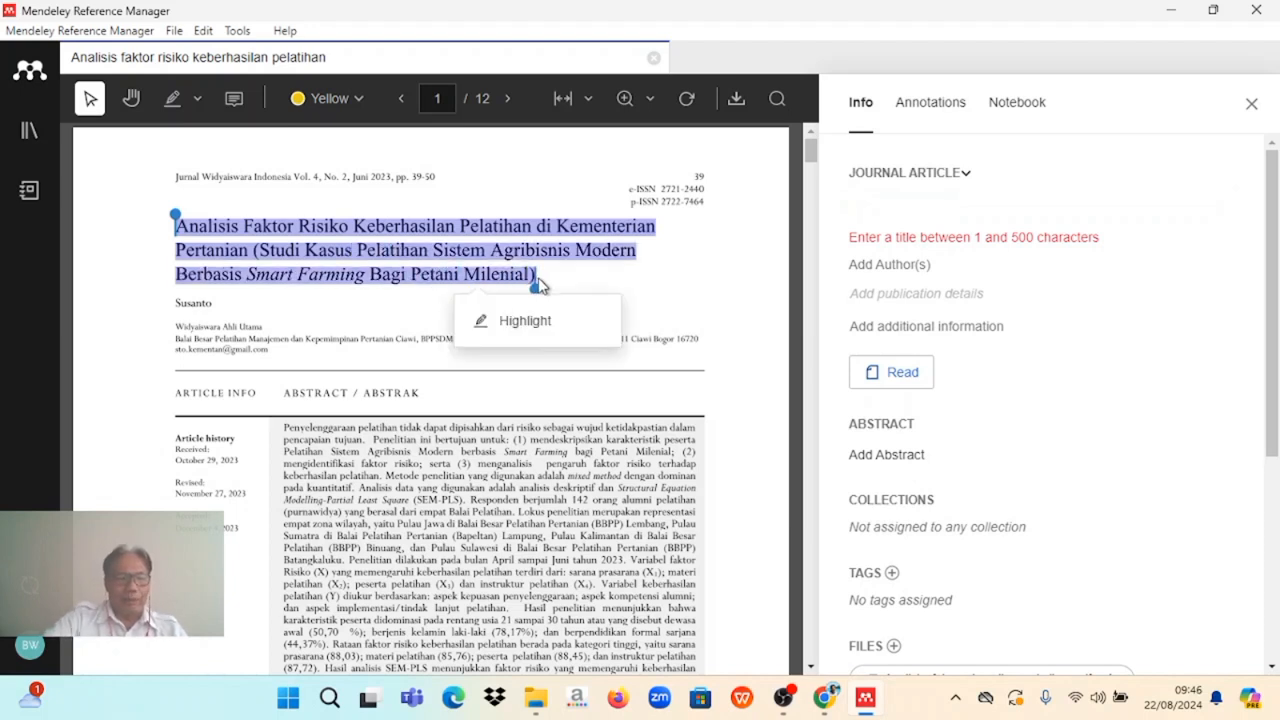
left_click(874, 205)
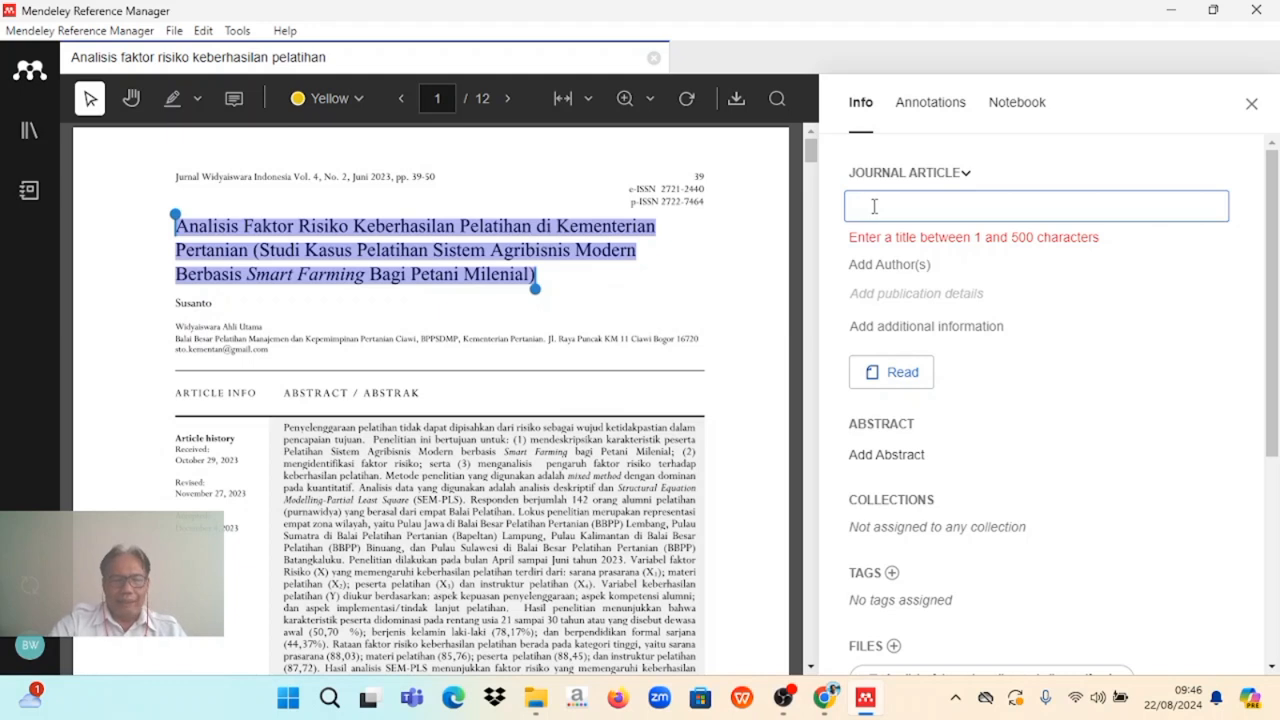
key("ctrl+v")
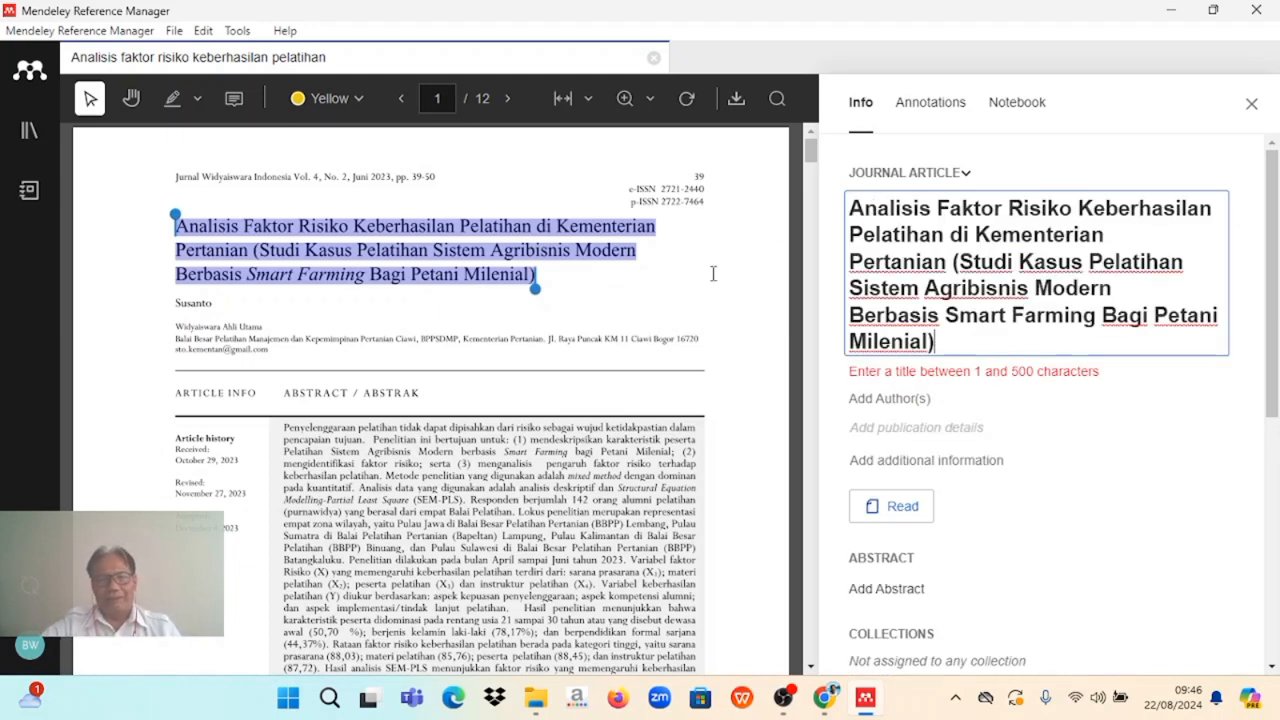
Enter the author's name given below the article title as the reference's author
left_click(930, 406)
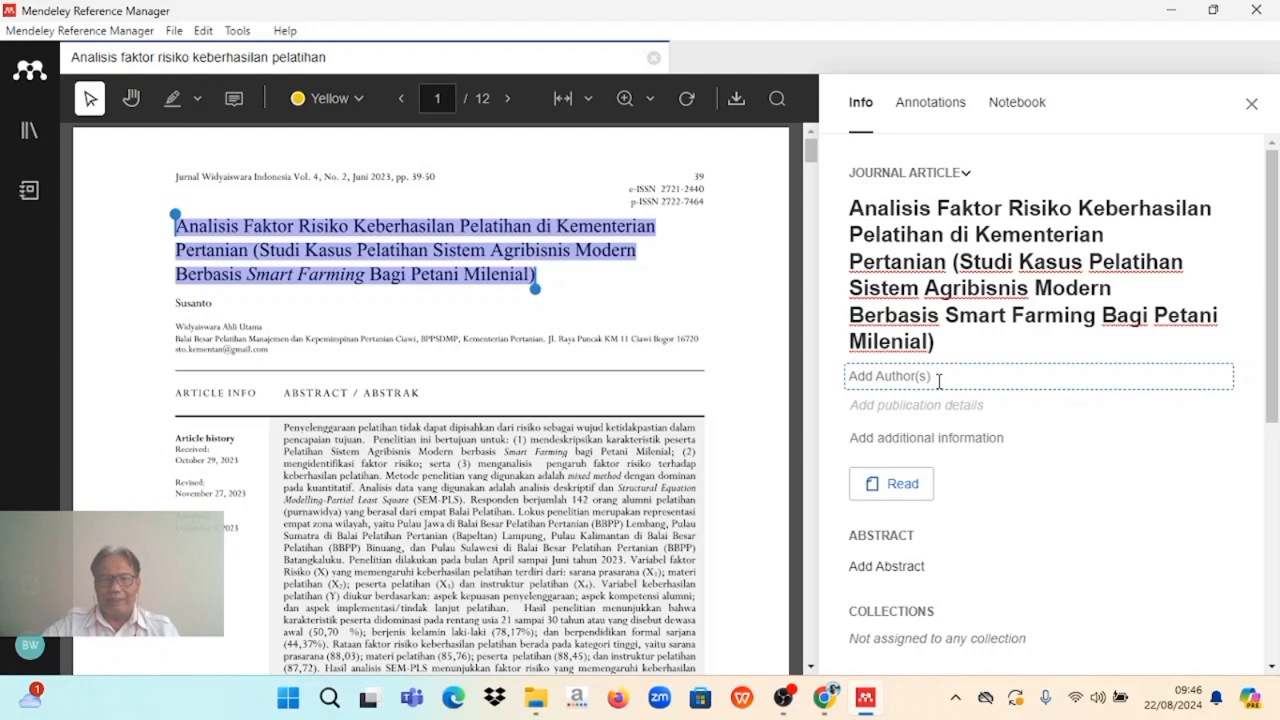
left_click(939, 381)
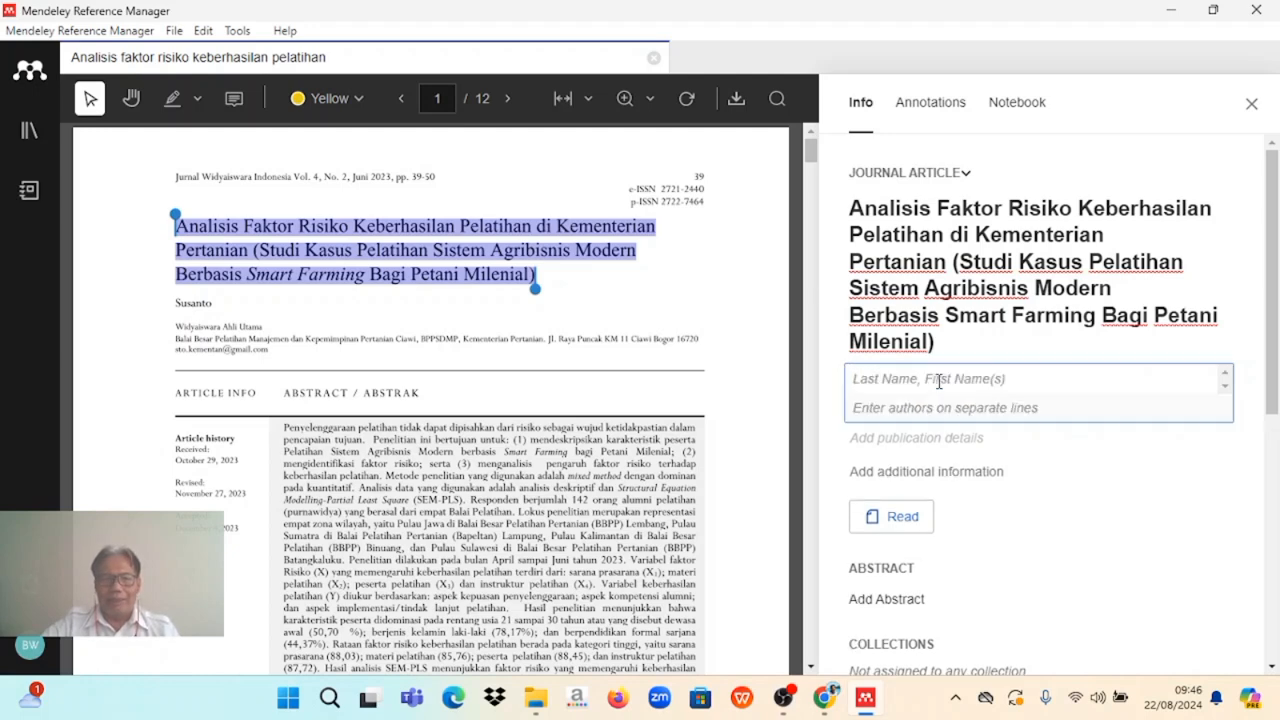
left_click(152, 318)
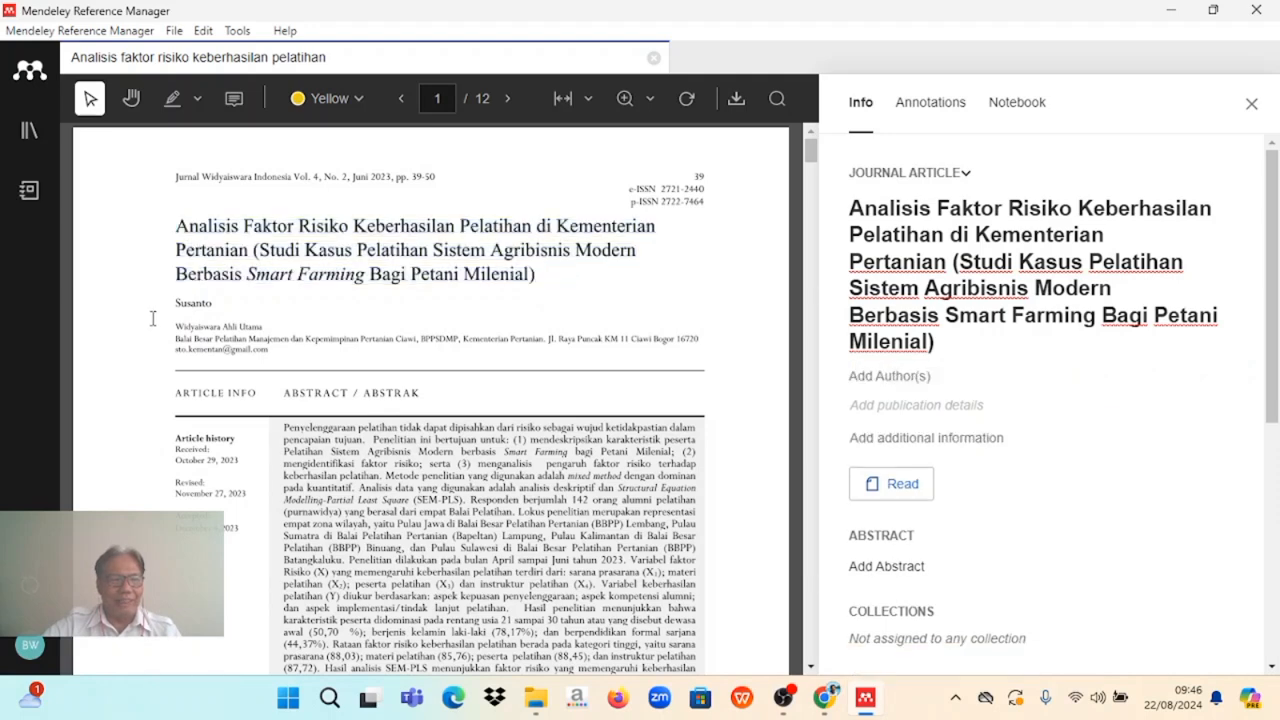
left_click(879, 389)
type("Susanto")
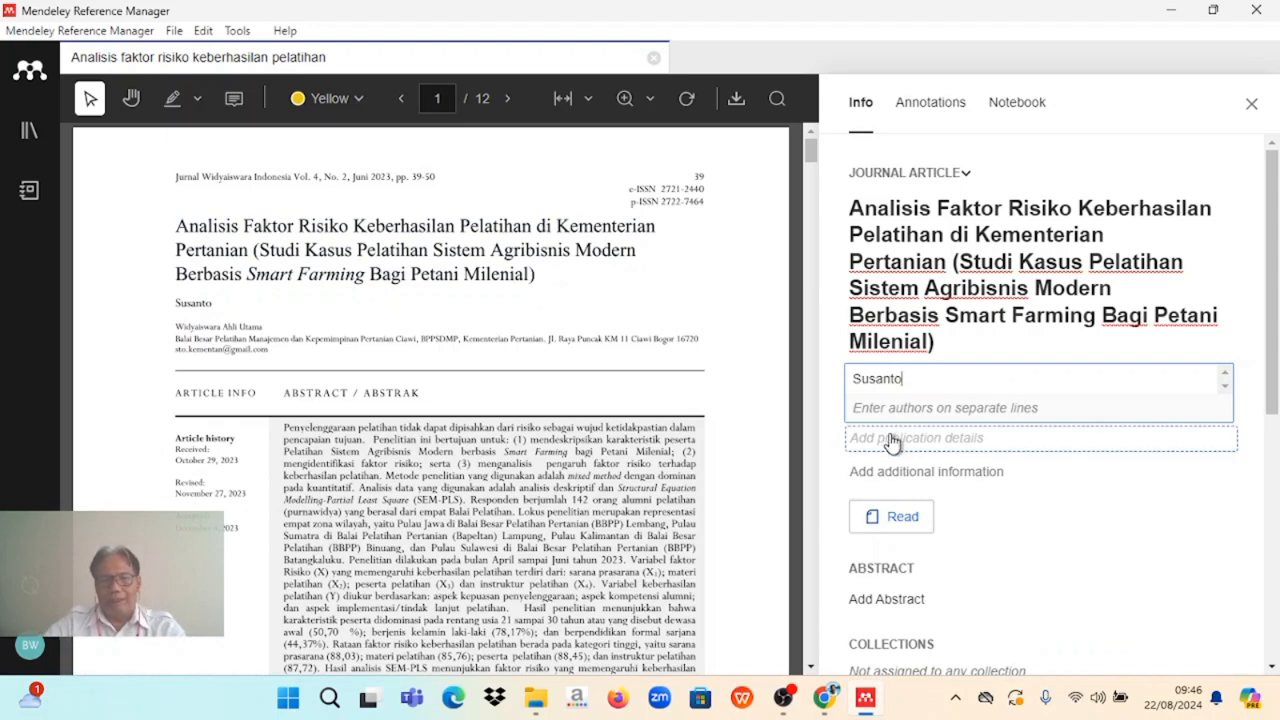
Fill in the publication details with the journal "Jurnal Widyaiswara Indonesia" and the year 2023
left_click(962, 440)
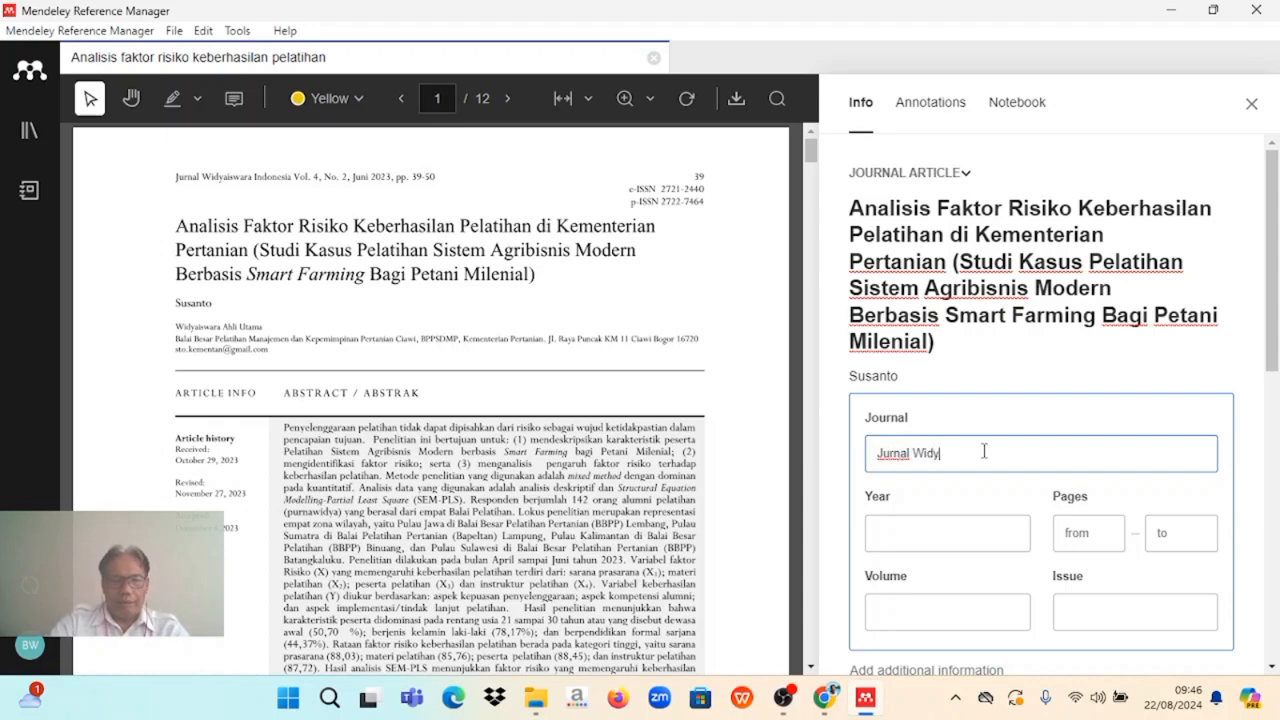
type("wara Ind")
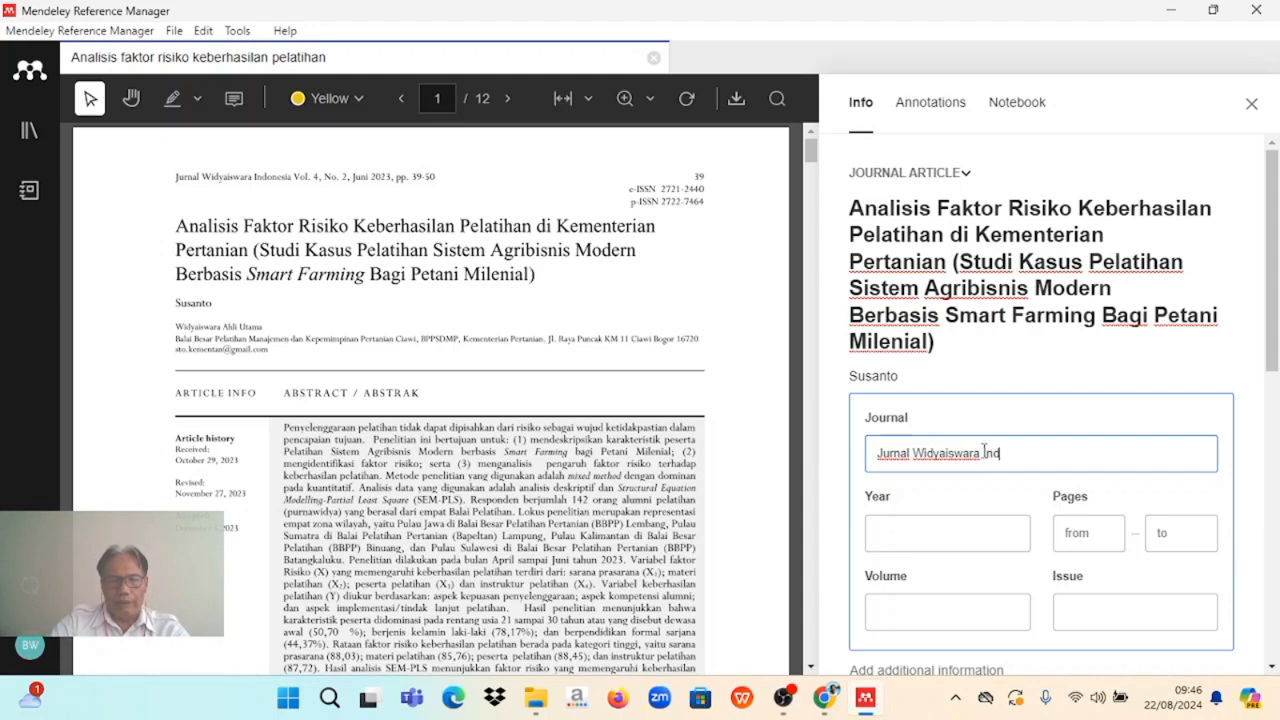
type("onesia")
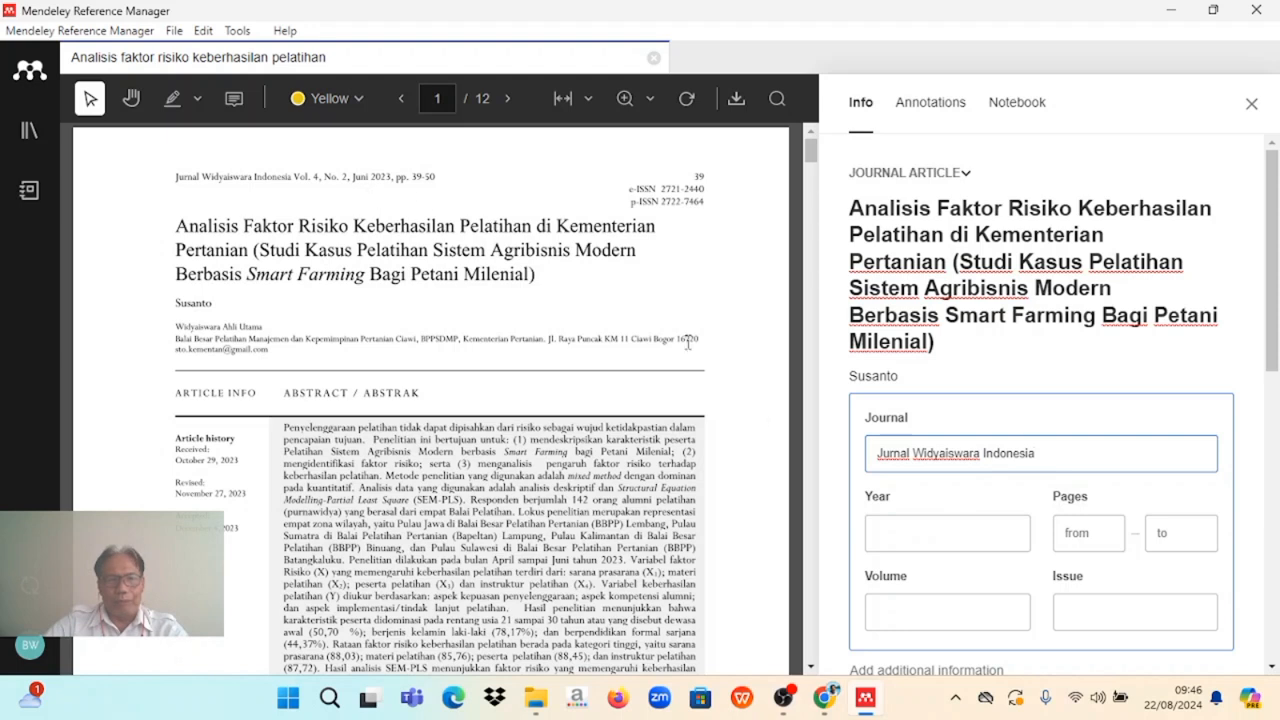
left_click(901, 537)
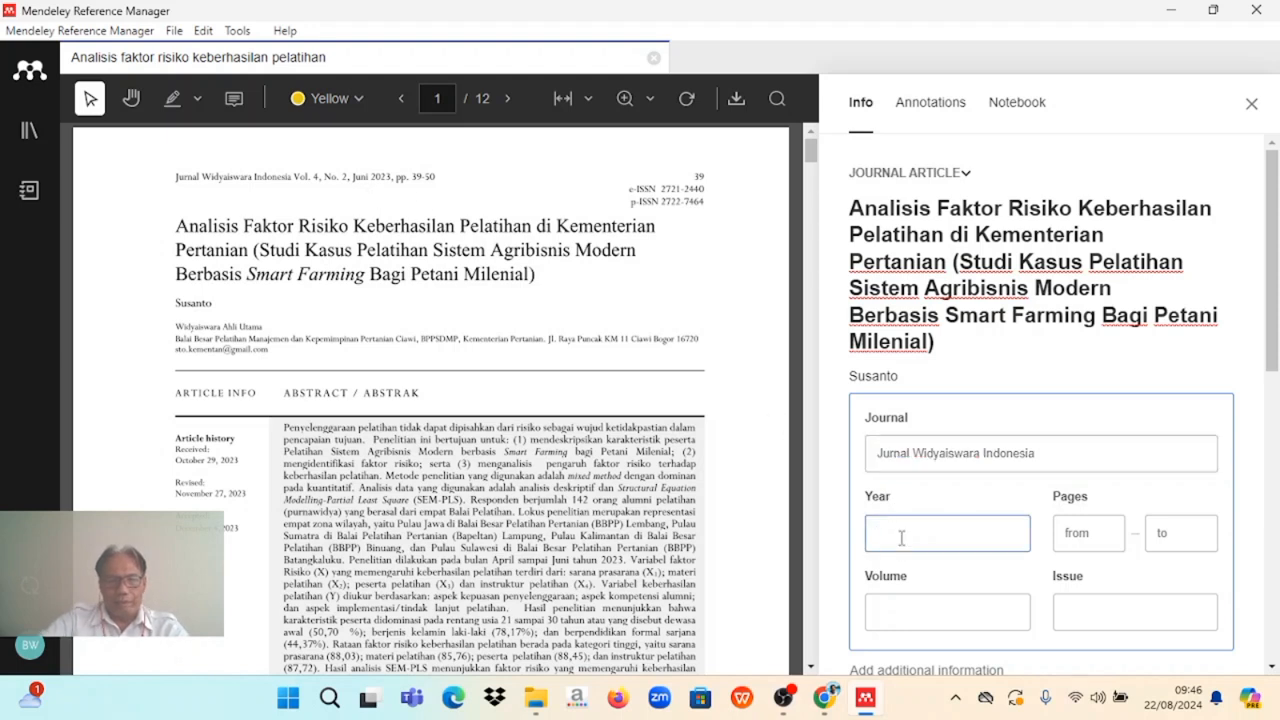
type("2023")
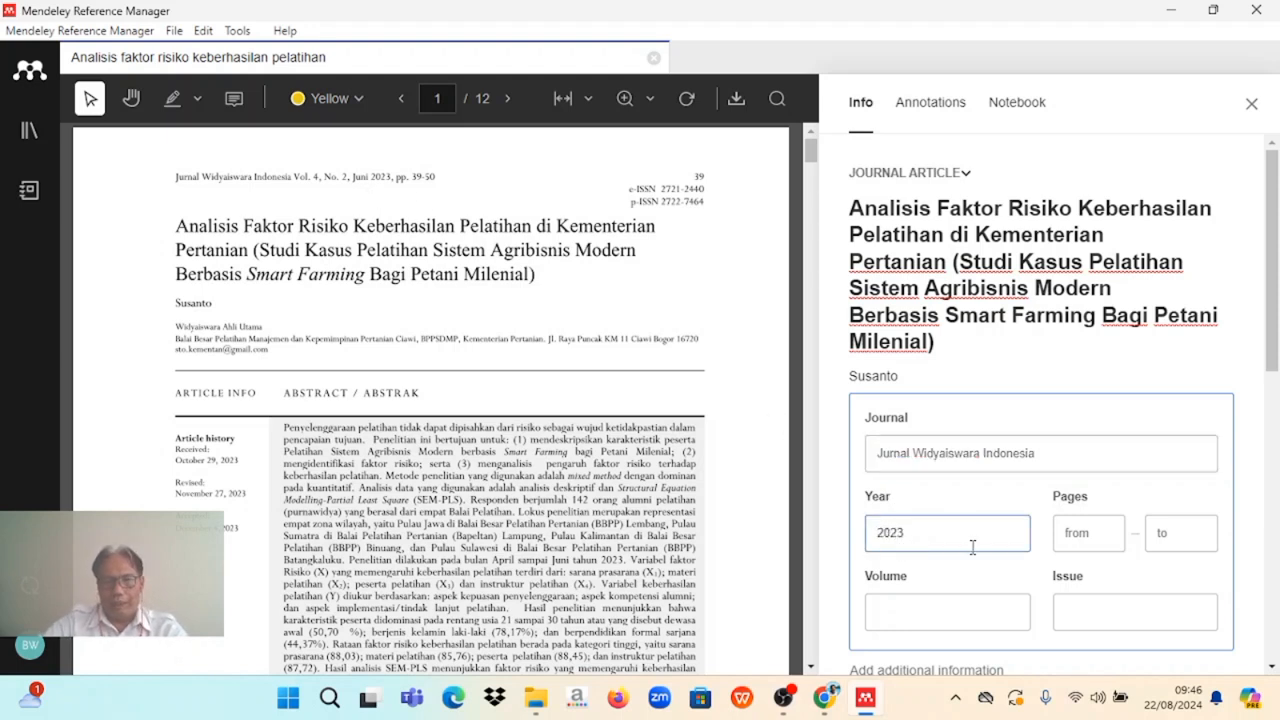
Set the reference's page range from 39 to 41 in the publication details
left_click(1075, 538)
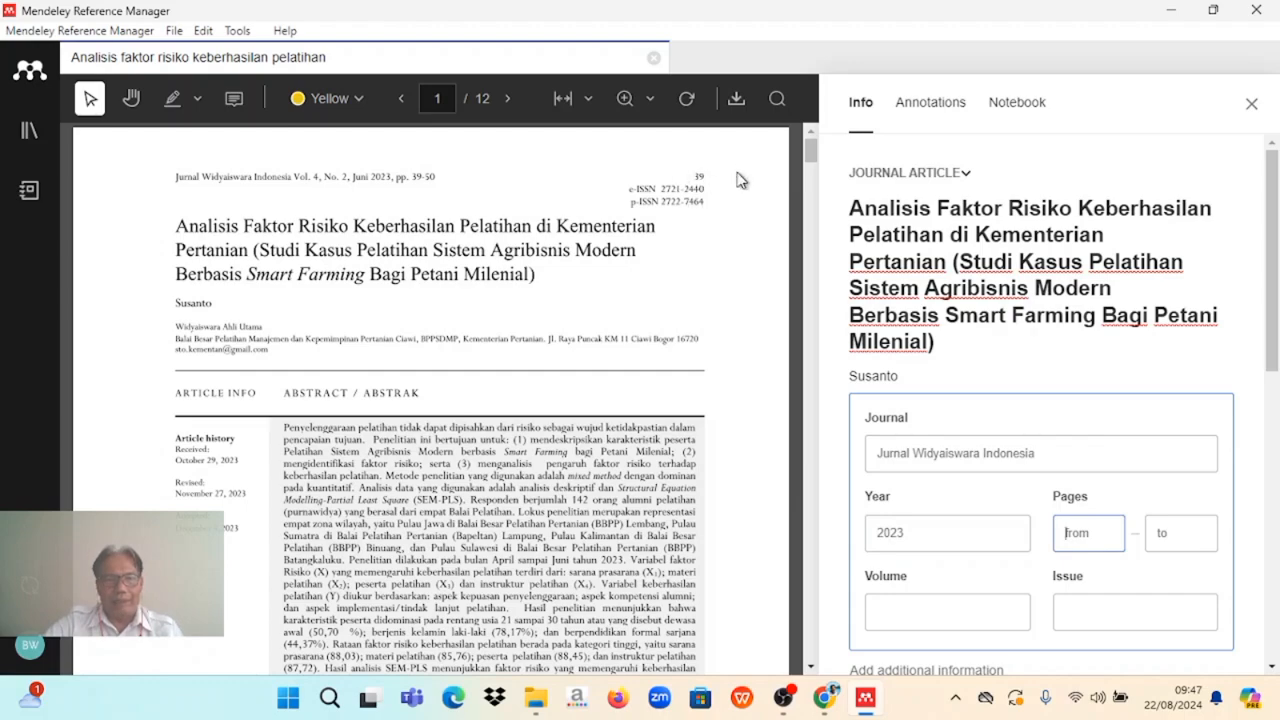
left_click_drag(811, 160, 812, 228)
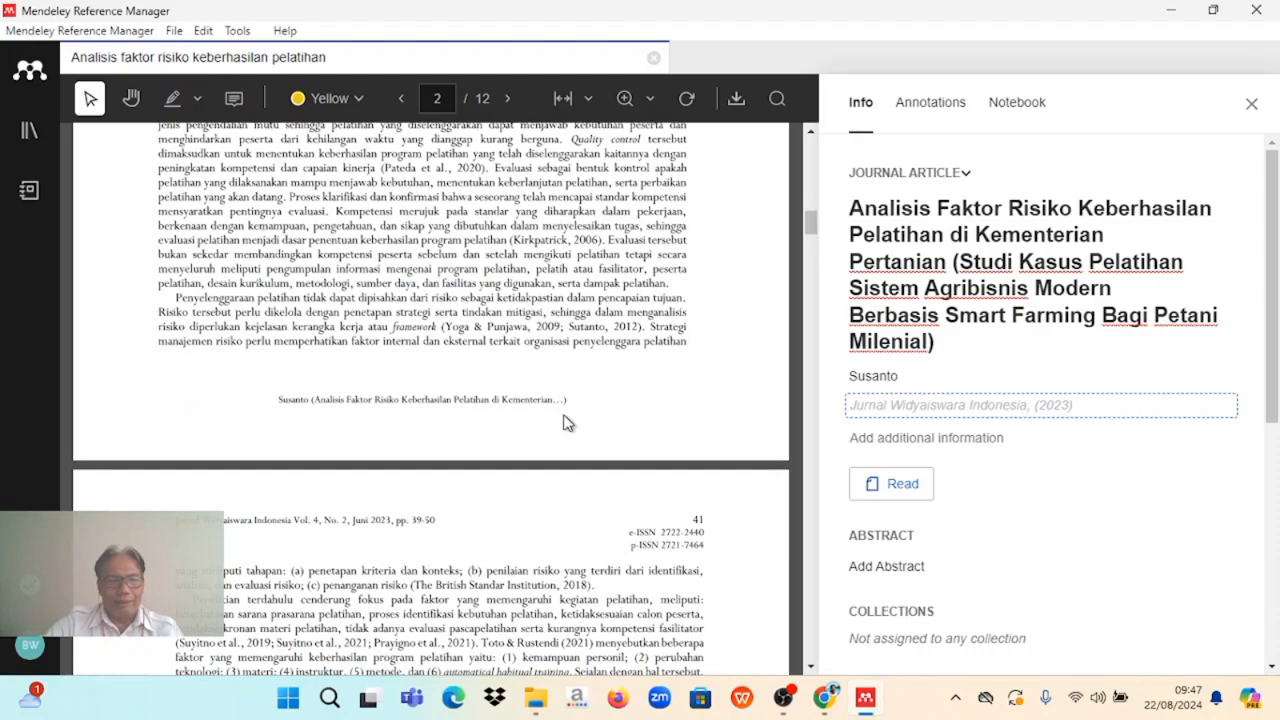
left_click_drag(815, 230, 812, 150)
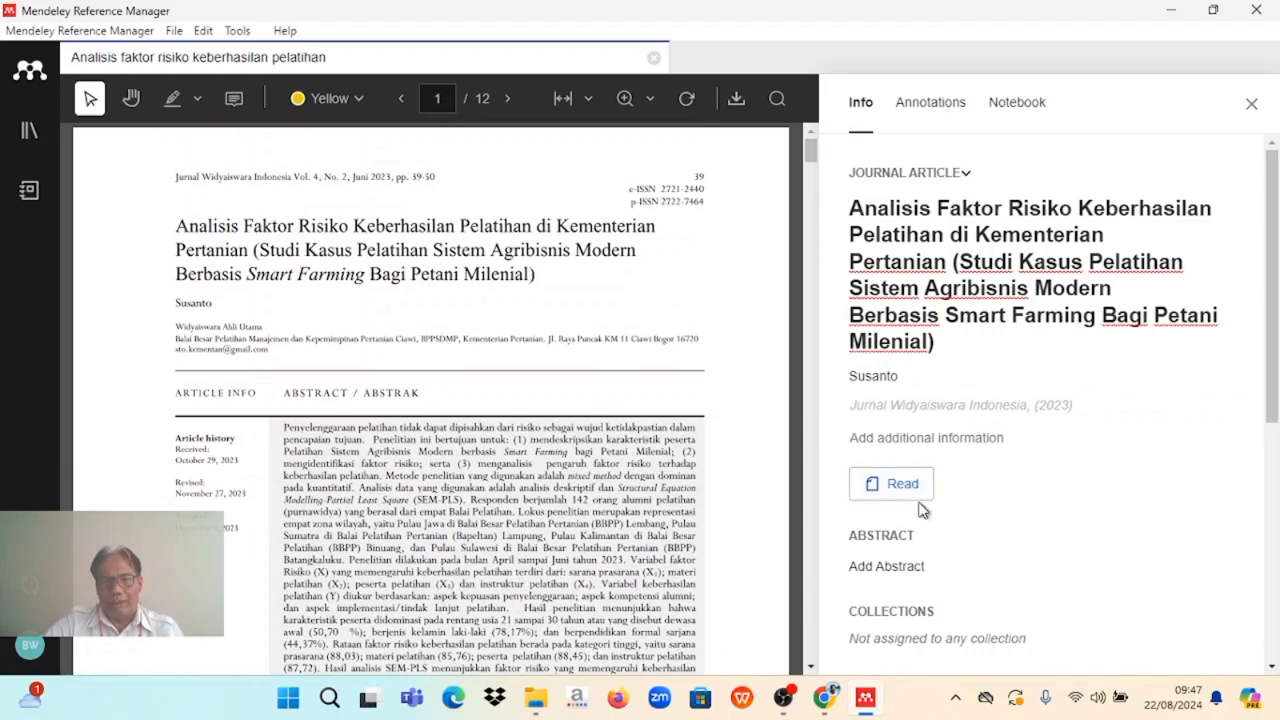
left_click(922, 441)
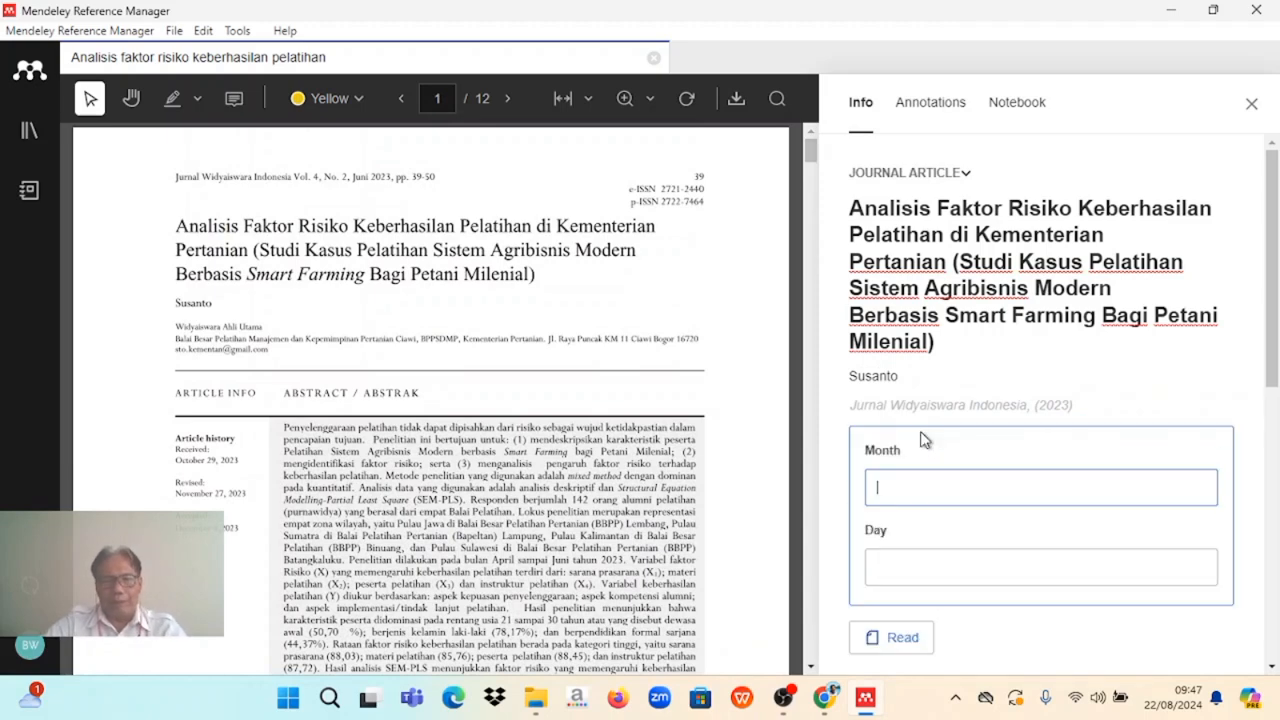
left_click(930, 417)
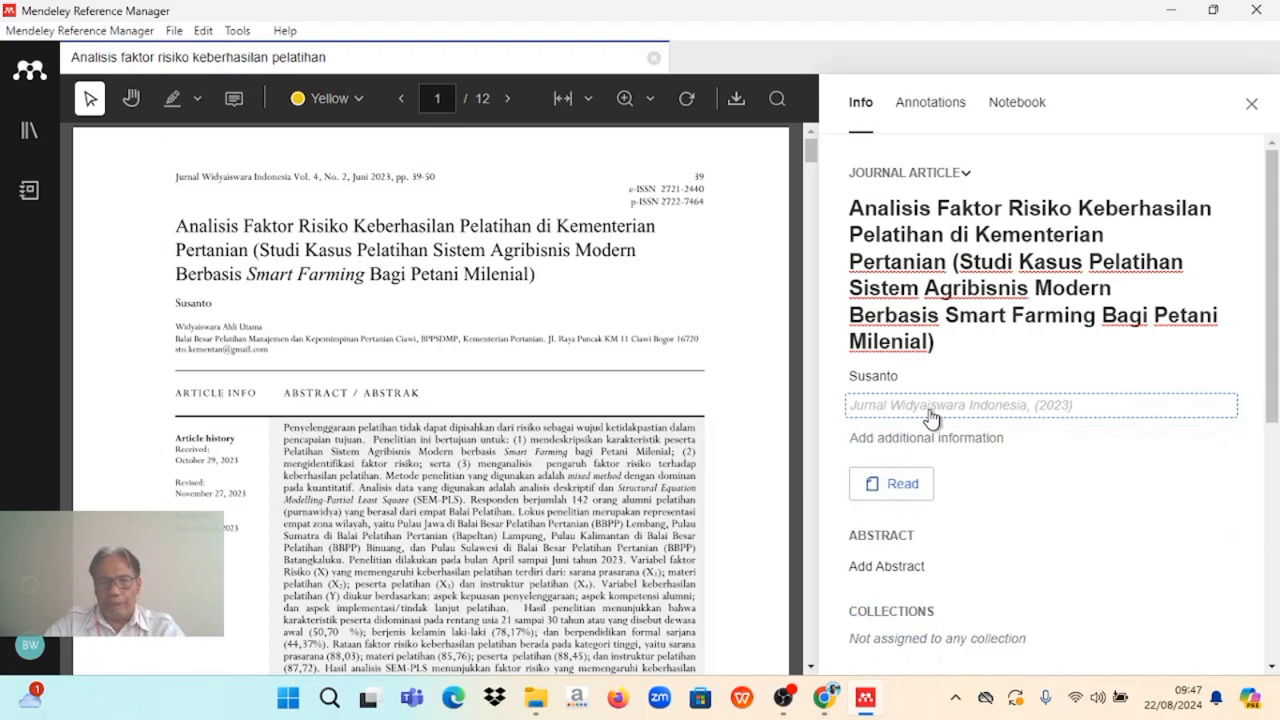
left_click(1072, 530)
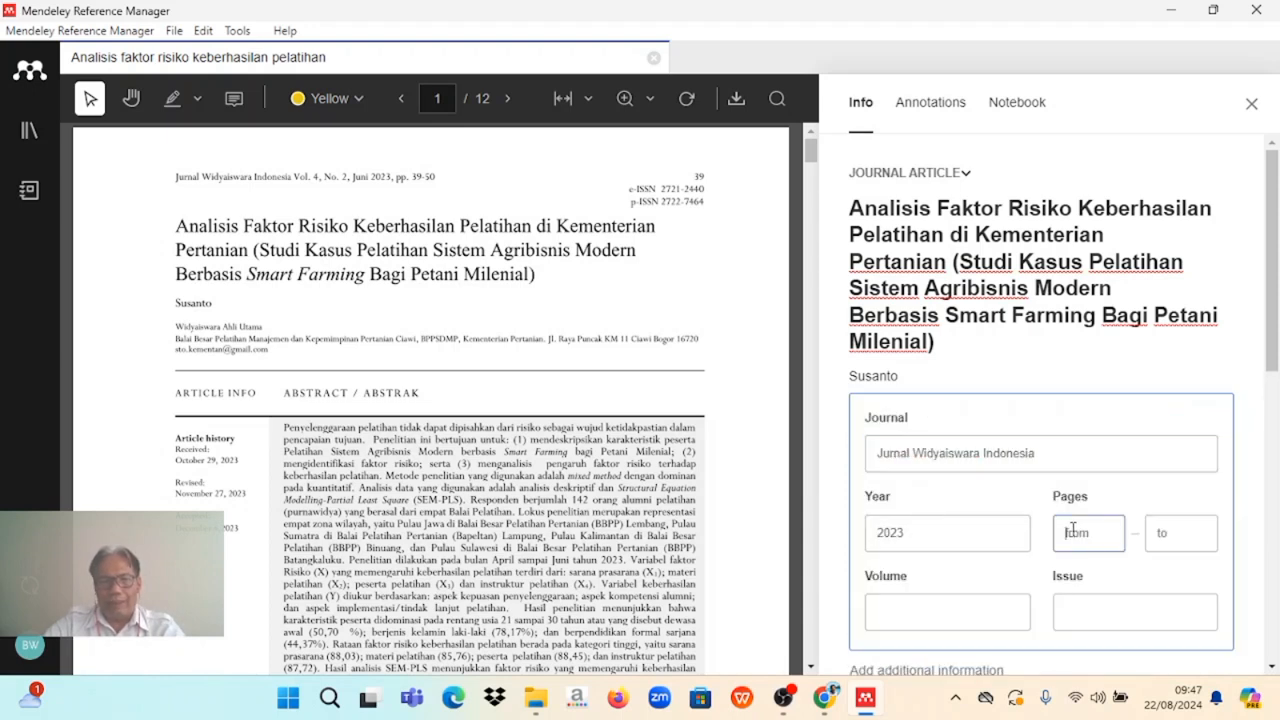
type("39")
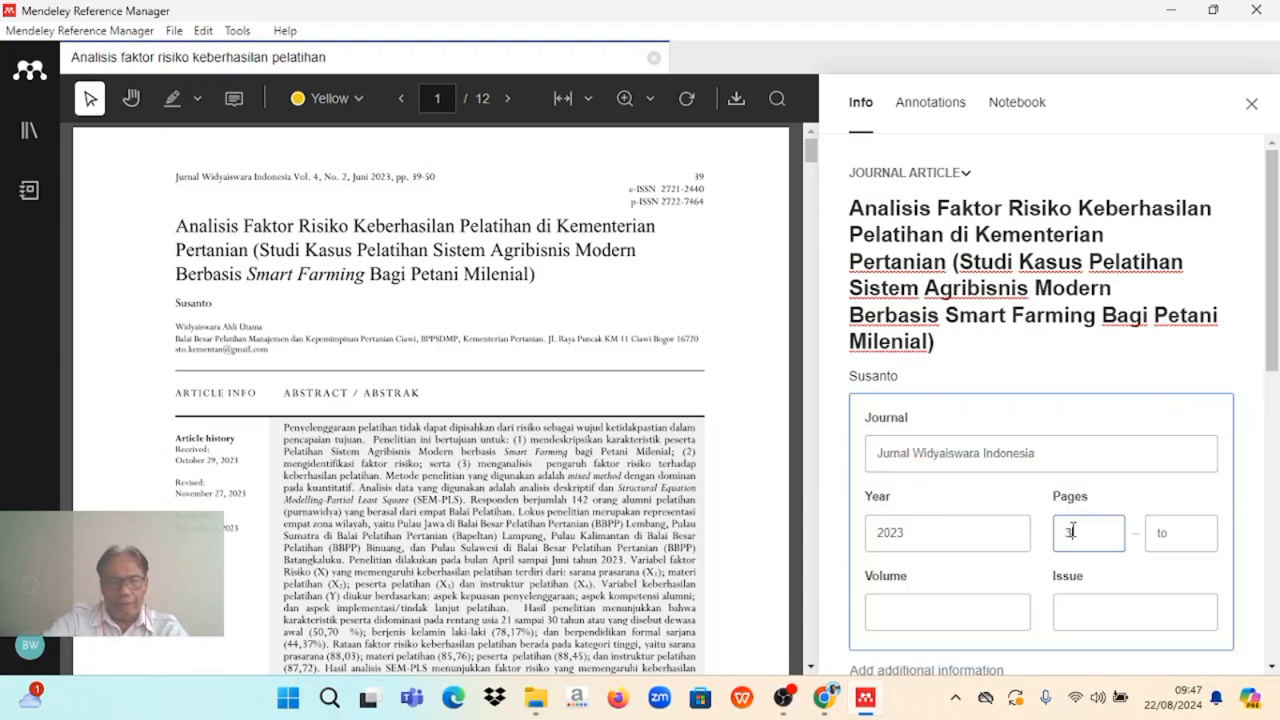
left_click(1190, 533)
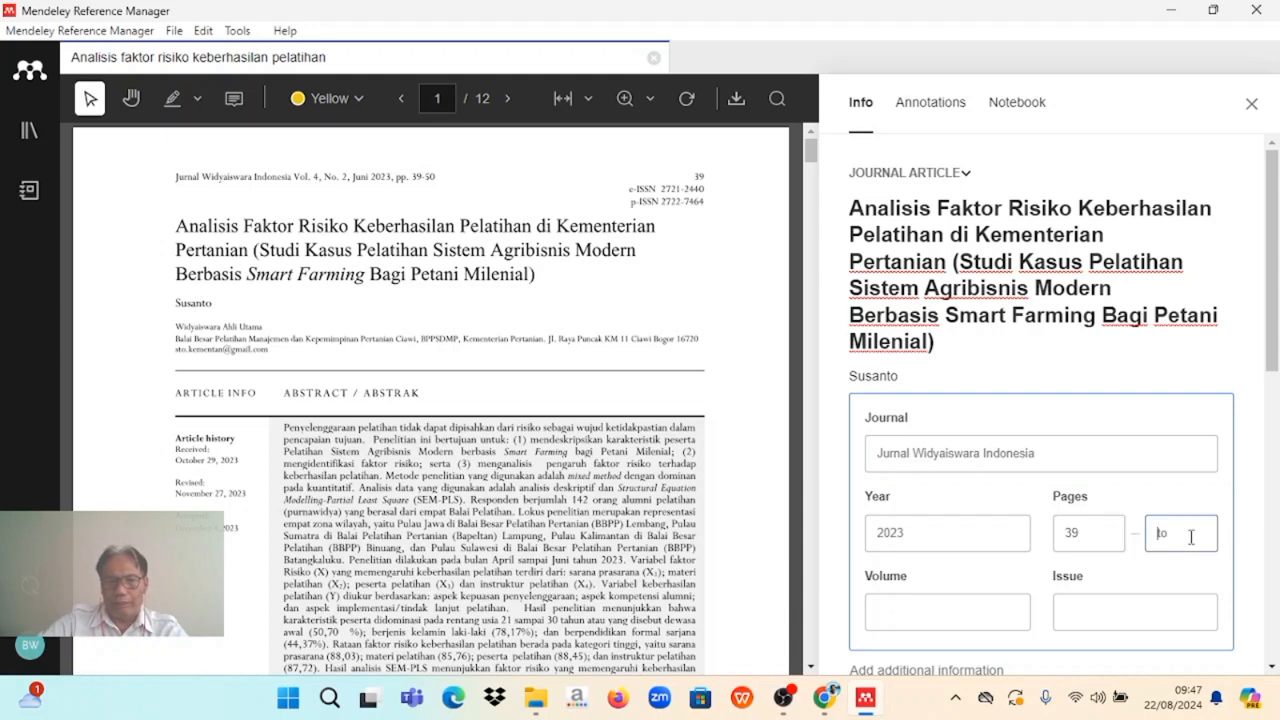
type("41")
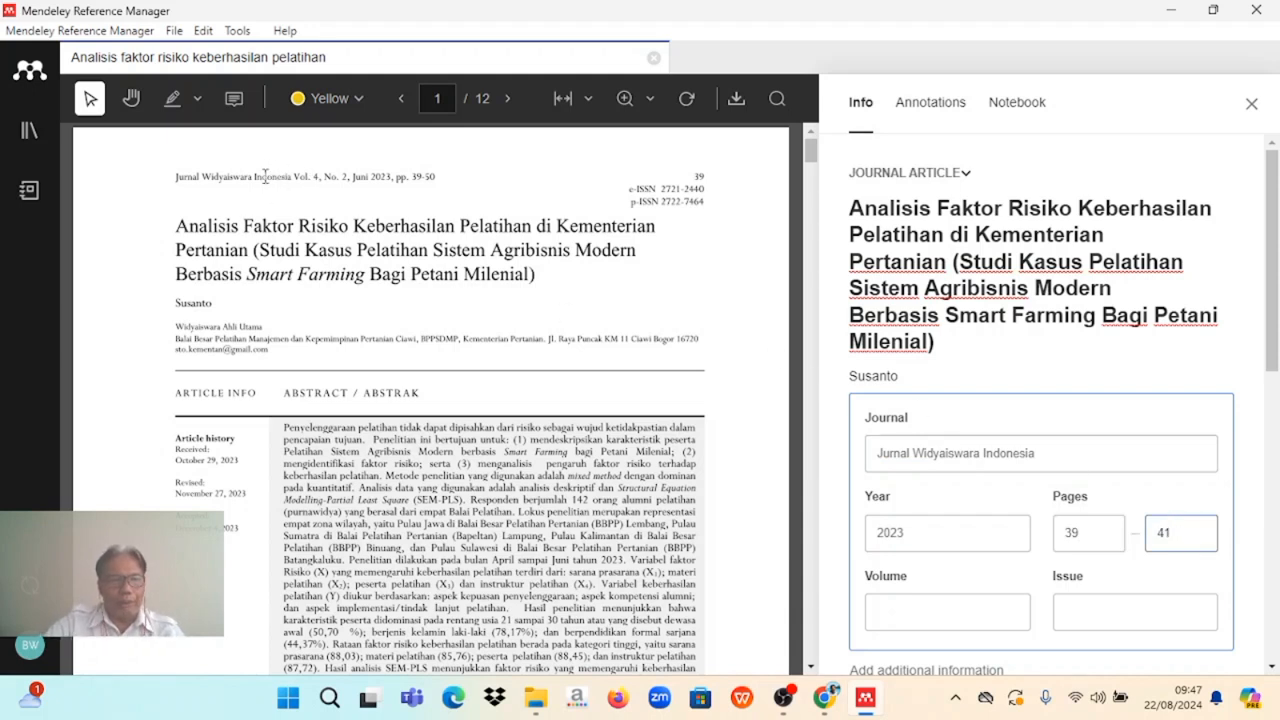
mouse_move(262, 176)
left_mouse_down()
mouse_move(415, 180)
mouse_move(282, 184)
left_mouse_up()
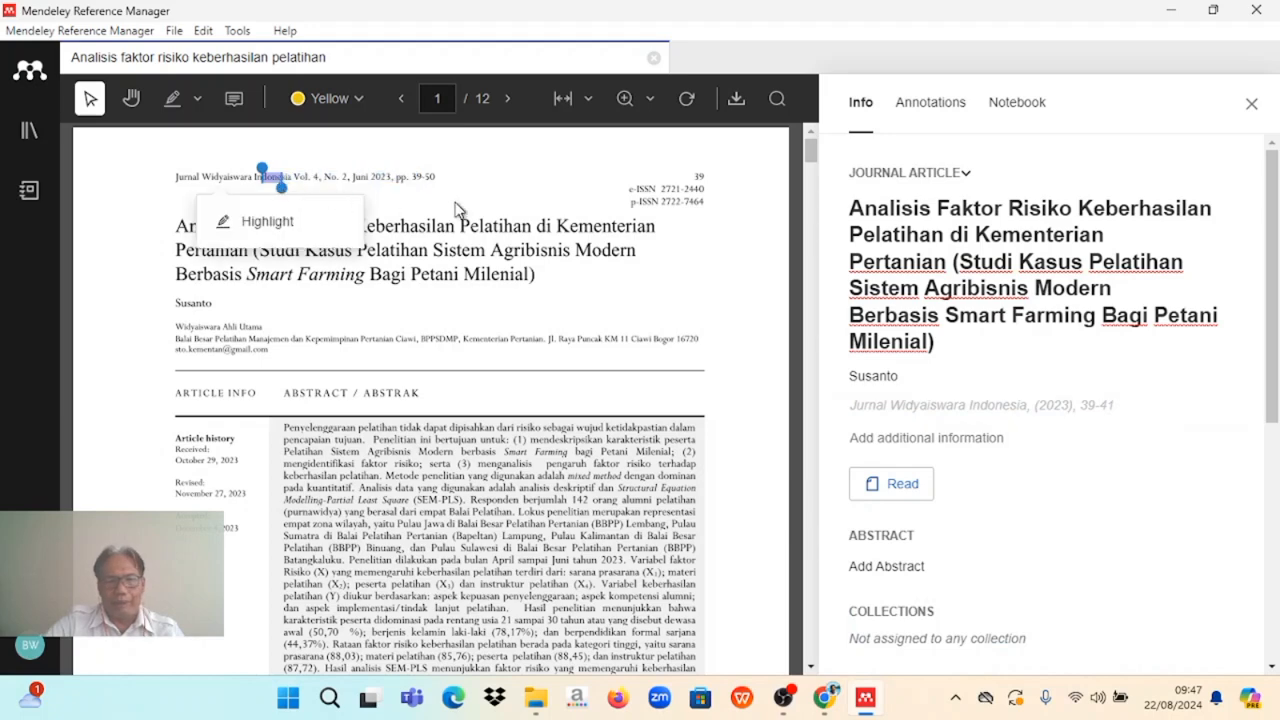
Add the publication month to the reference's additional information as the number 6
left_click(879, 444)
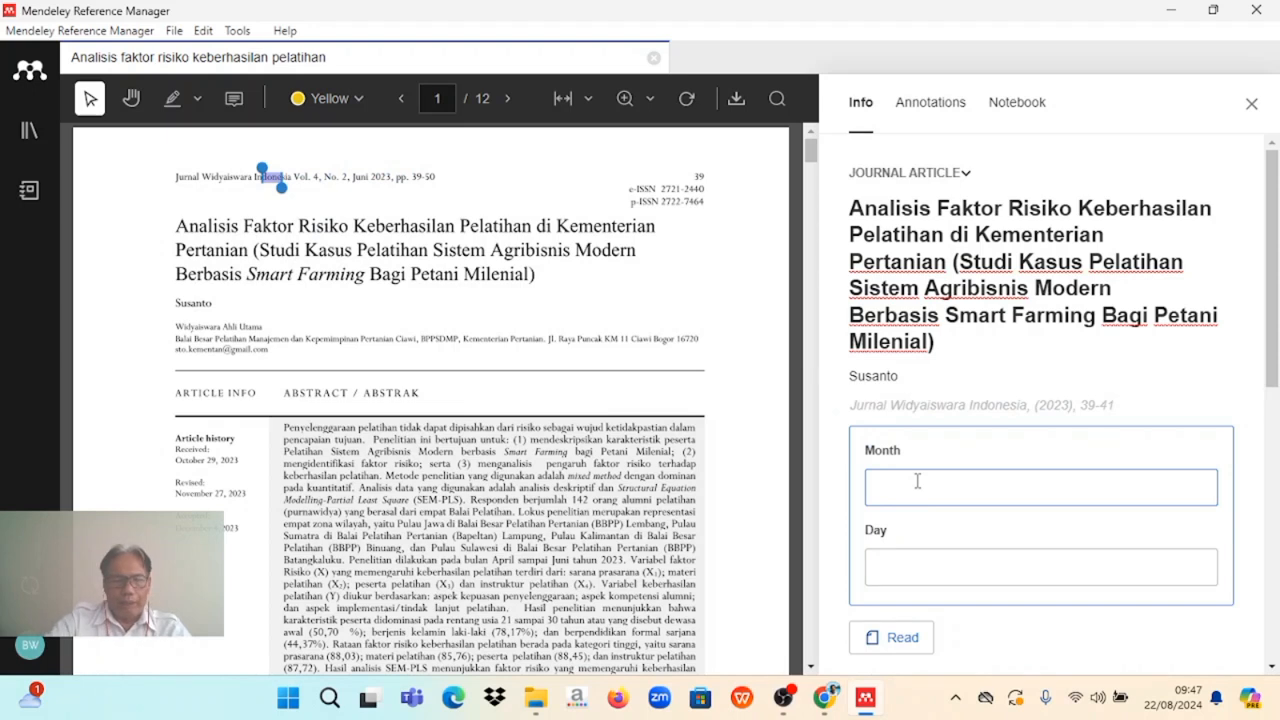
type("Juni")
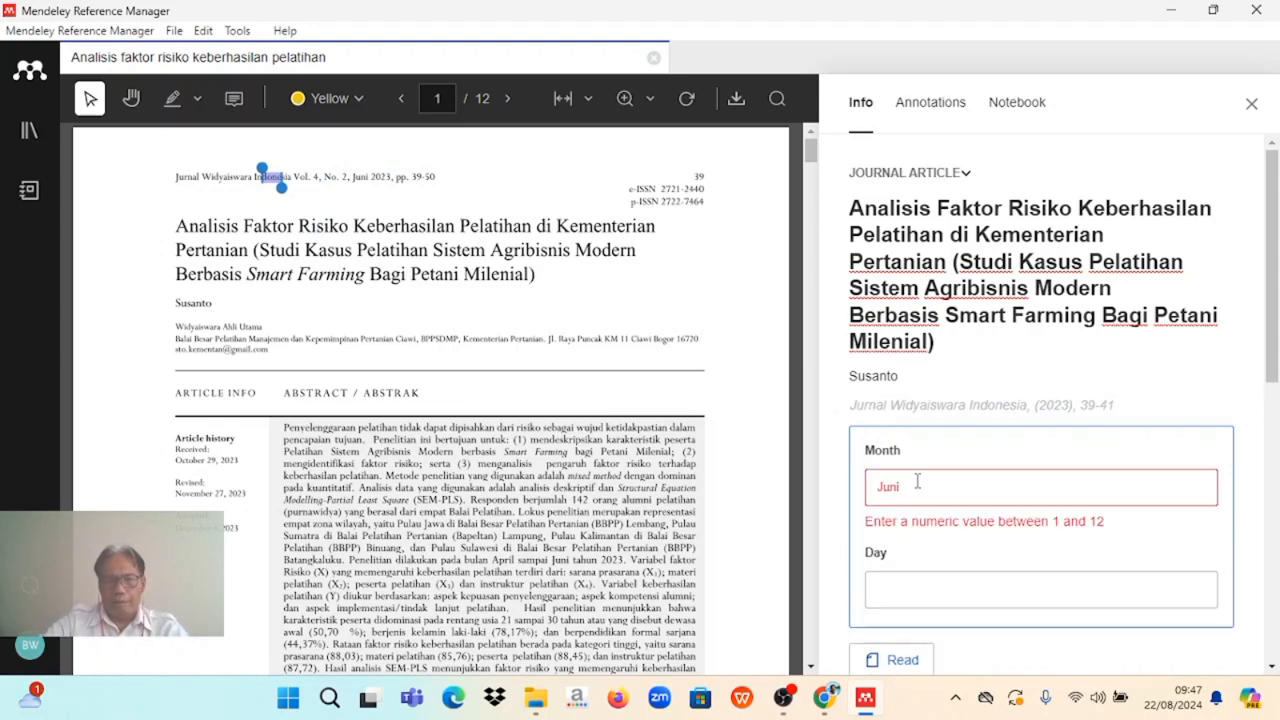
left_click(903, 575)
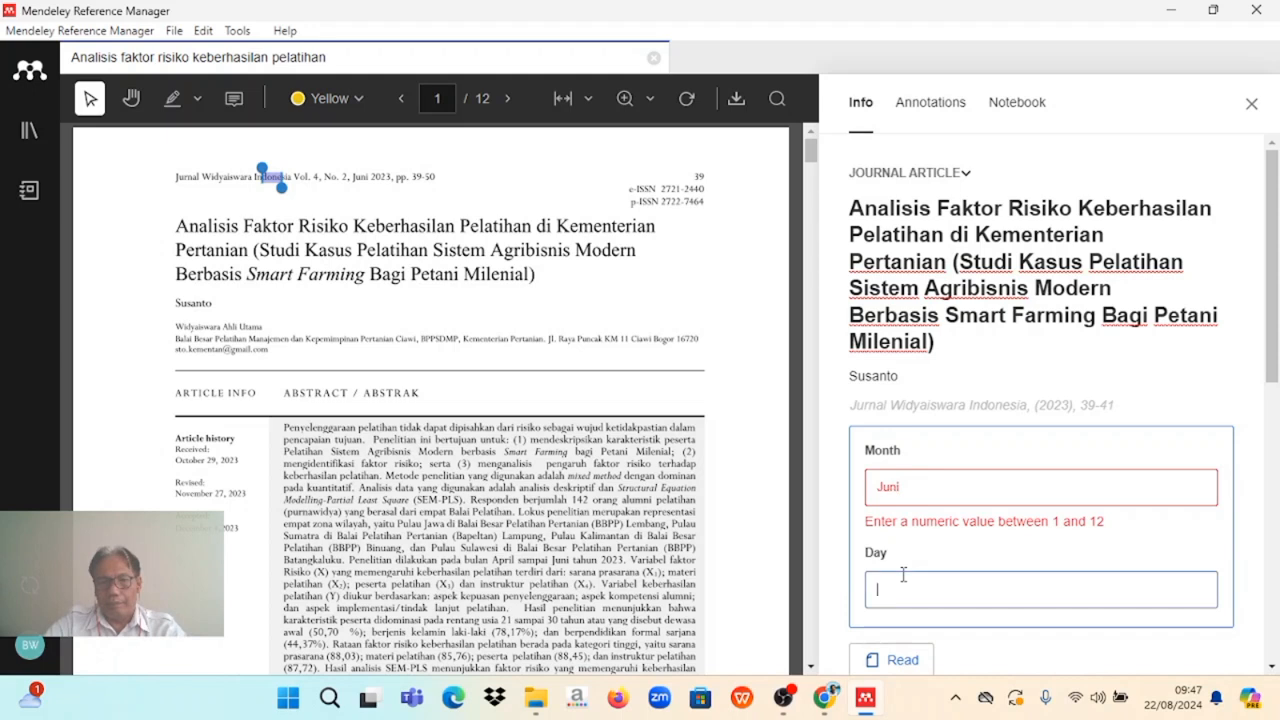
left_click(922, 484)
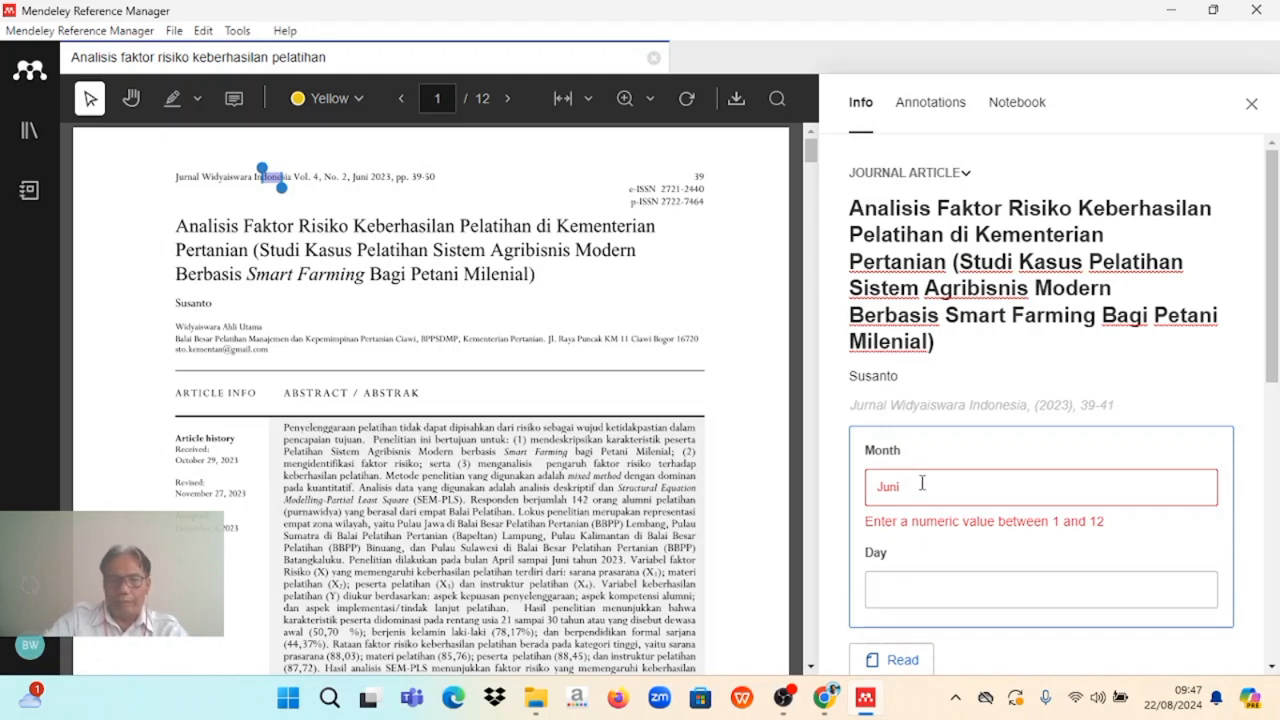
key("BackSpace")
key("BackSpace")
key("BackSpace")
key("BackSpace")
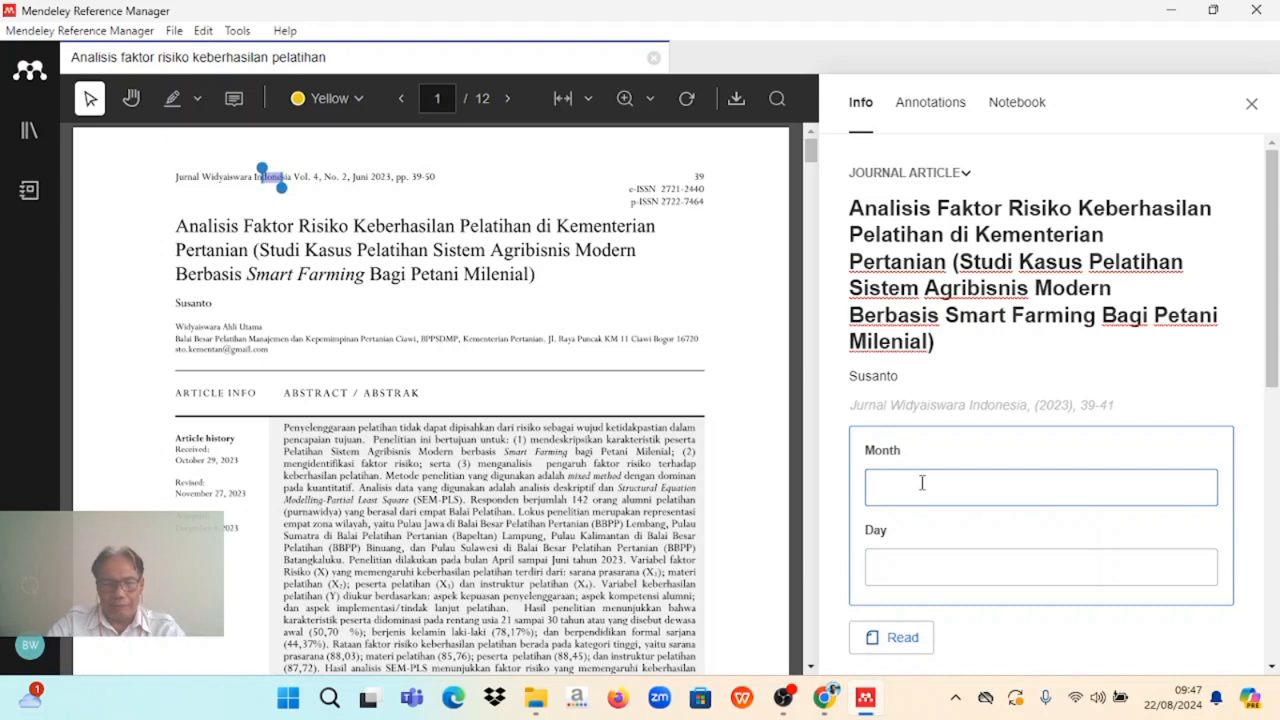
type("6")
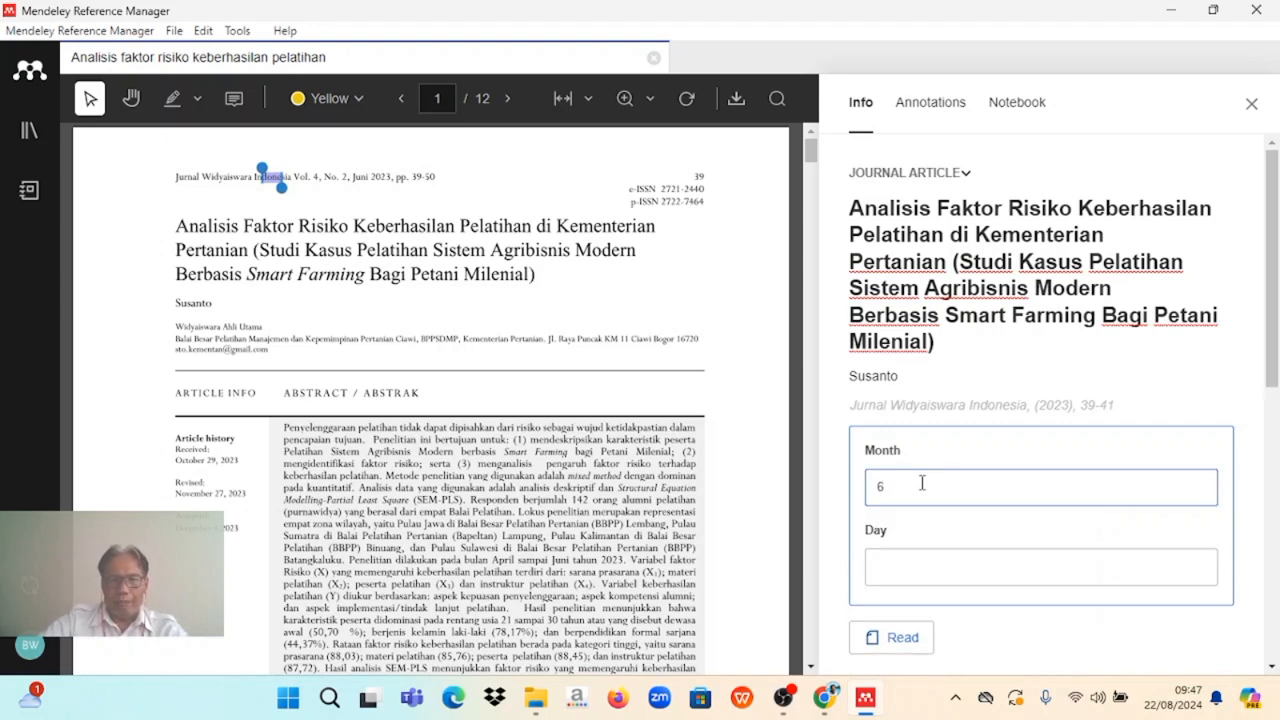
left_click(892, 563)
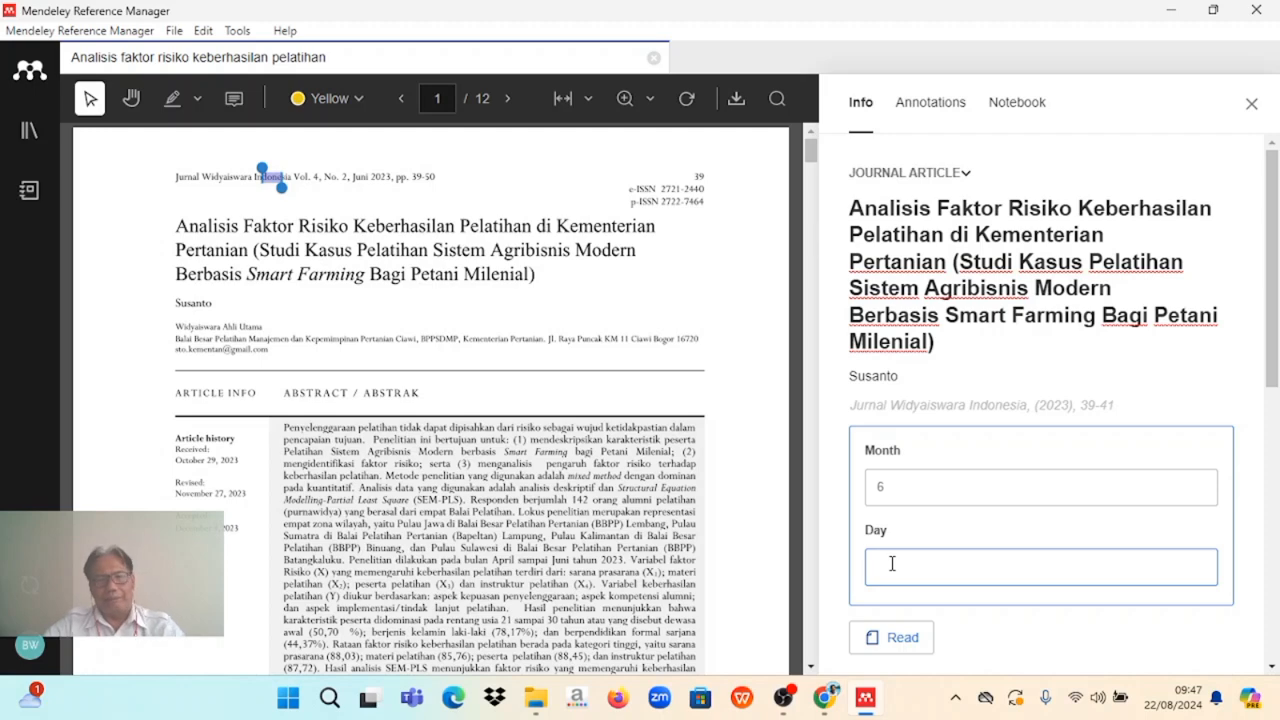
Set the reference's volume to 4 and issue to "pelatihan", and close the document to return to the library
left_click(872, 400)
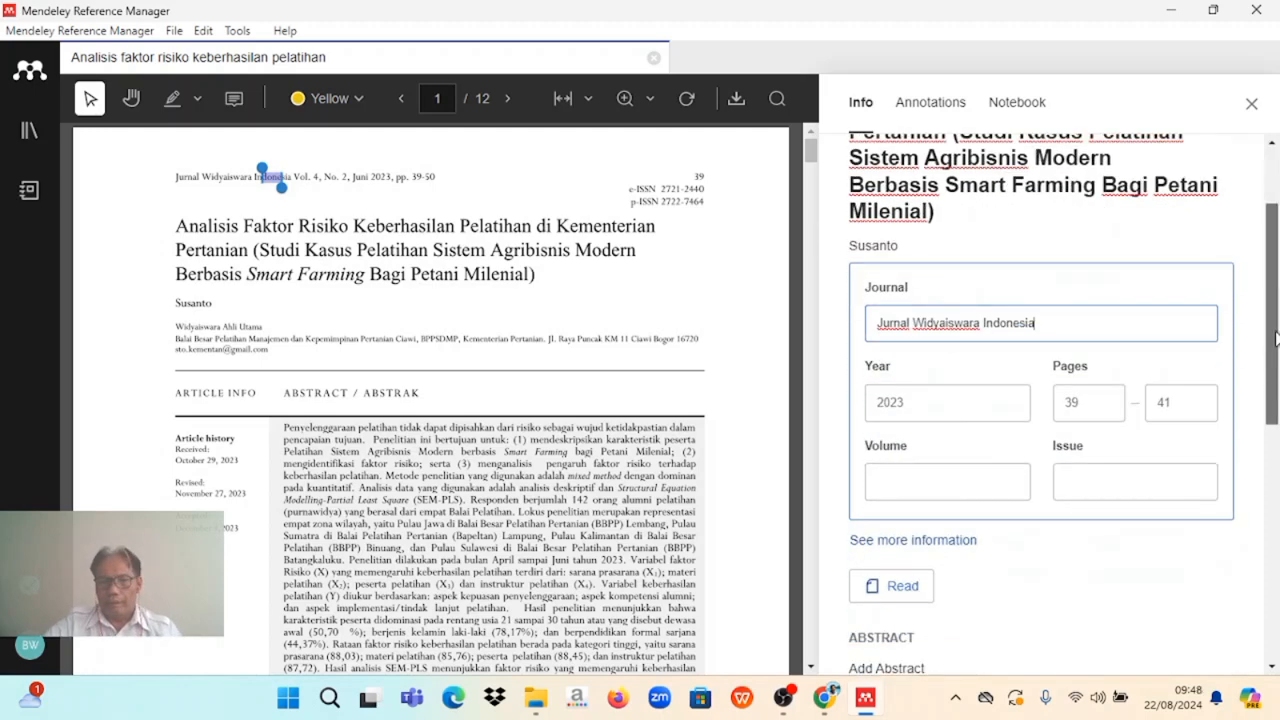
left_click(884, 474)
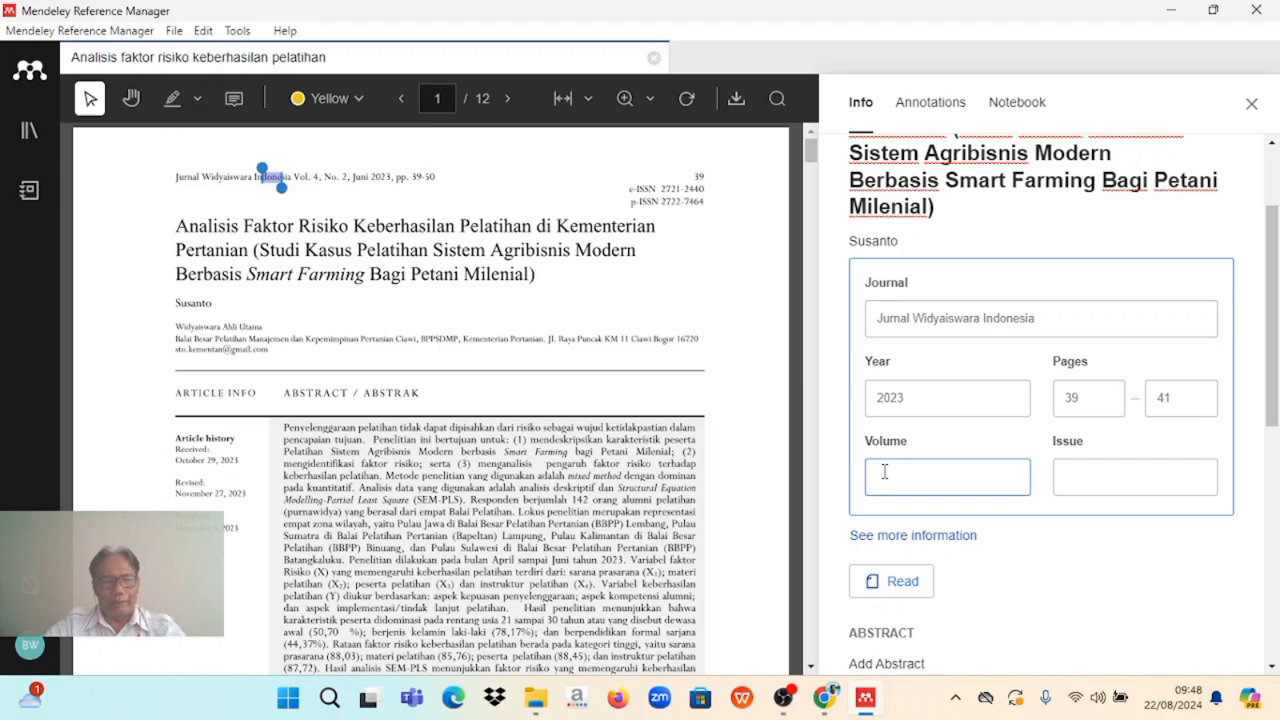
left_click(1079, 469)
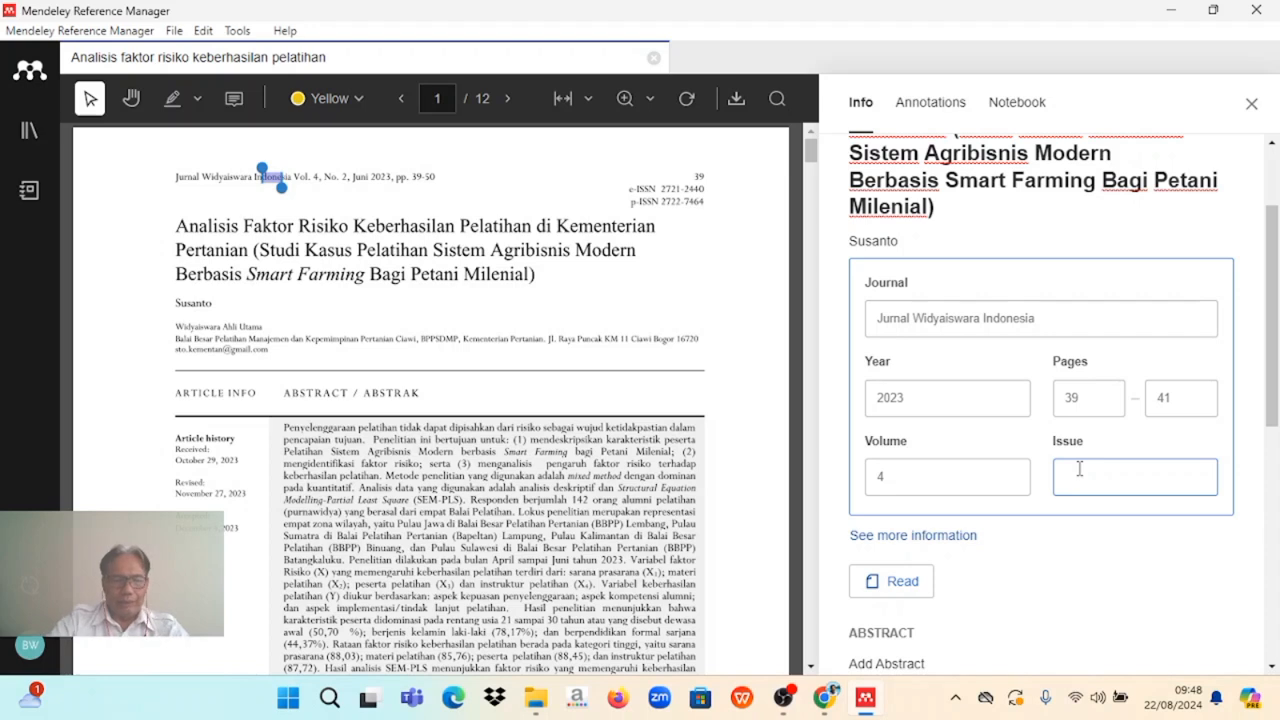
type("pelatihan")
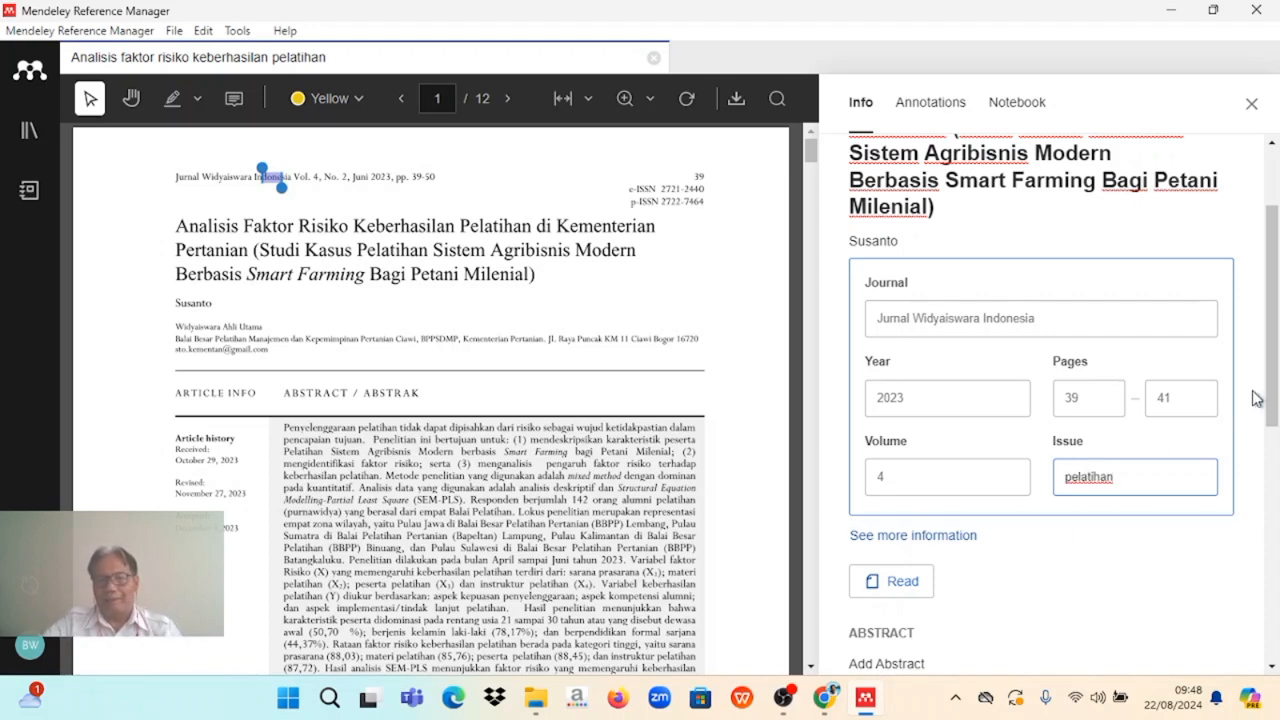
left_click_drag(1266, 395, 1260, 227)
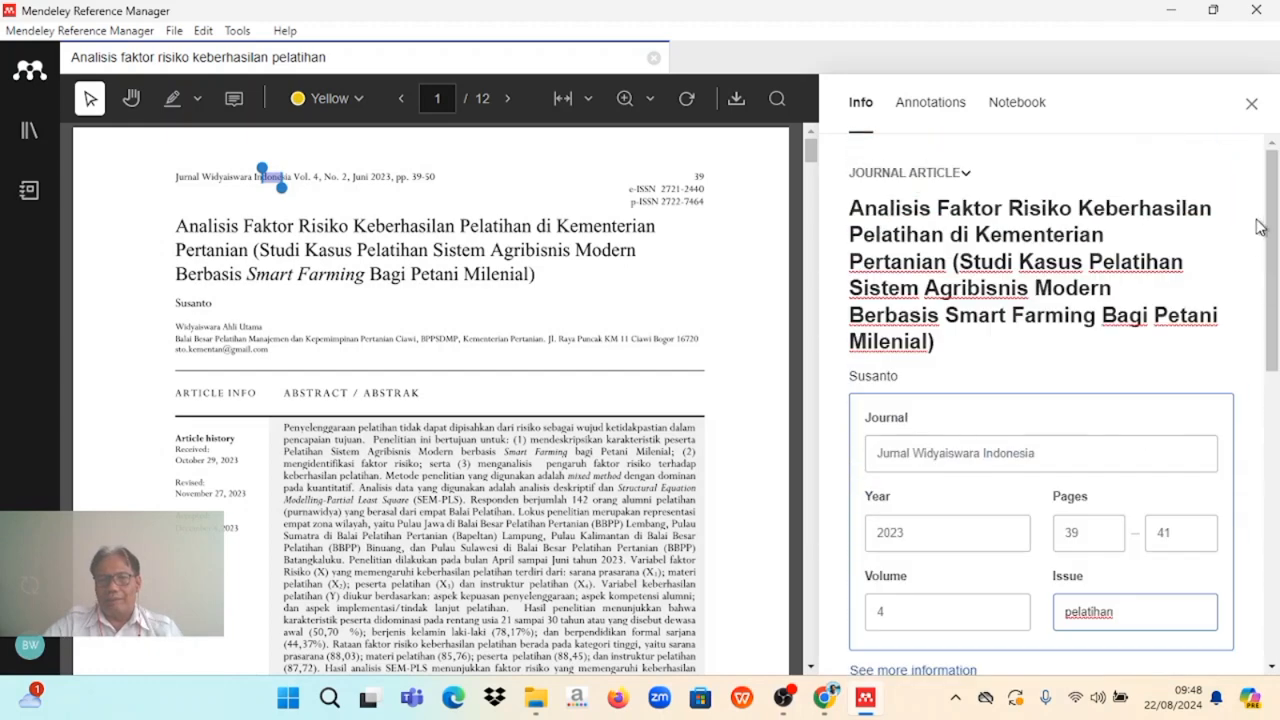
left_click(1250, 112)
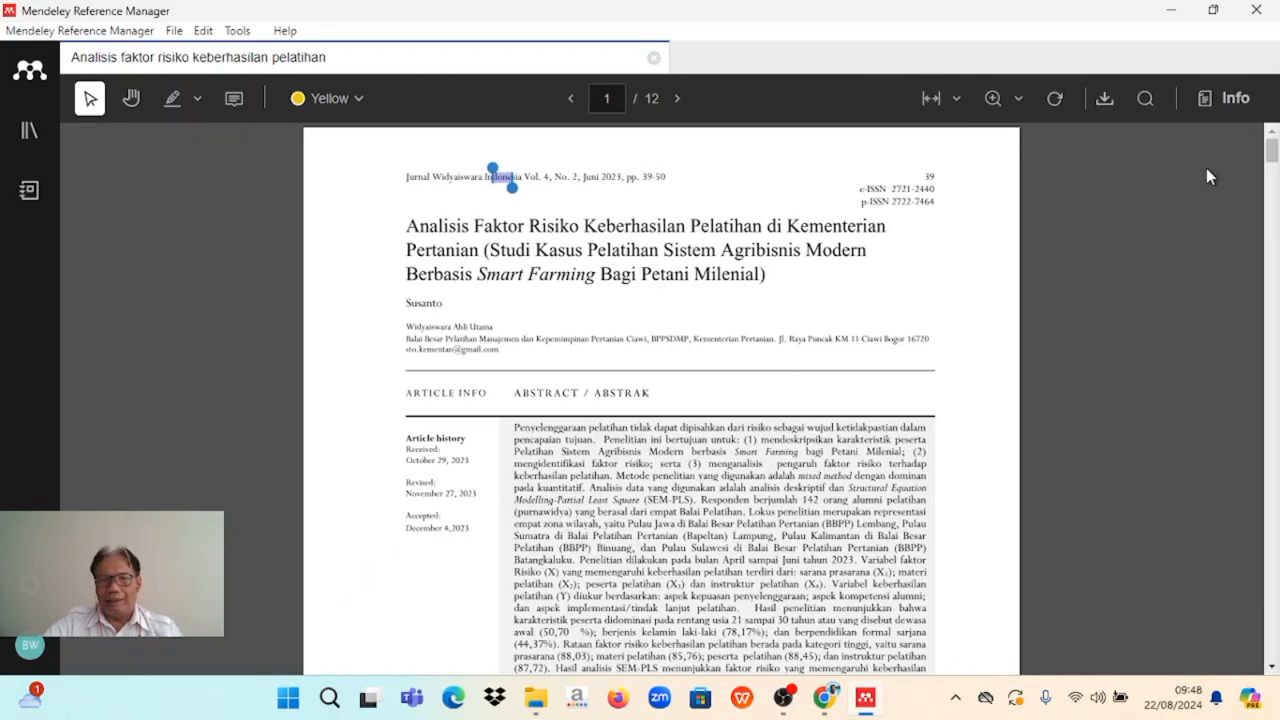
left_click(654, 57)
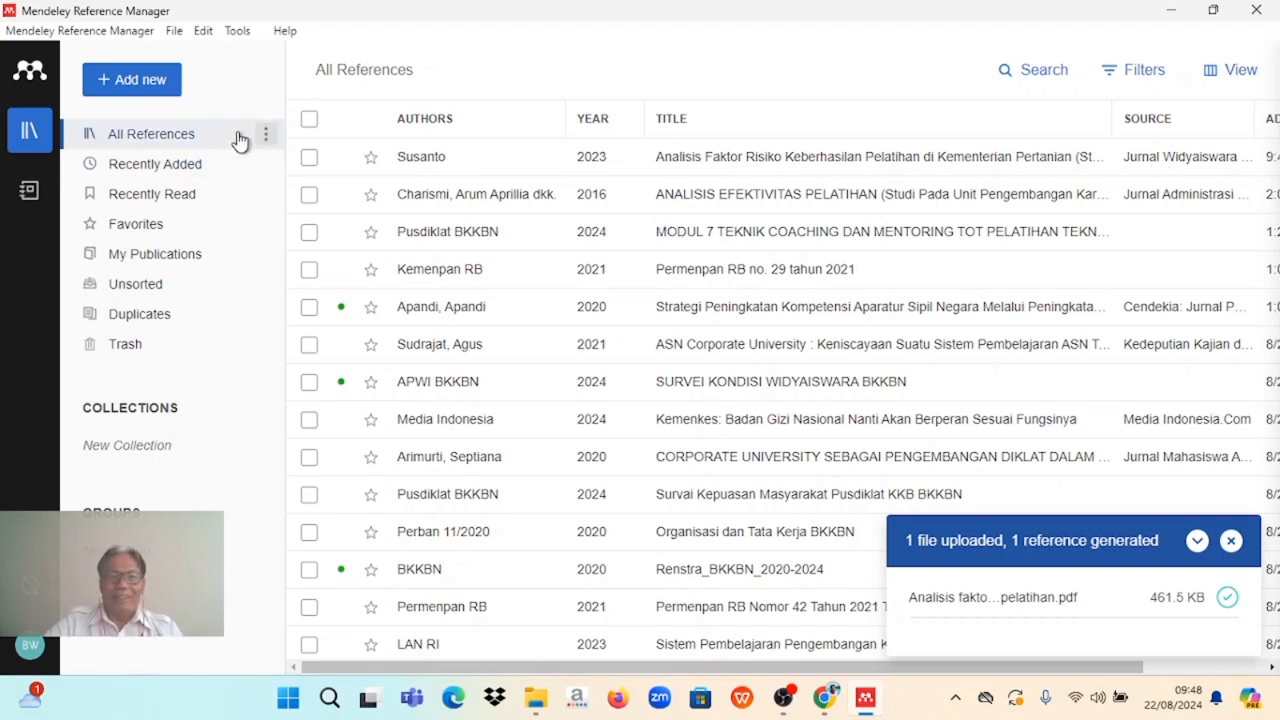
Import the PDF "Evaluasi efektifitas daring latsar" from the "Jurnal terdahulu" folder into the library
left_click(160, 90)
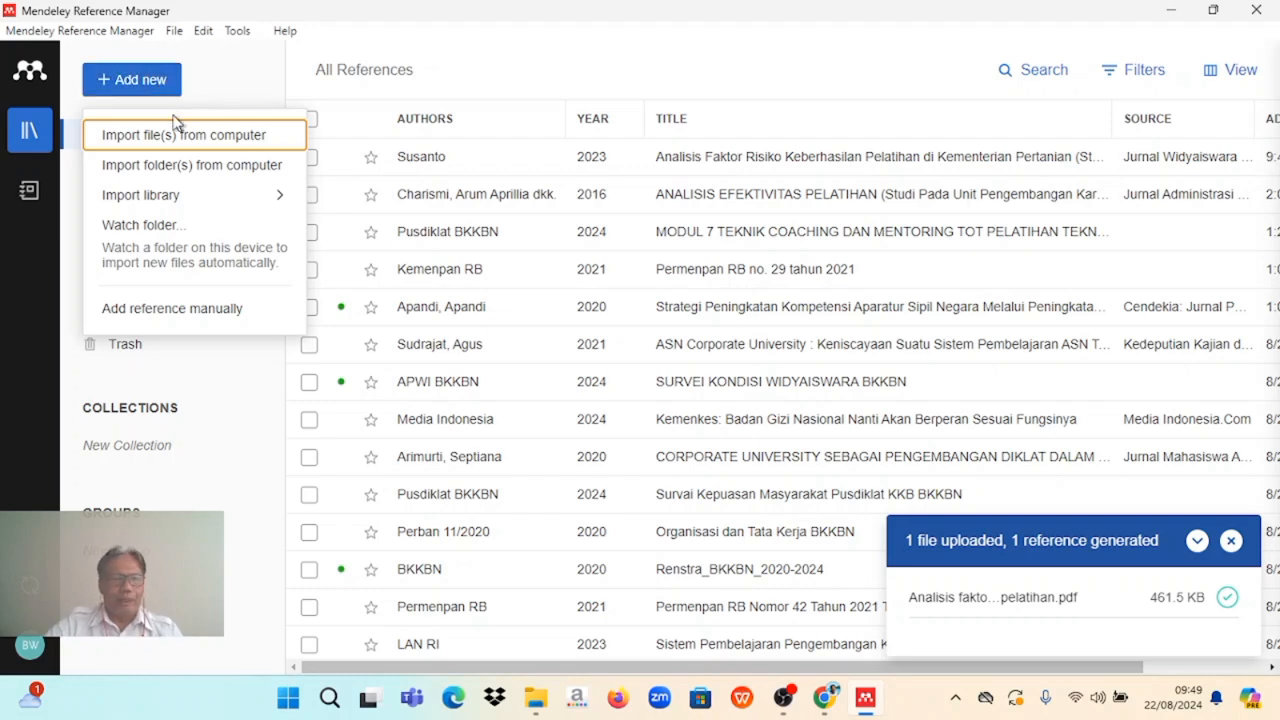
left_click(191, 148)
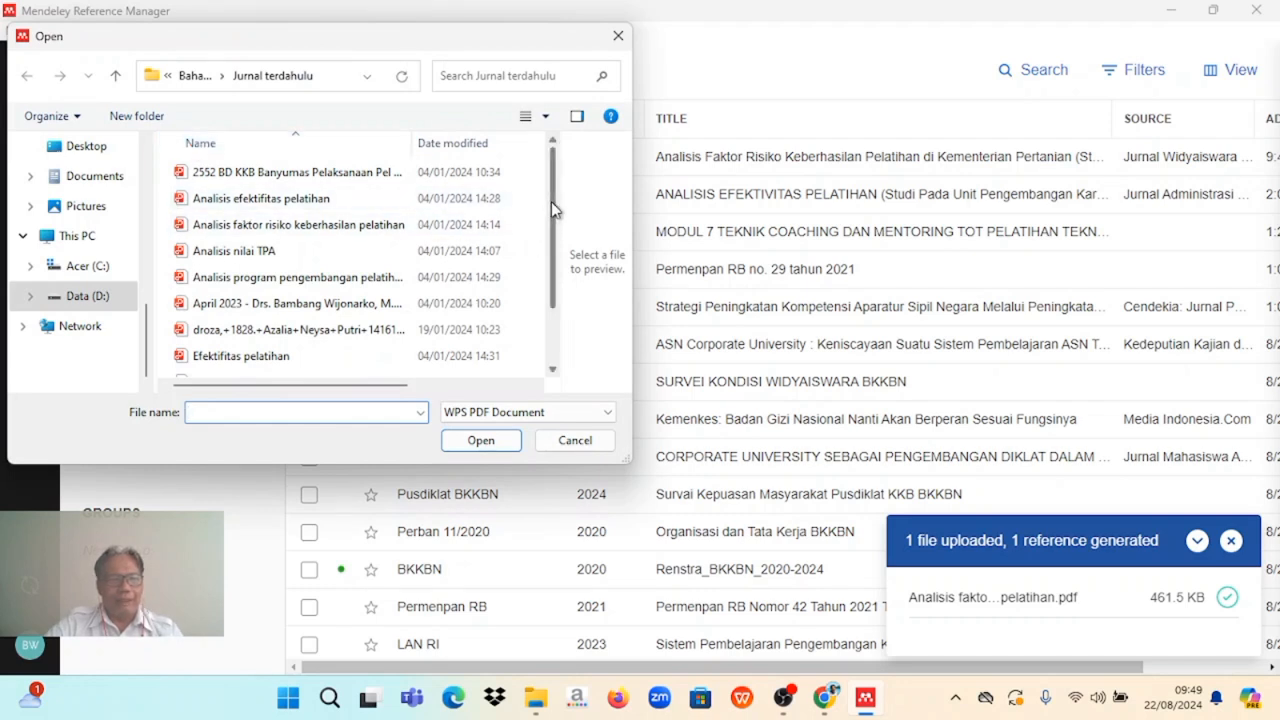
left_click_drag(553, 210, 546, 259)
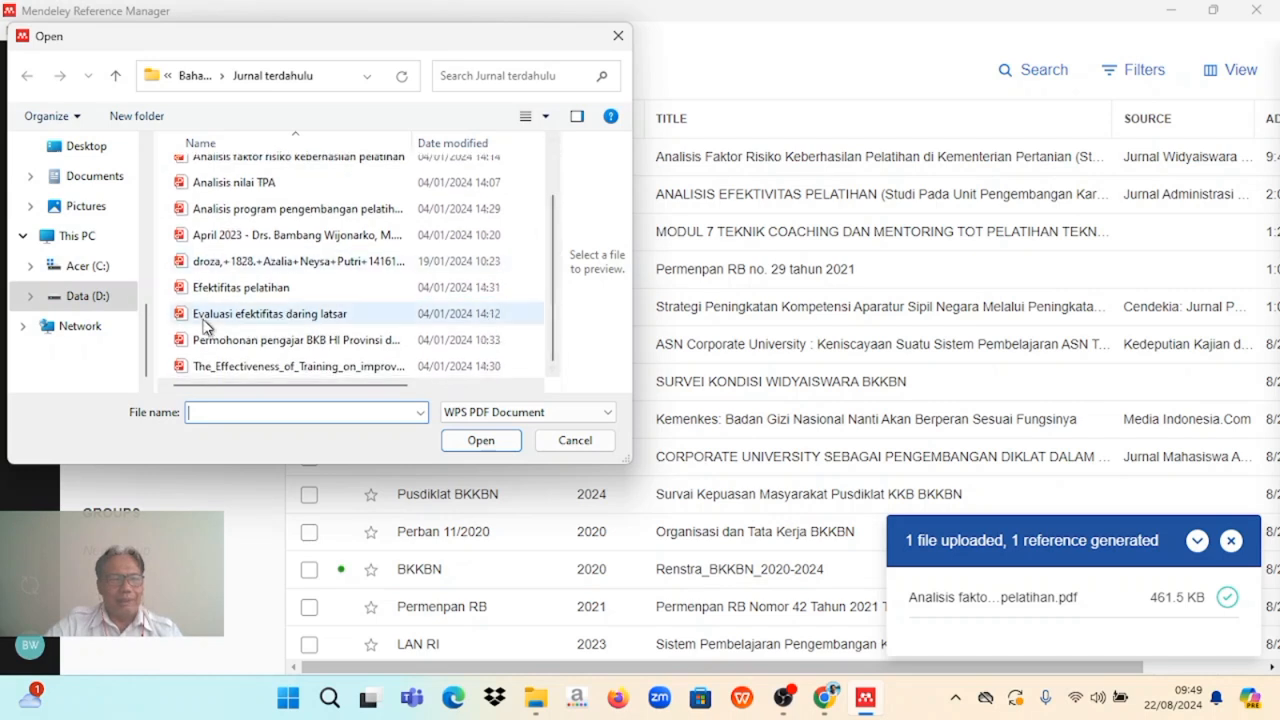
left_click(253, 318)
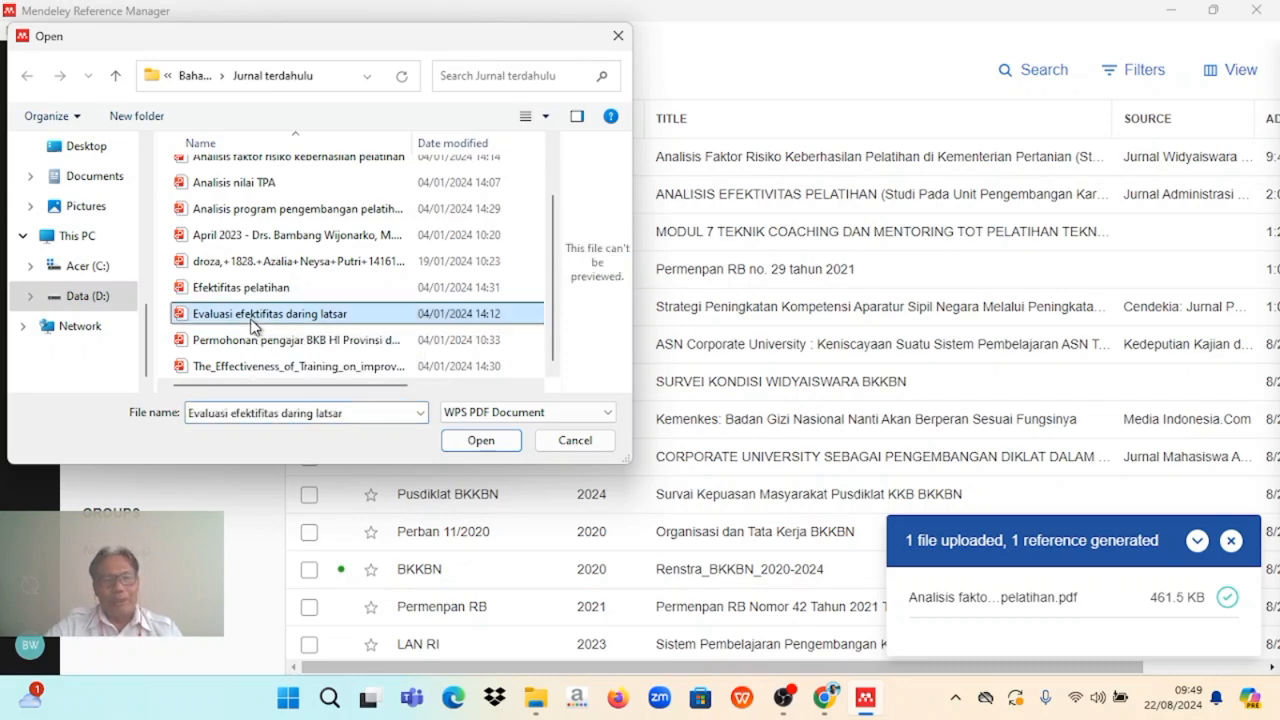
left_click(481, 441)
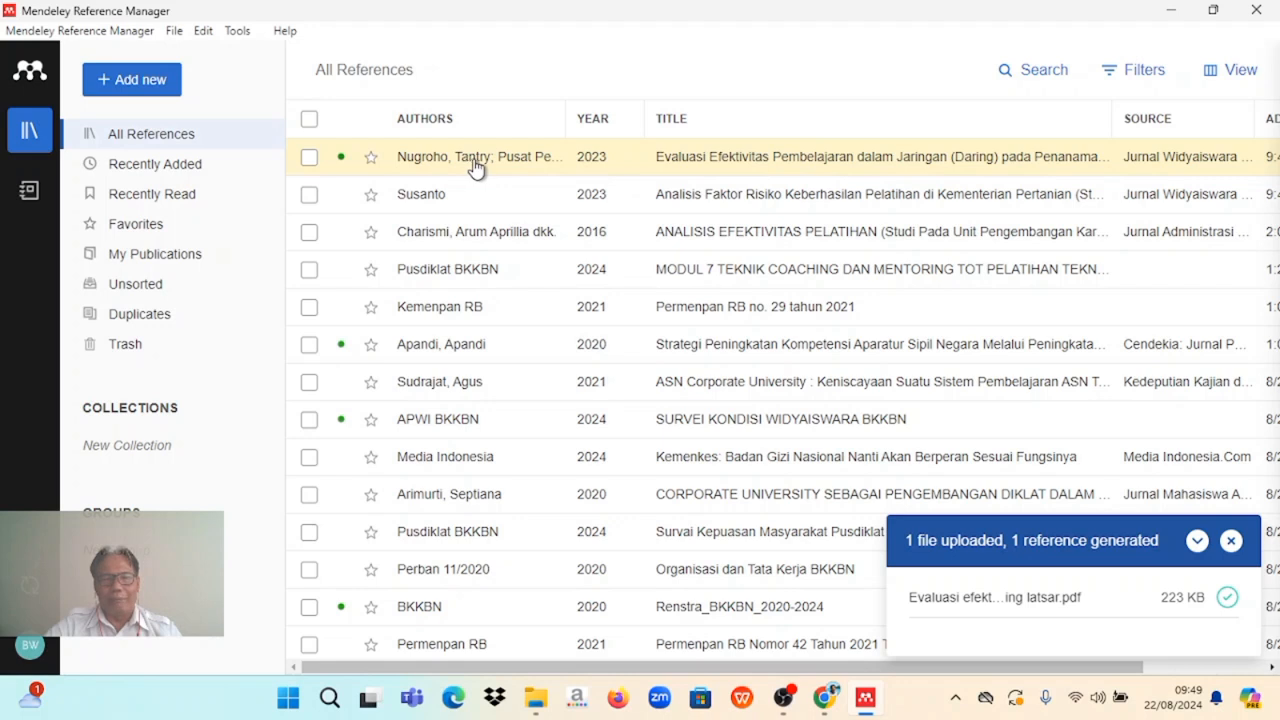
Open the imported reference "Evaluasi Efektivitas Pembelajaran dalam Jaringan (Daring)", reduce its author list to the first author, and close the document
double_click(659, 160)
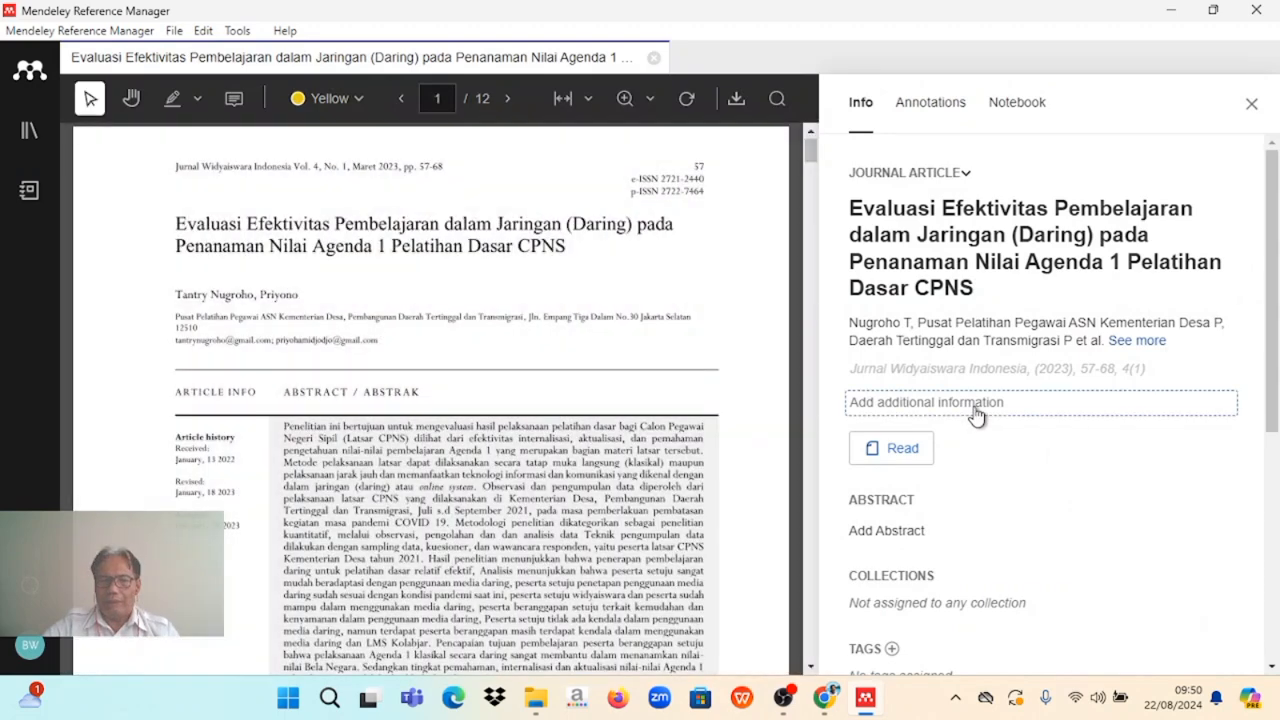
left_click(976, 411)
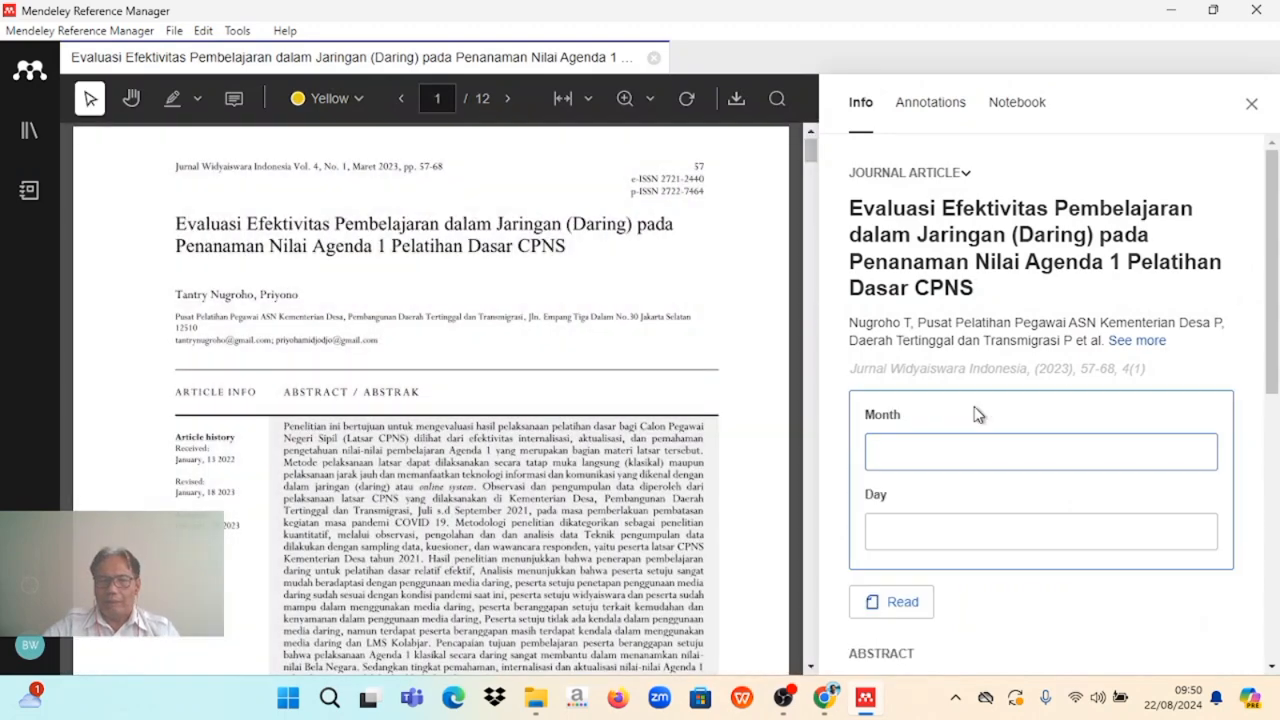
left_click(1064, 160)
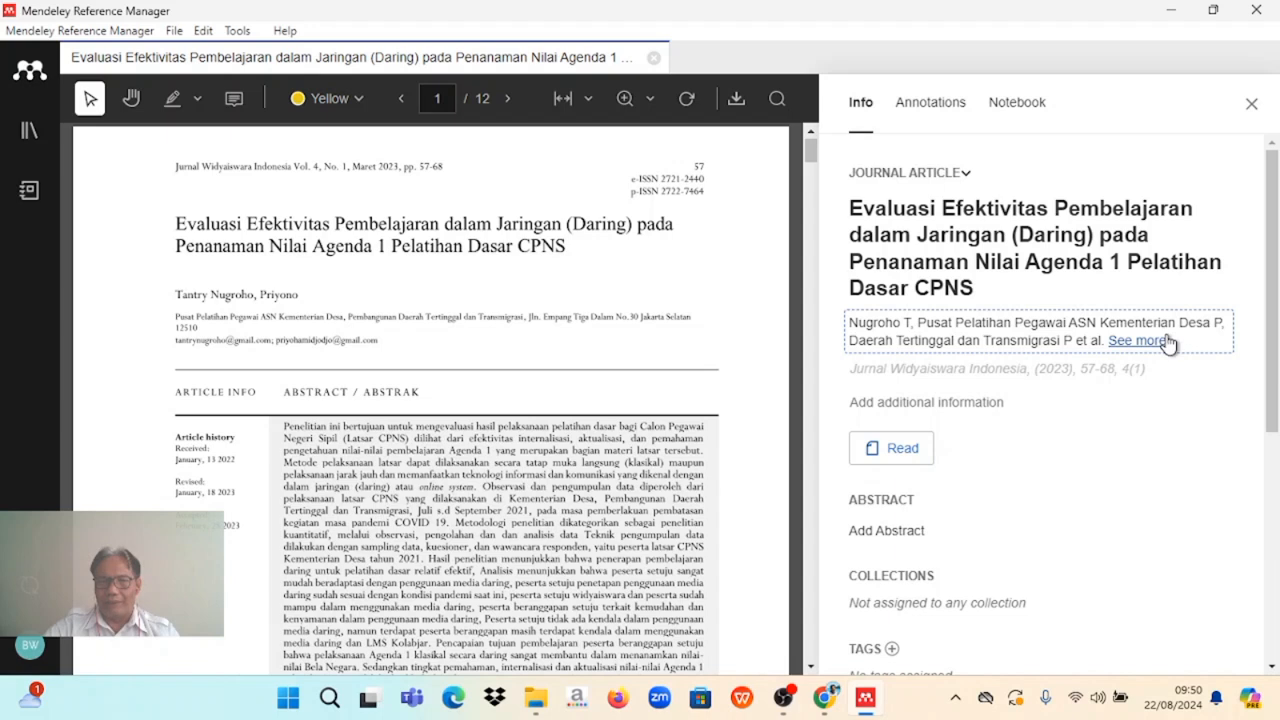
left_click(973, 336)
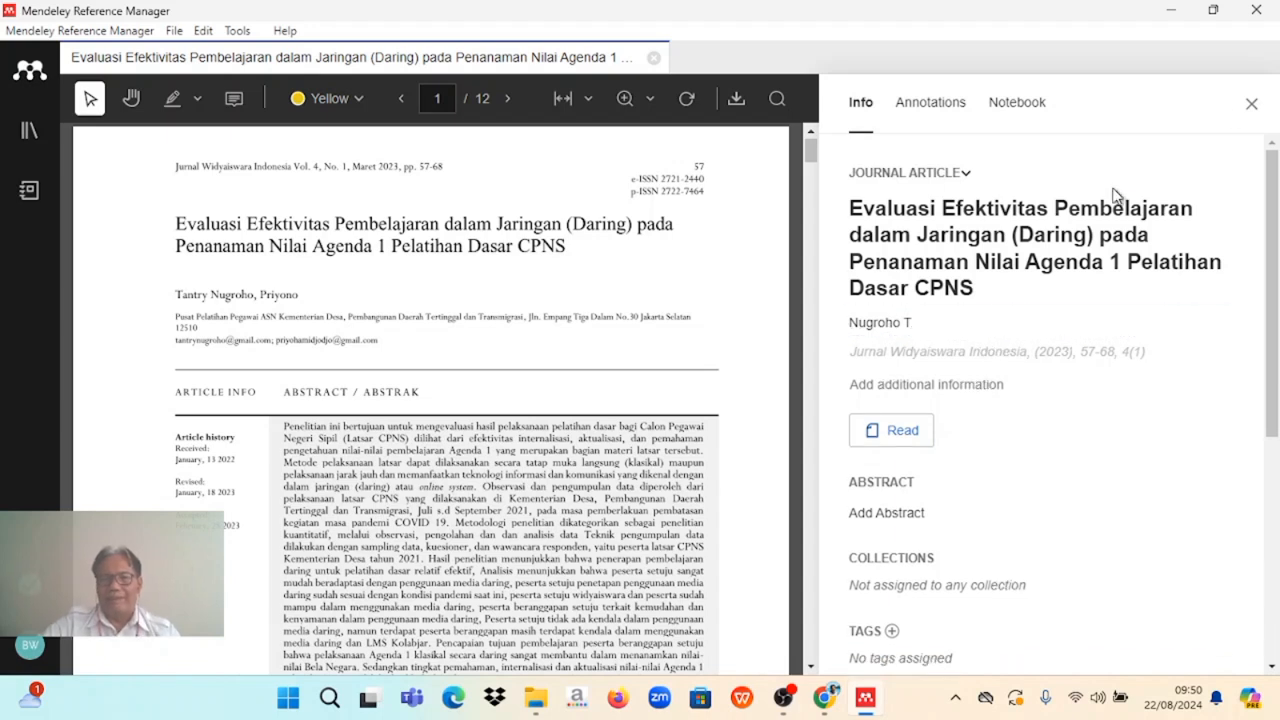
left_click(1251, 107)
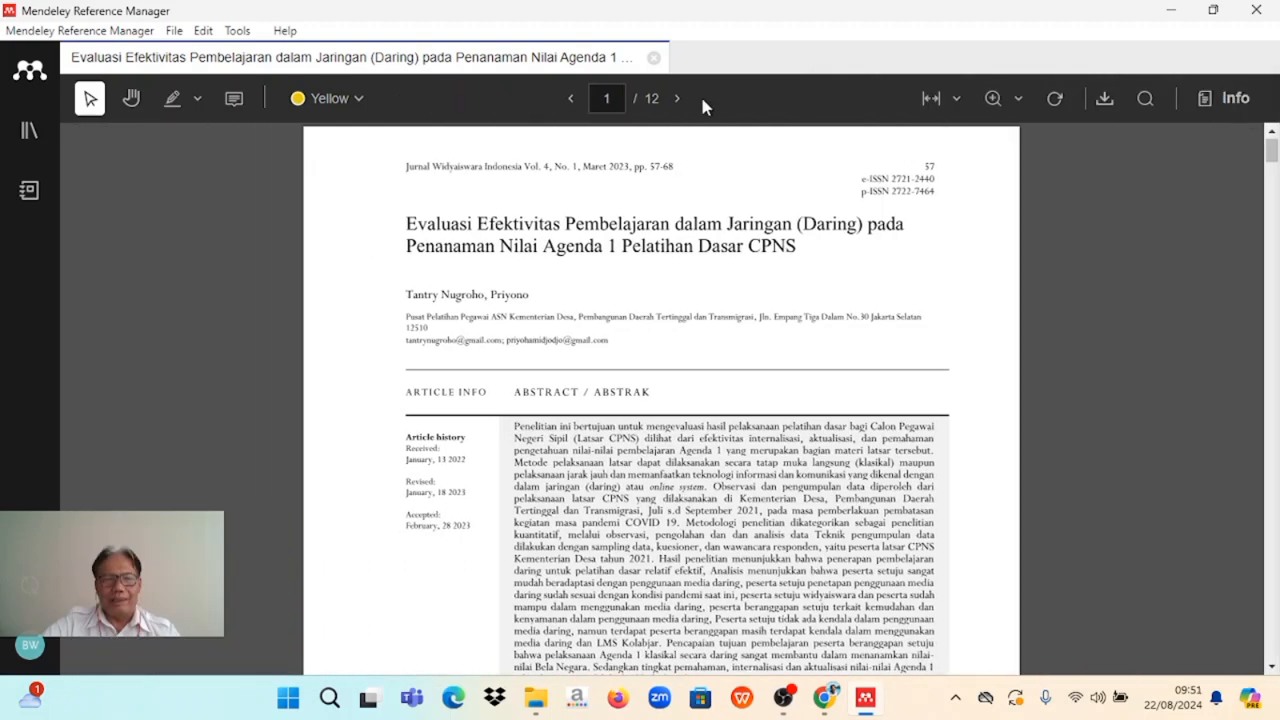
left_click(653, 59)
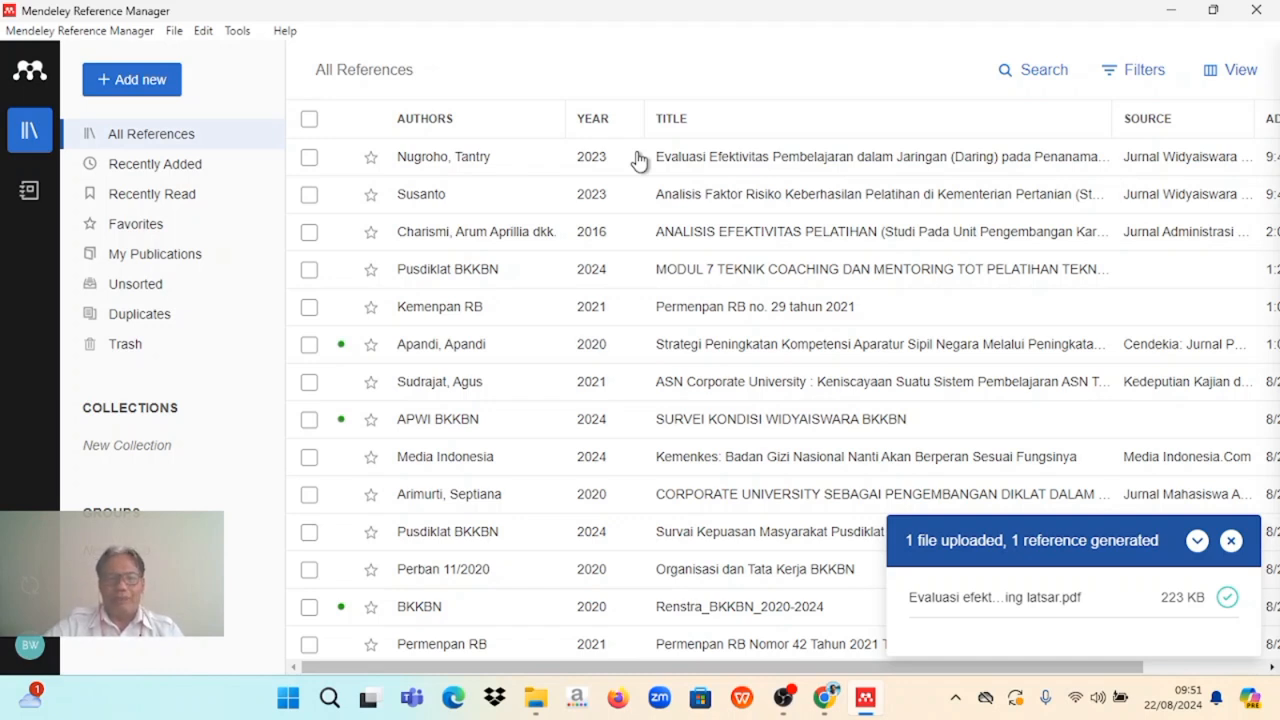
Switch to Word with a blank document and write the heading text "PELATIHAN DI LEMBAGA" in capitals
left_click(289, 698)
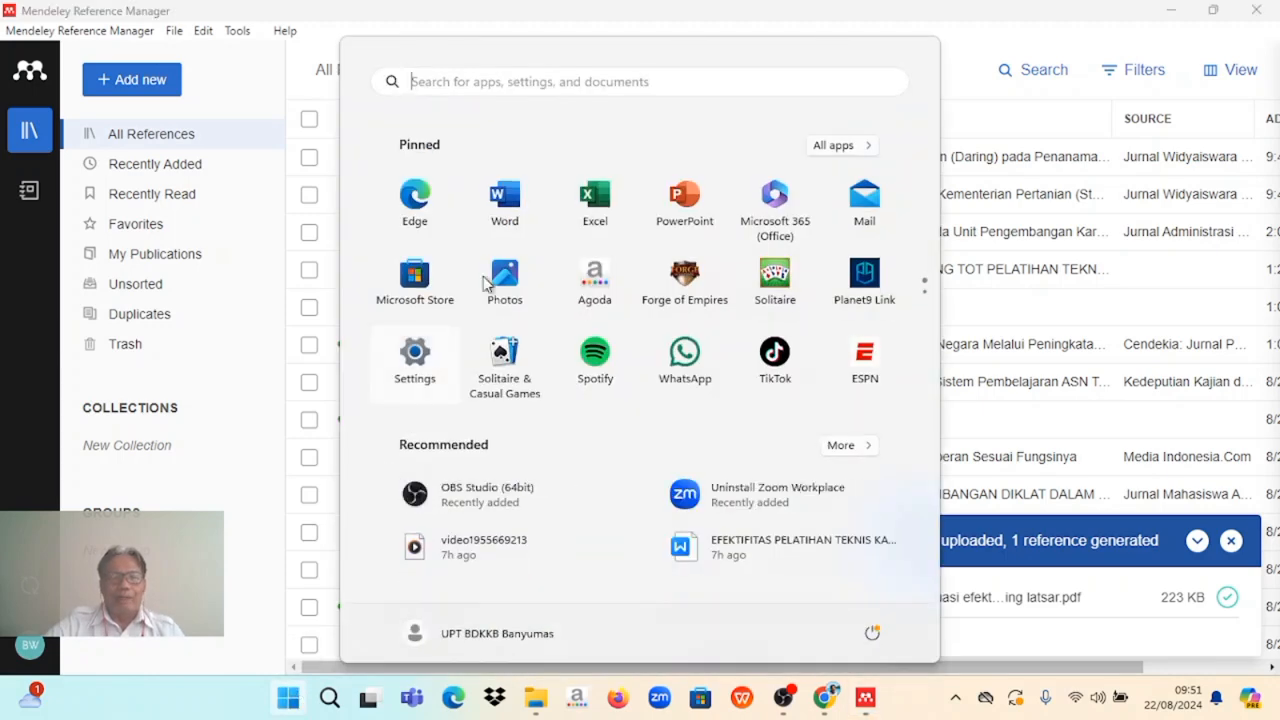
left_click(520, 202)
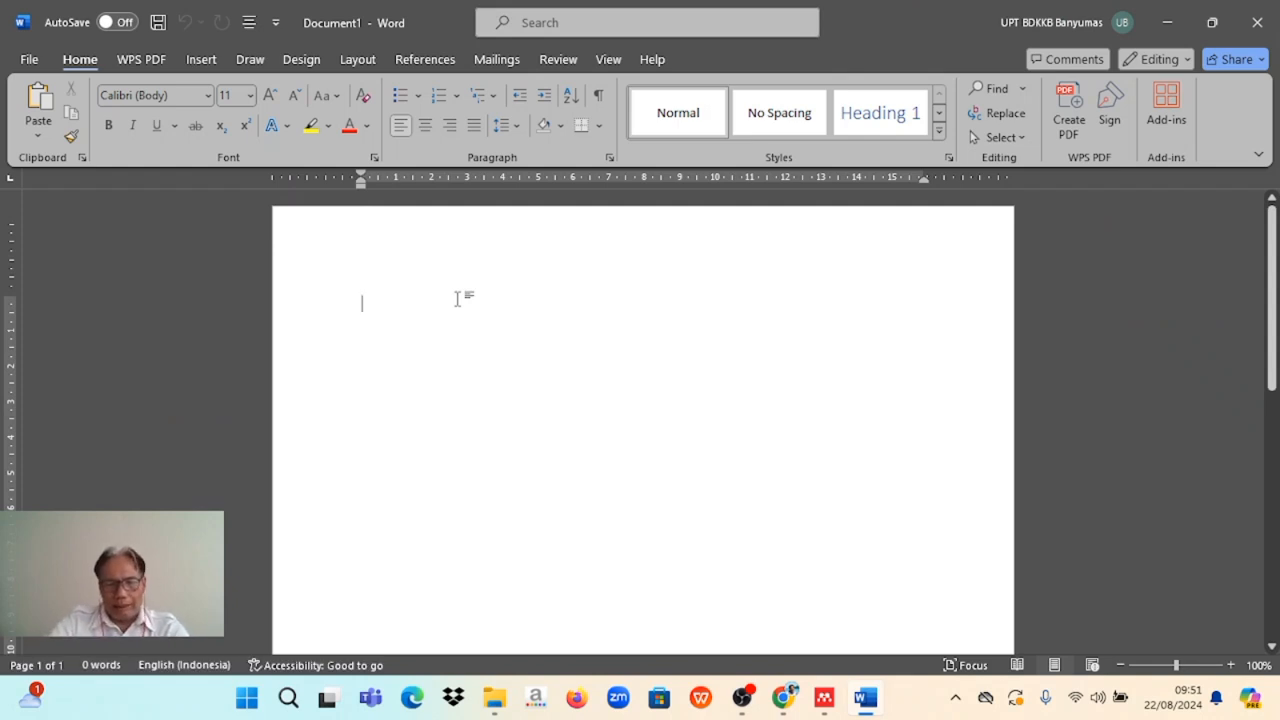
key("Caps_Lock")
type("PENE")
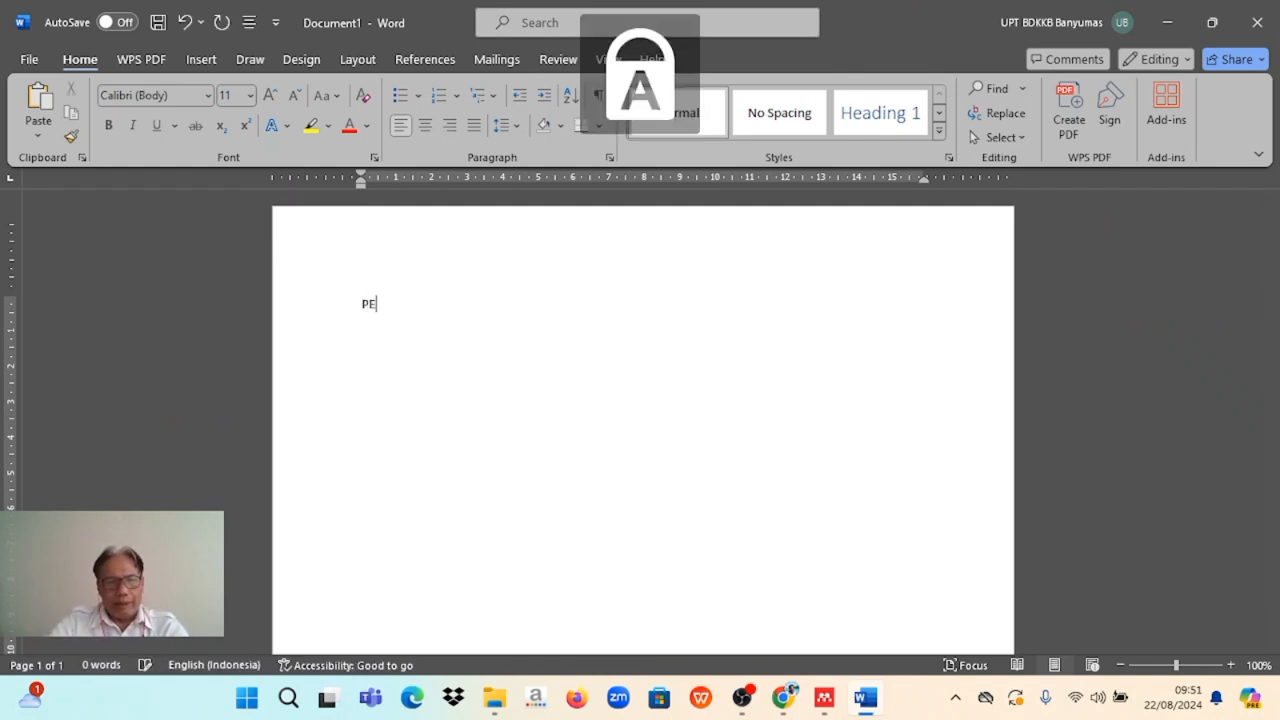
key("BackSpace")
key("BackSpace")
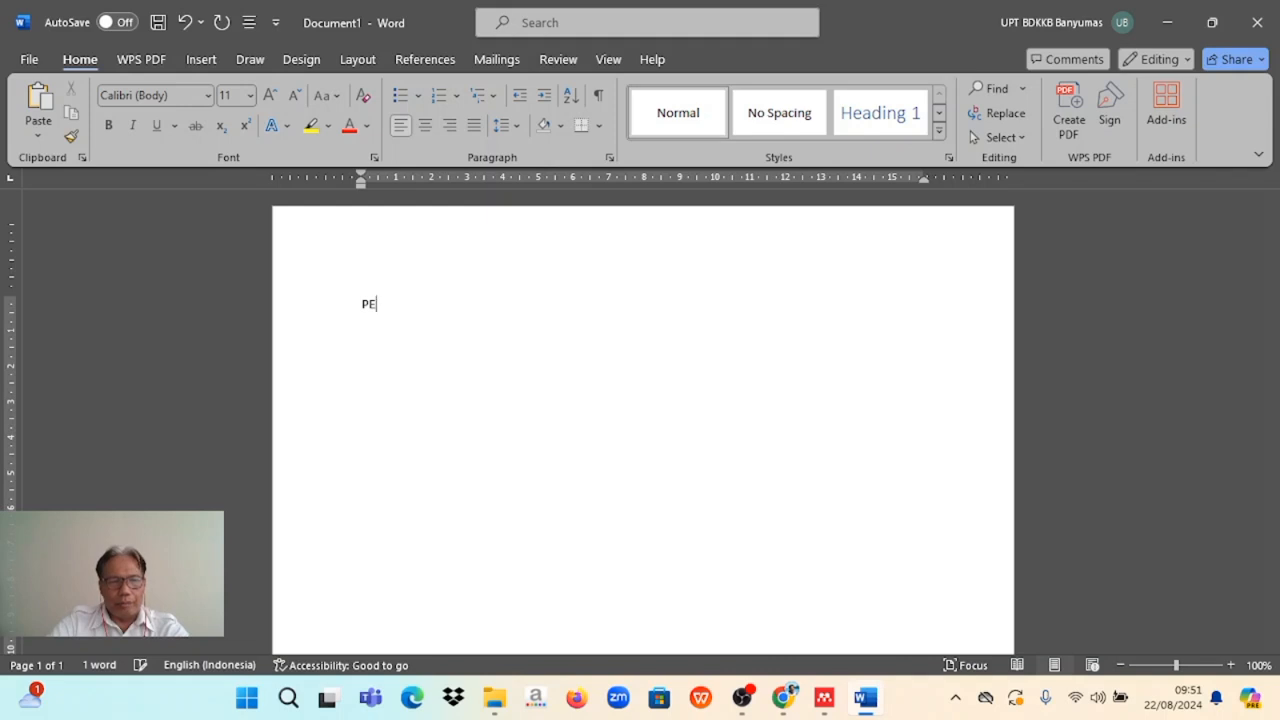
type("LATIHAN ")
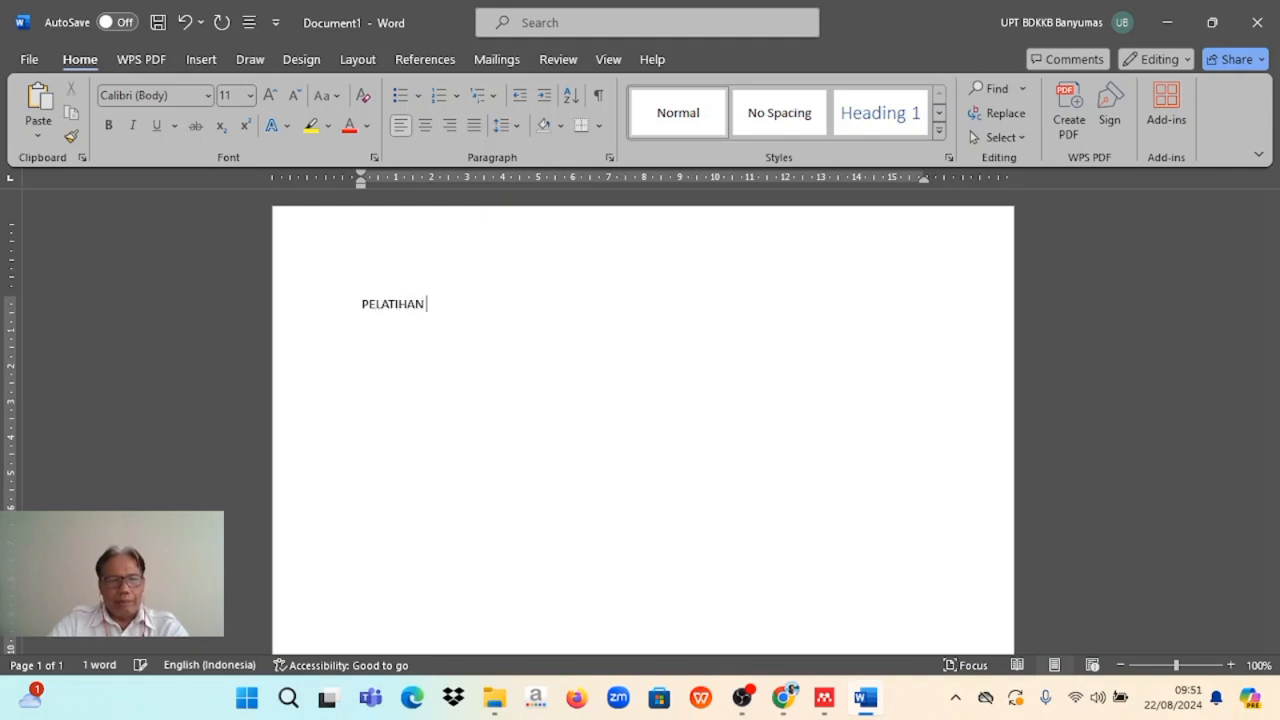
type("DI LEMBAGA")
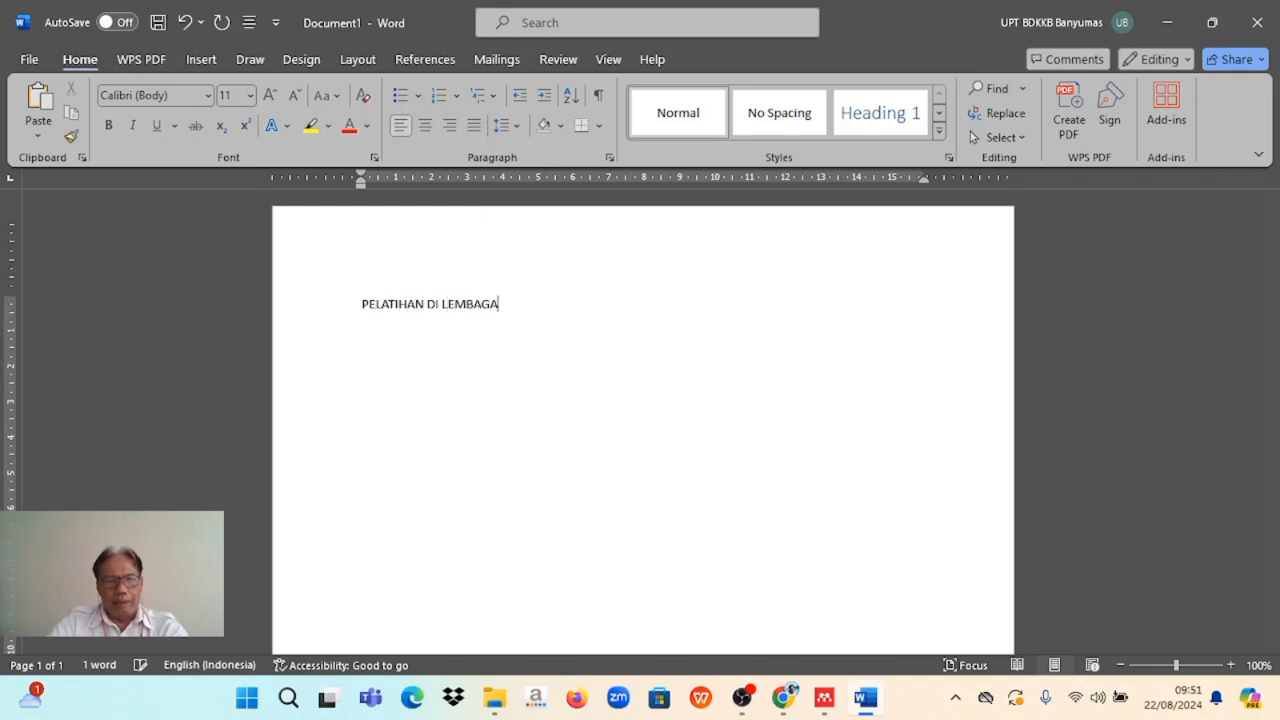
Complete the heading with the word "BKKBN" after "LEMBAGA"
type(" INST")
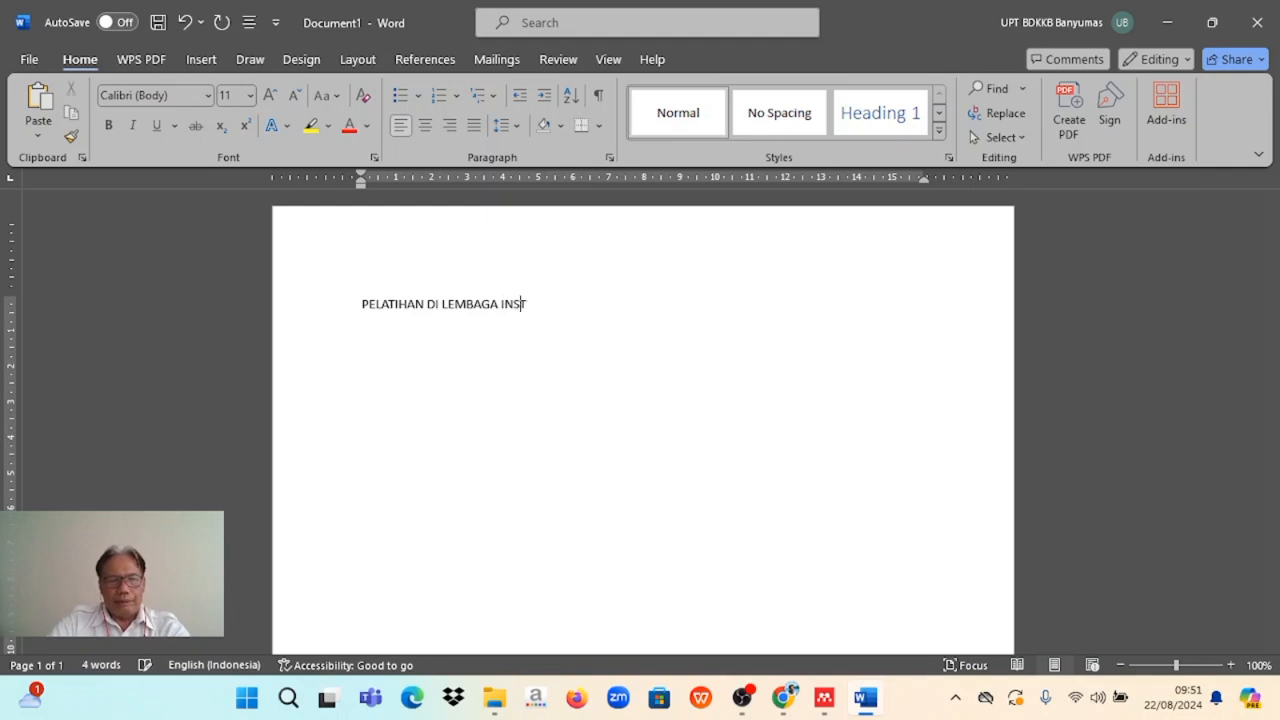
type("I")
key("BackSpace")
key("BackSpace")
key("BackSpace")
key("BackSpace")
key("BackSpace")
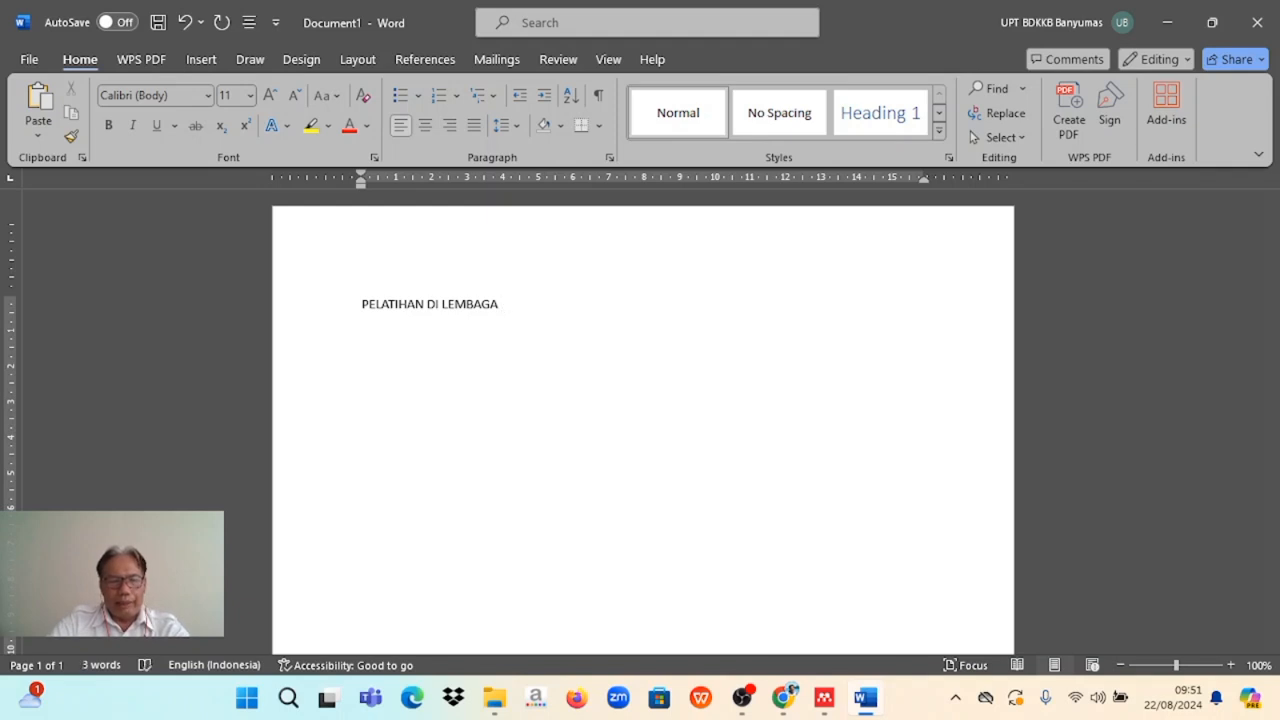
type("BKKBN")
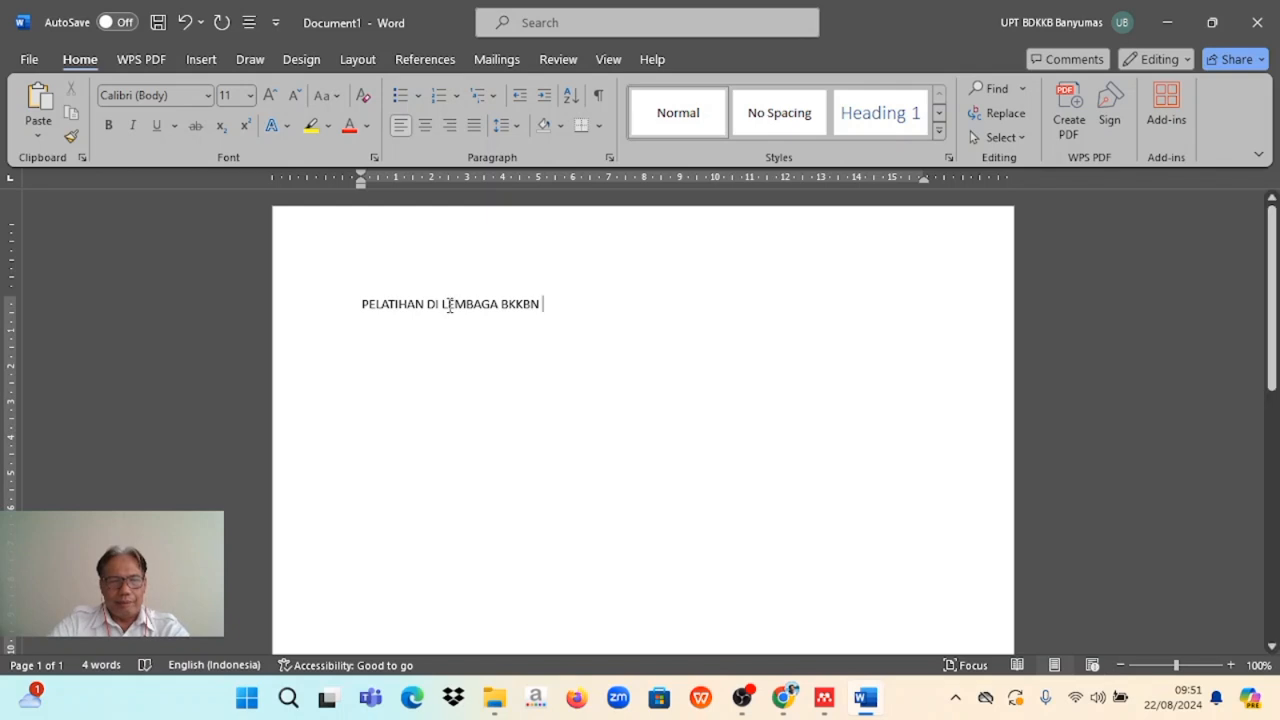
Insert the word "EFEKRIFITAS" in front of "PELATIHAN" at the start of the heading
left_click(366, 305)
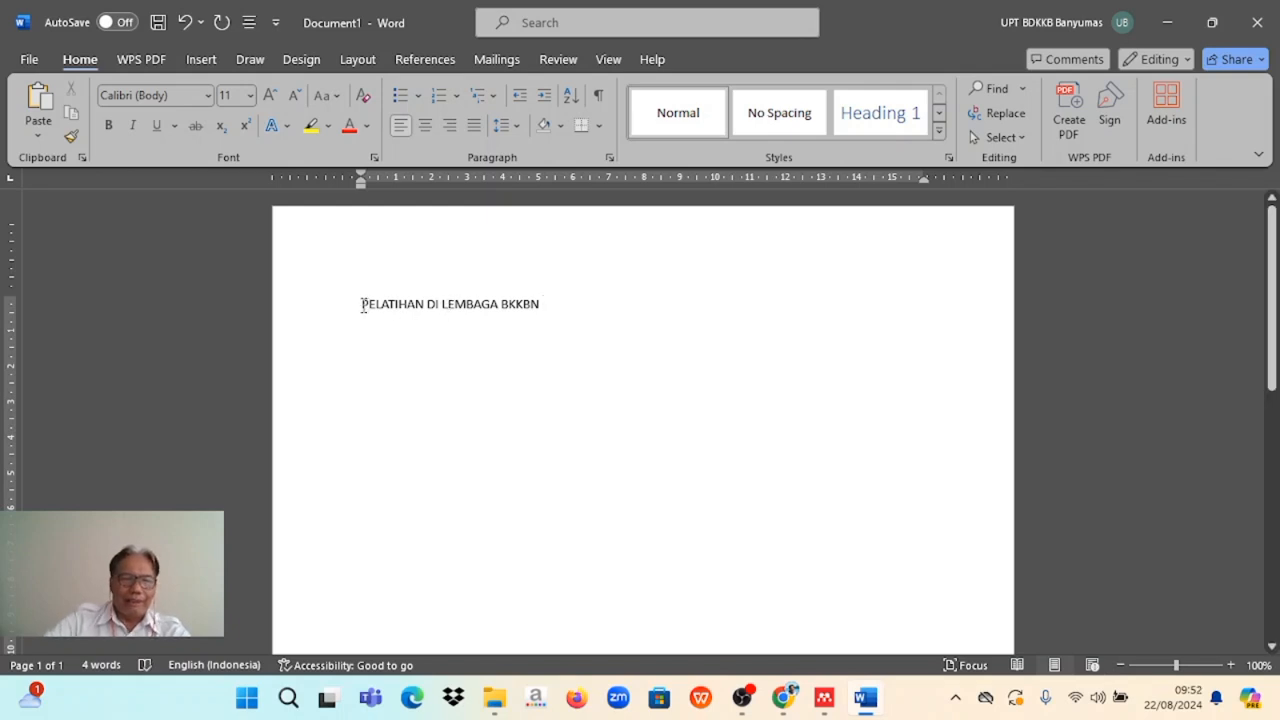
type("EFE")
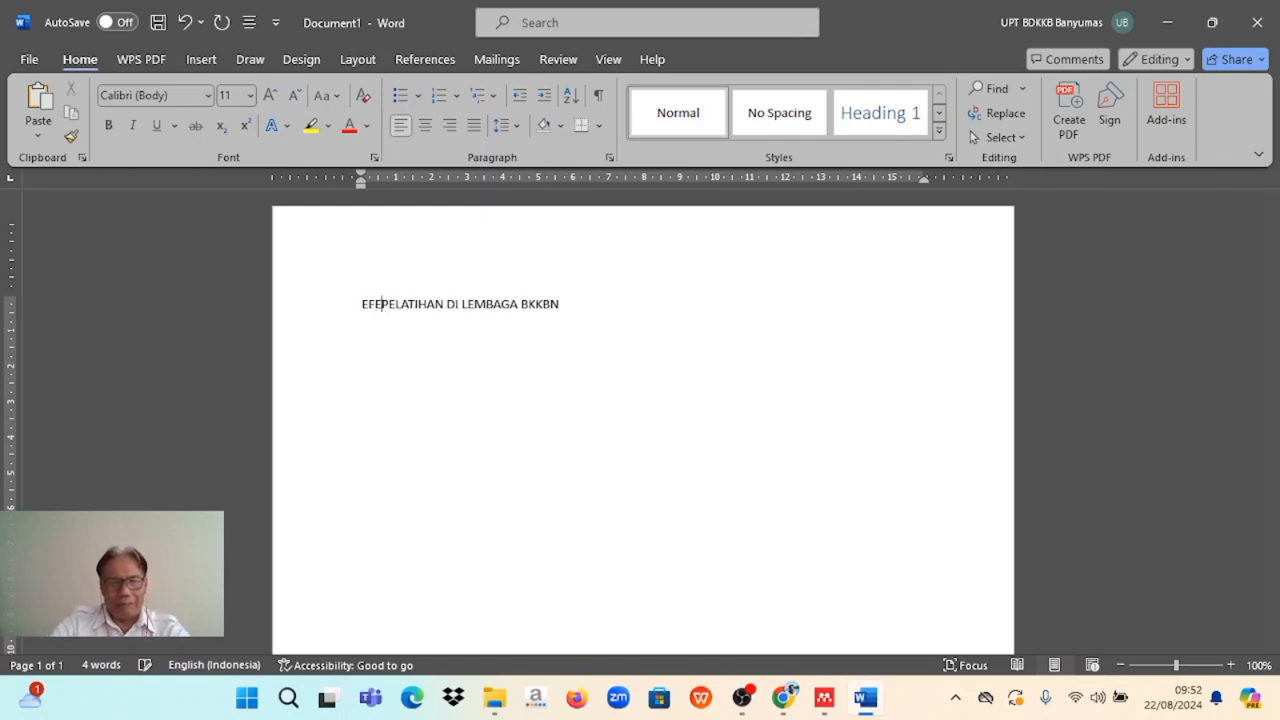
type("KRIT")
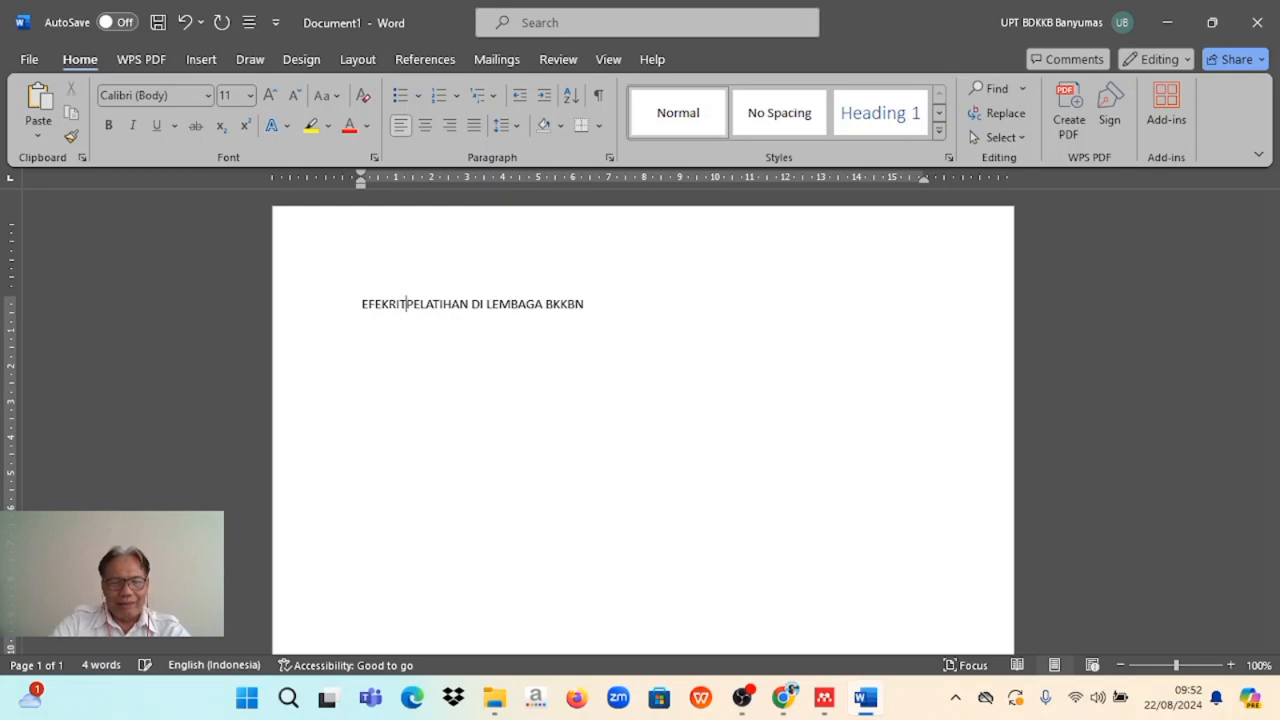
type("ITAS")
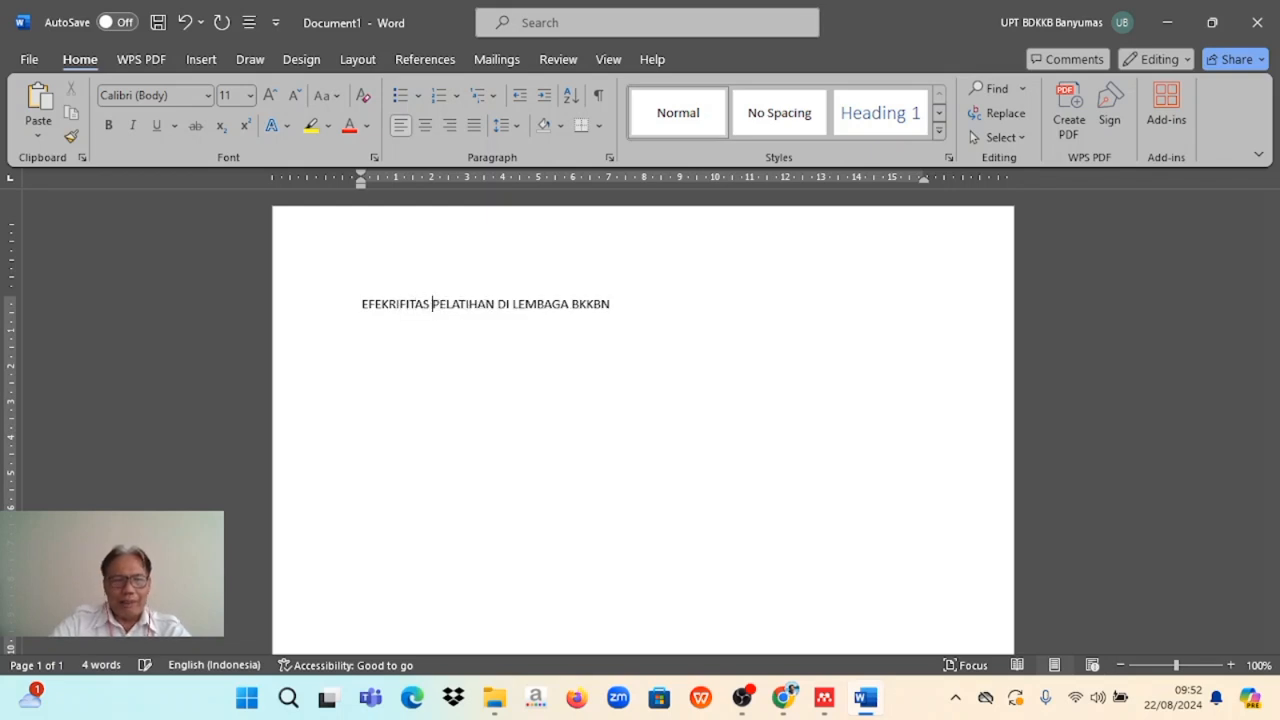
Insert "PUSDIKLAT" before "BKKBN" in the heading and start a new paragraph three lines below it
left_click(572, 303)
type("PUSDI")
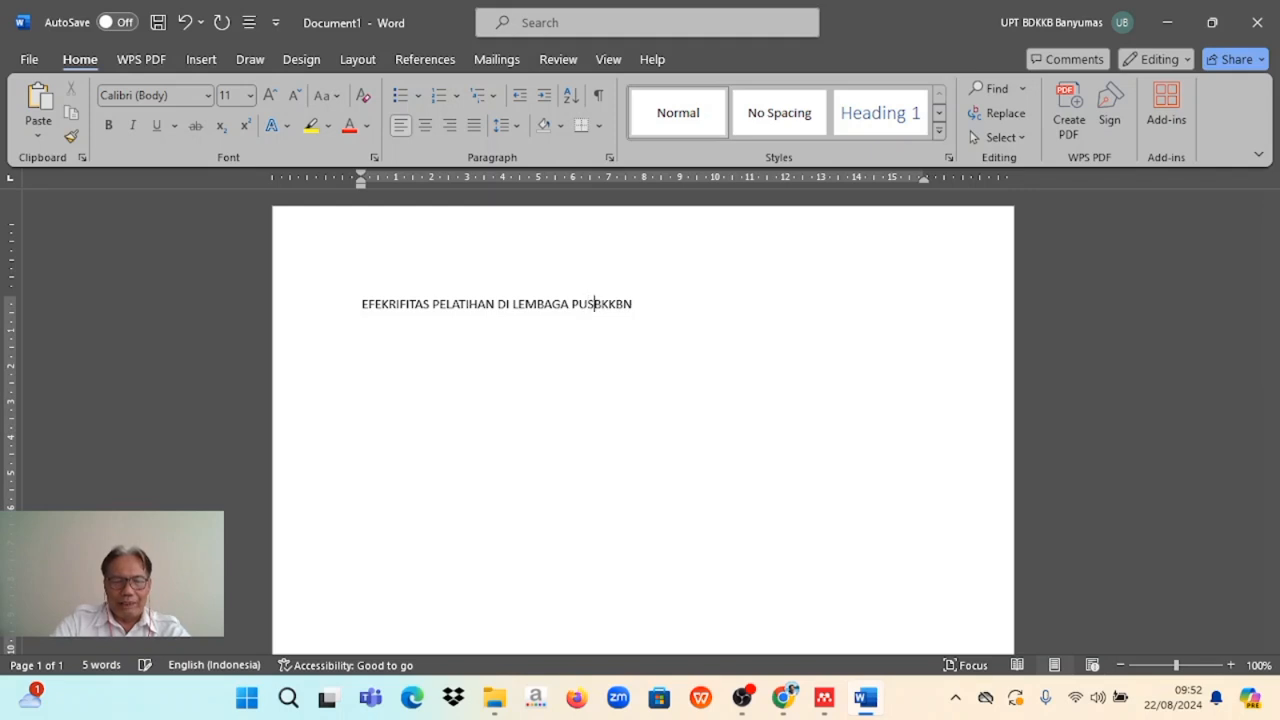
type("KLAT")
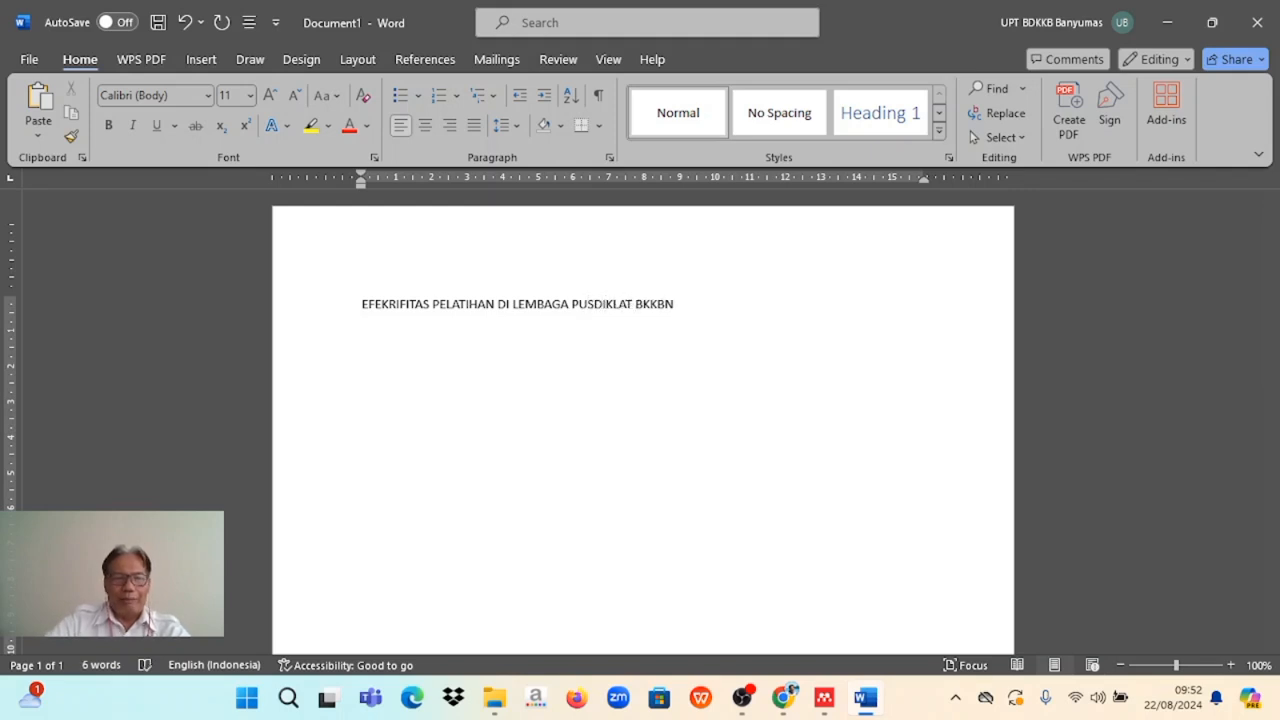
key("Return")
key("Return")
key("Return")
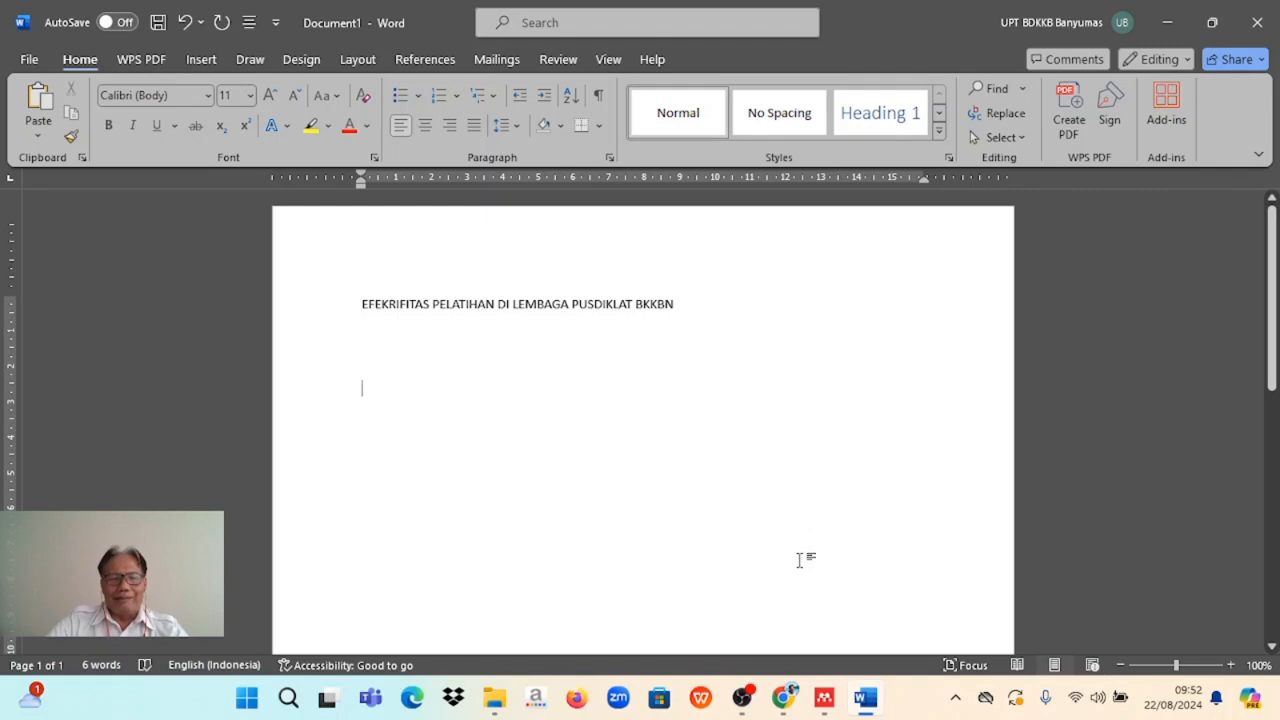
Switch to File Explorer and open the PDF "Evaluasi efektifitas daring latsar" from Pengembangan Profesi WI > Bahan Jurnal Utama > Jurnal terdahulu
left_click(493, 698)
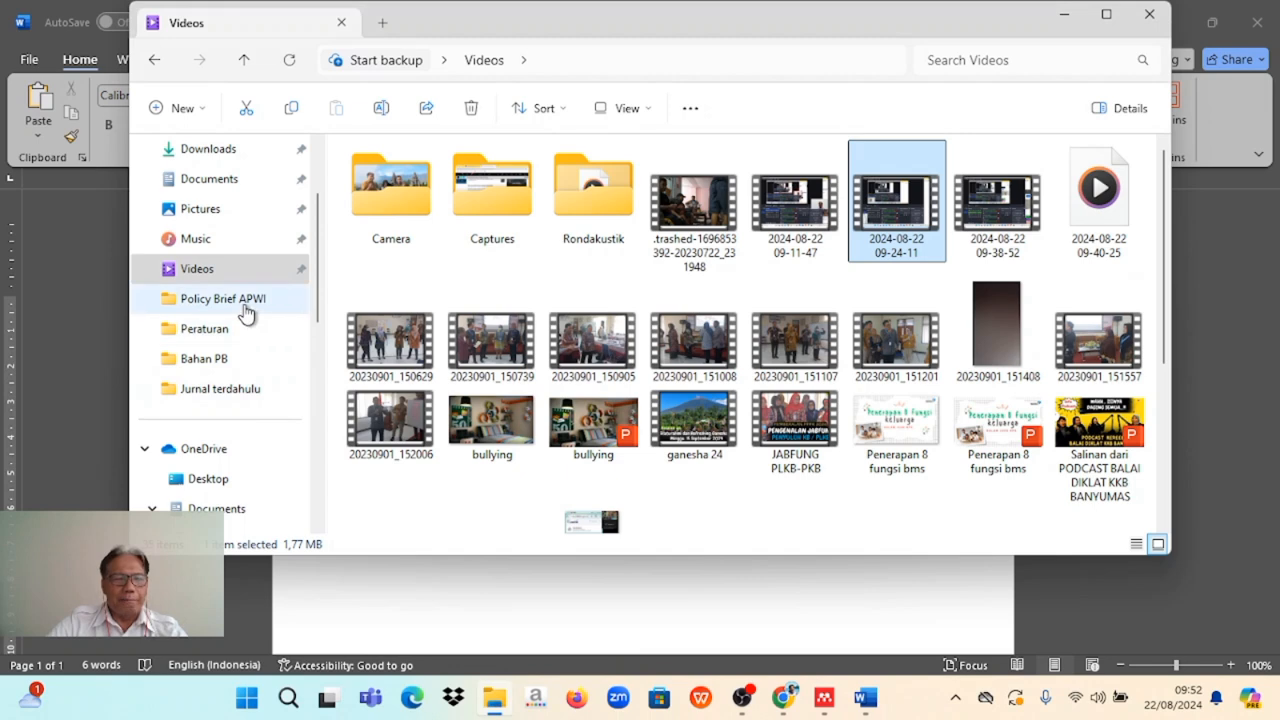
left_click(247, 313)
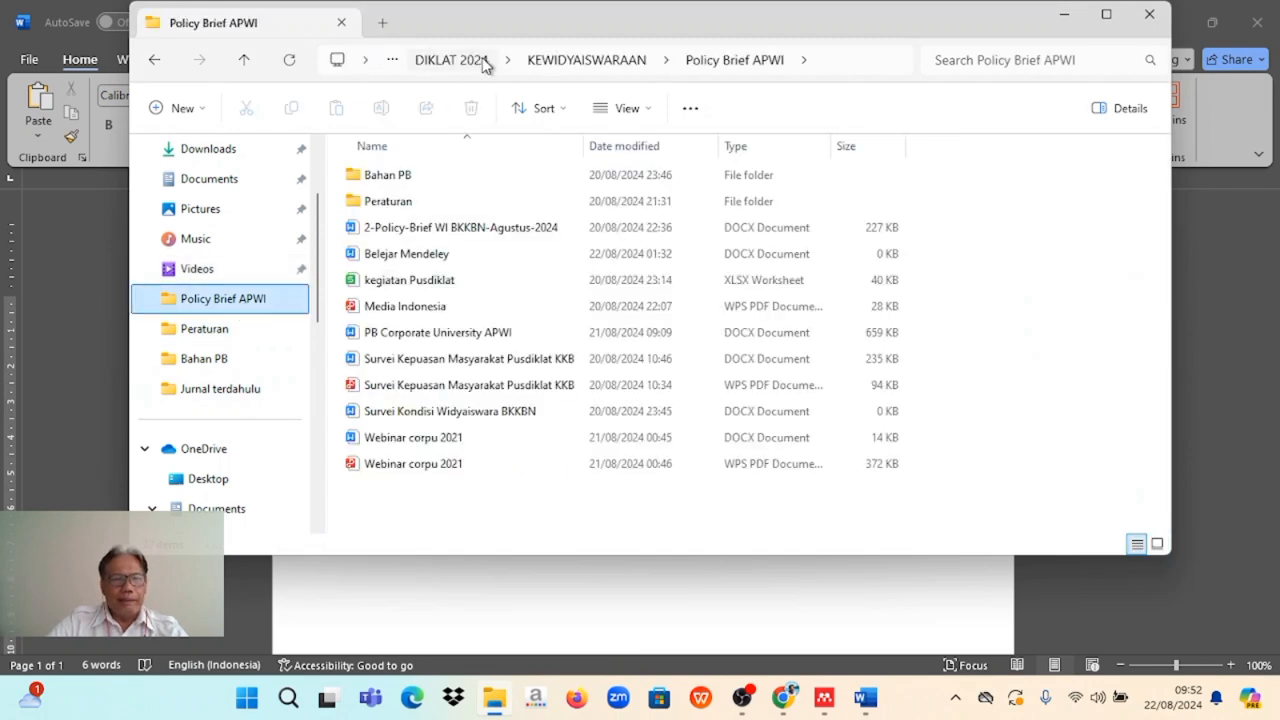
left_click(550, 62)
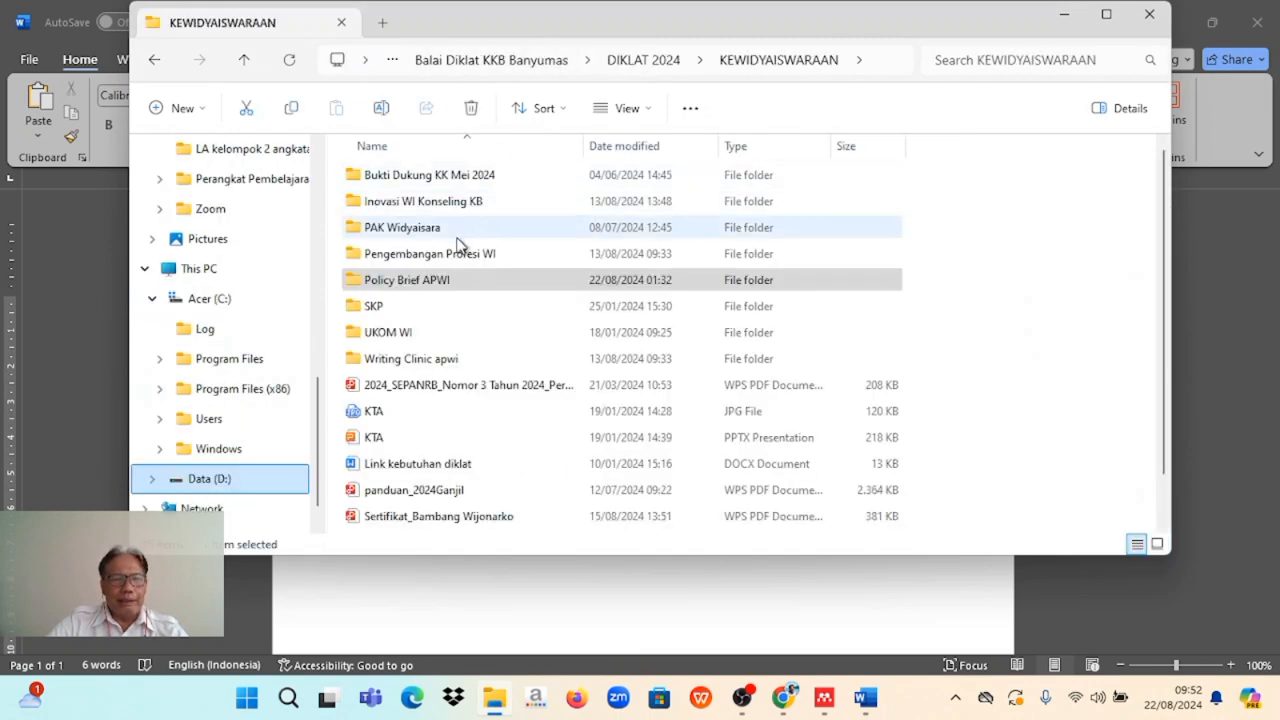
double_click(452, 258)
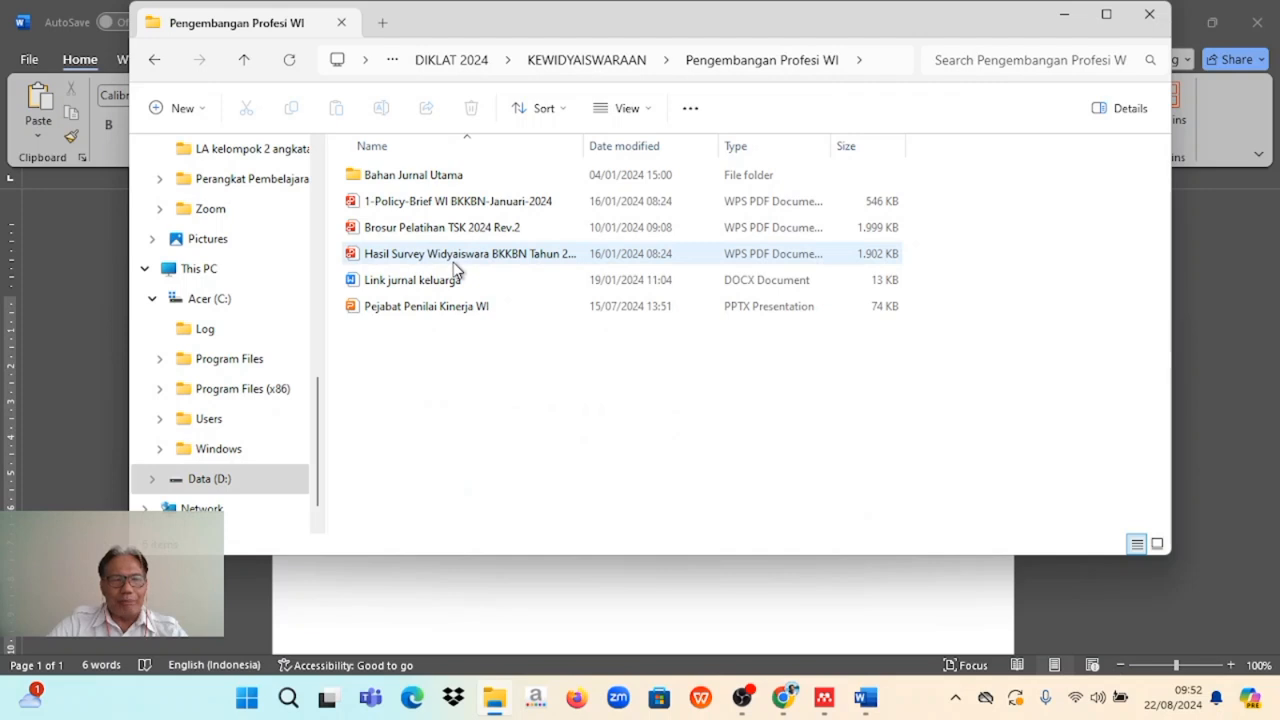
double_click(453, 176)
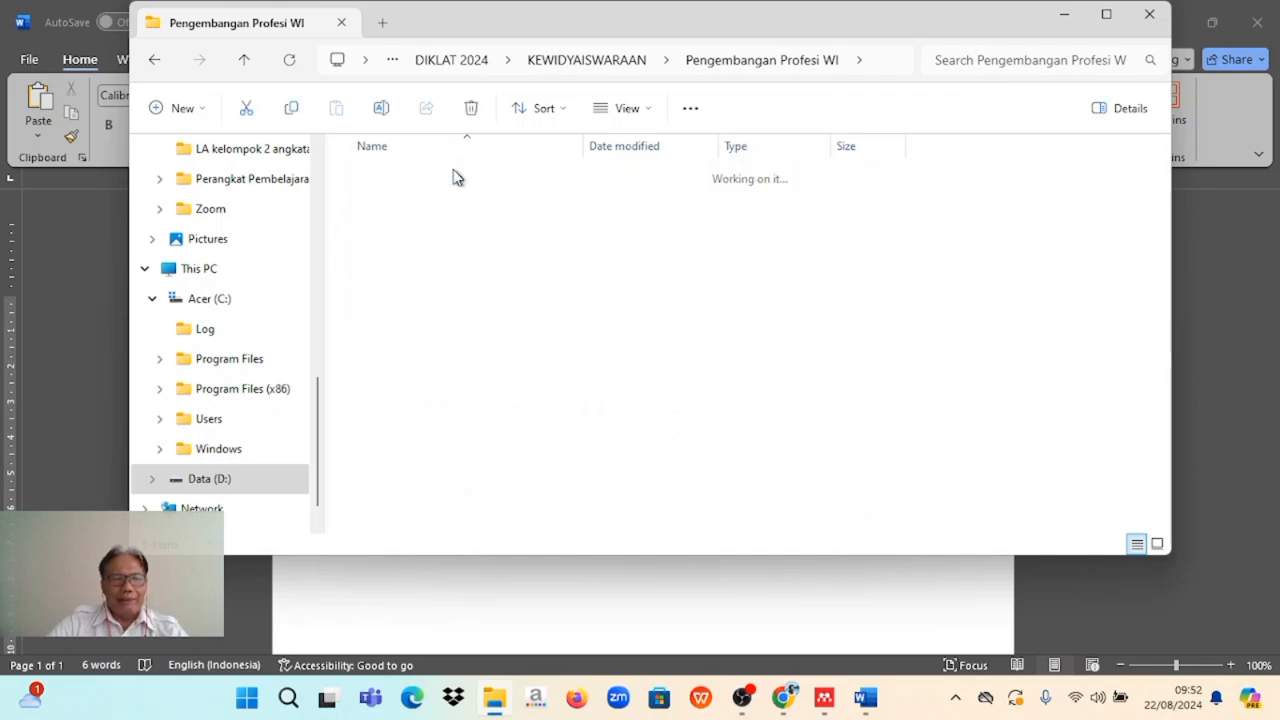
double_click(453, 176)
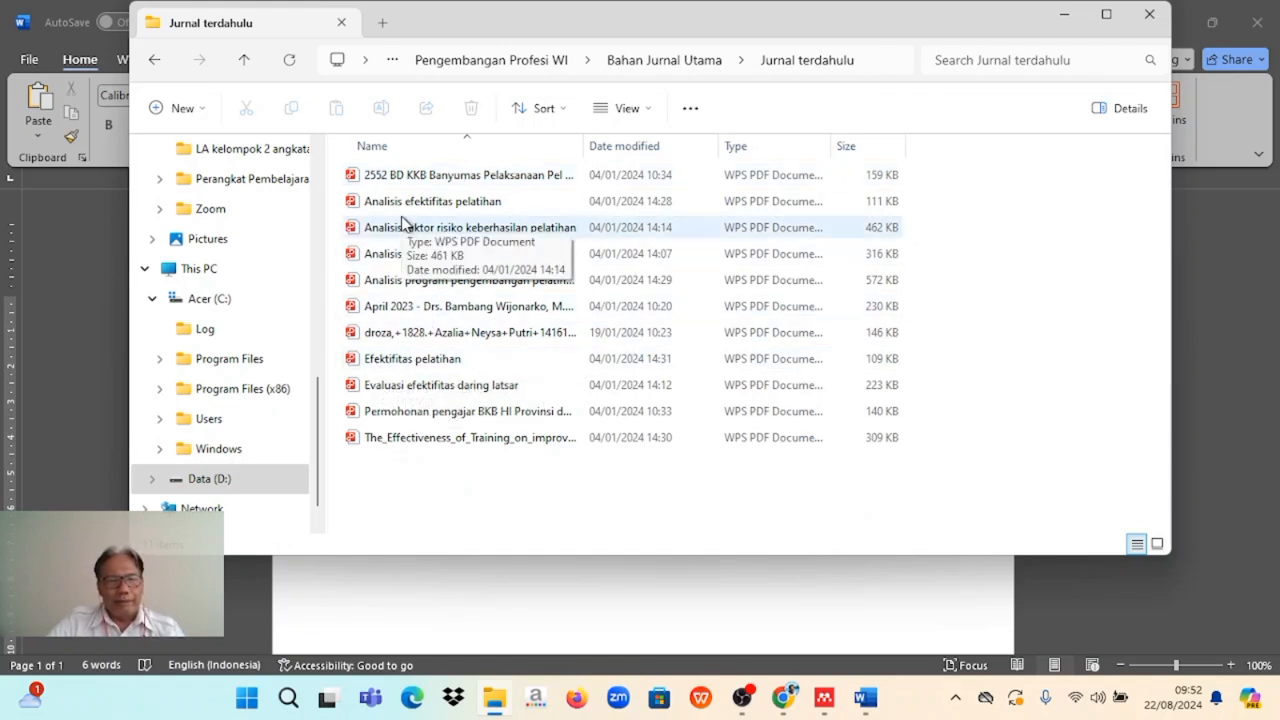
left_click(413, 390)
double_click(413, 390)
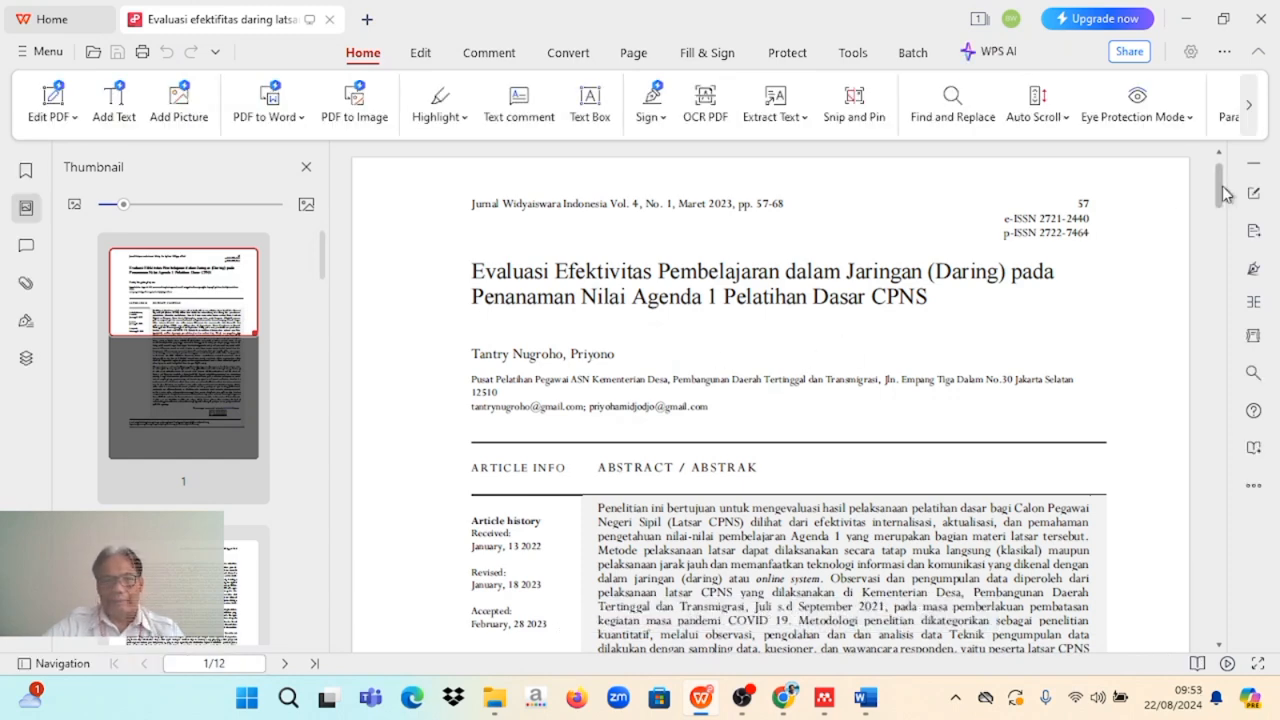
Copy the first sentence of the PDF's "Pendahuluan" section and paste it into the Word document below the heading
left_click_drag(1226, 193, 1216, 229)
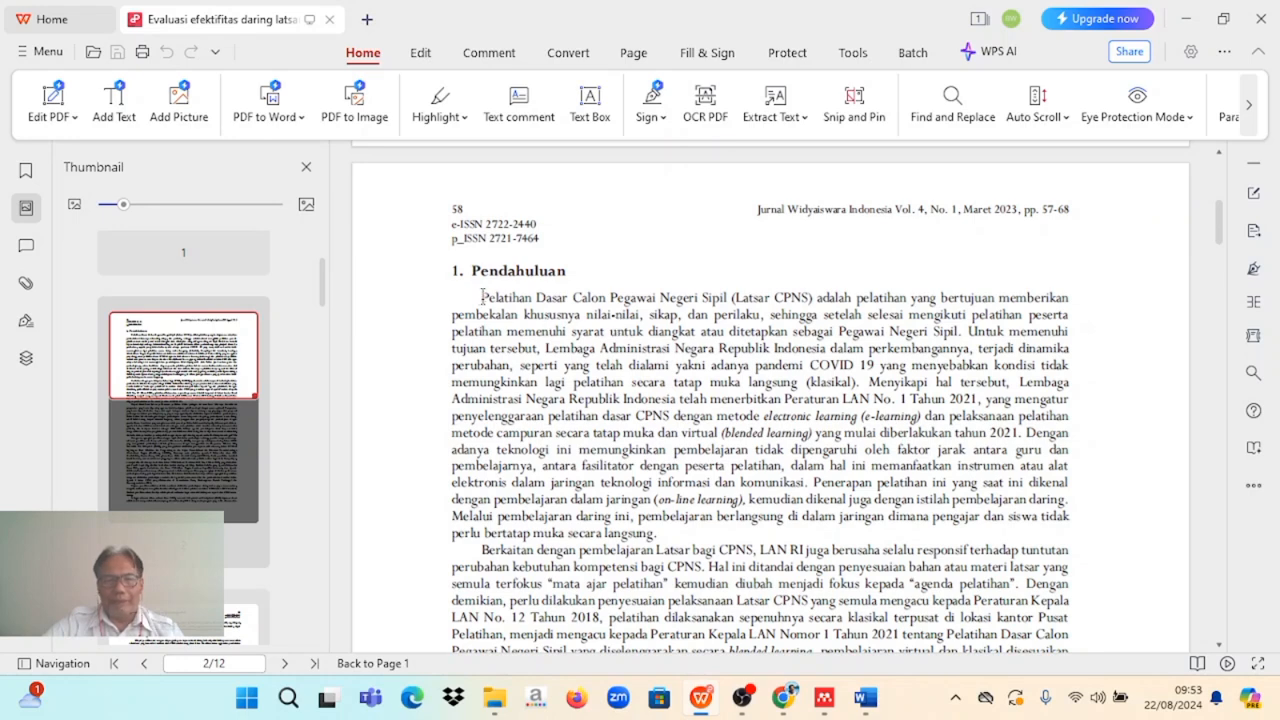
left_click_drag(480, 297, 965, 343)
key("ctrl+c")
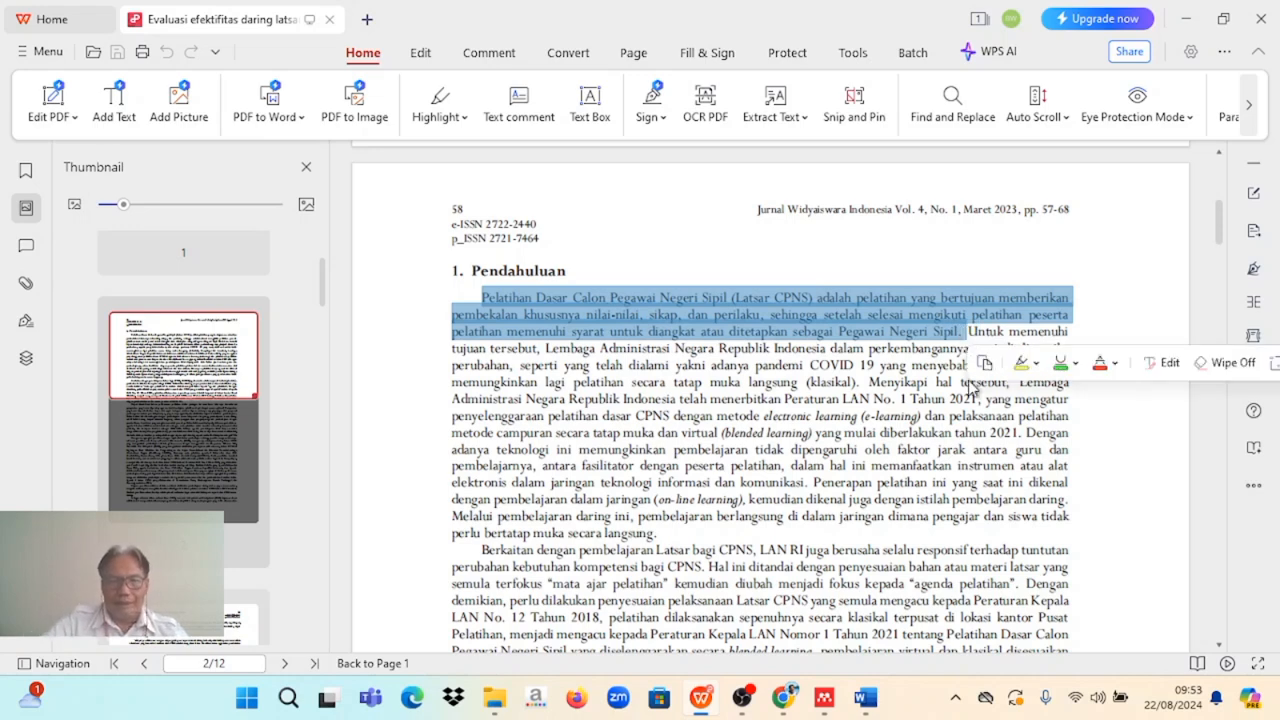
mouse_move(866, 695)
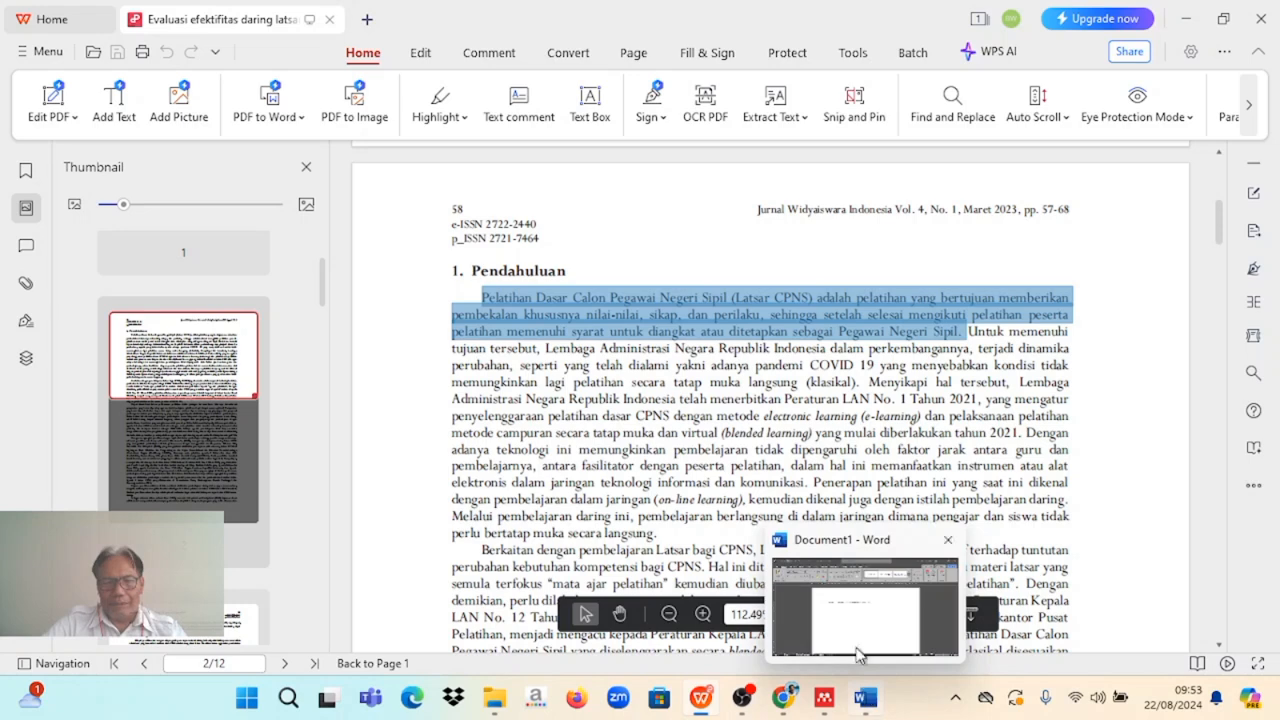
left_click(851, 615)
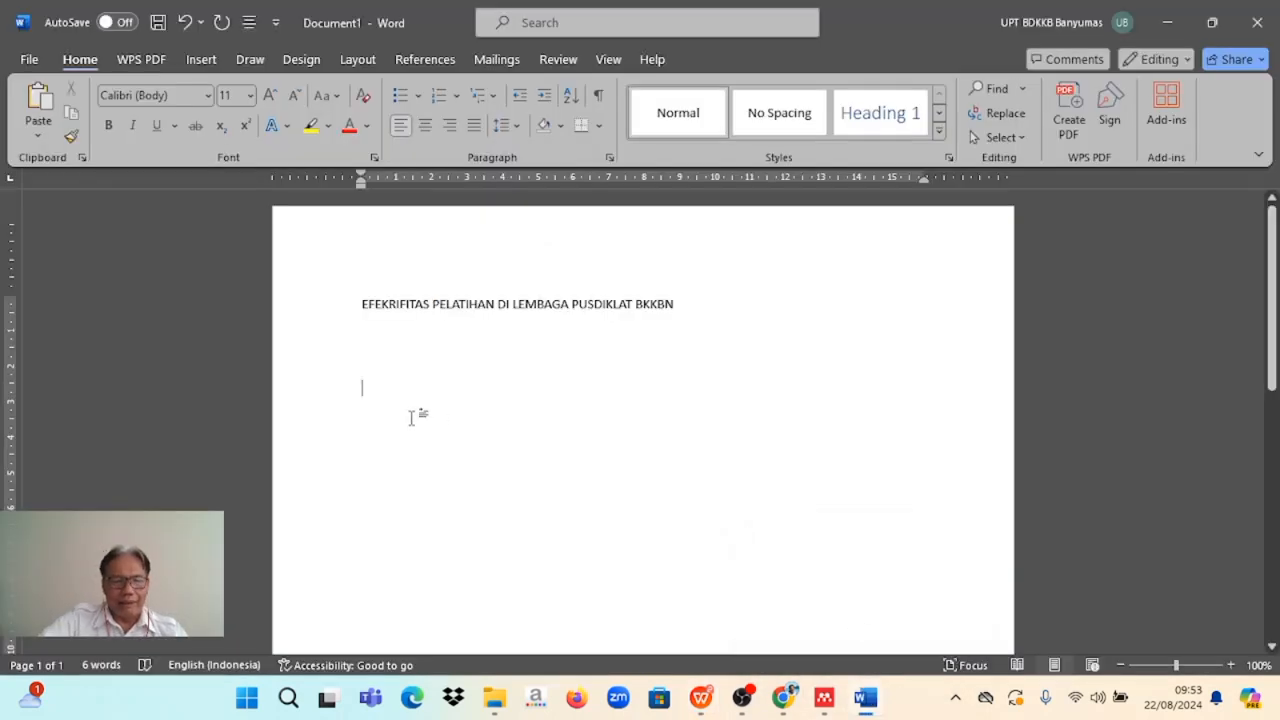
key("ctrl+v")
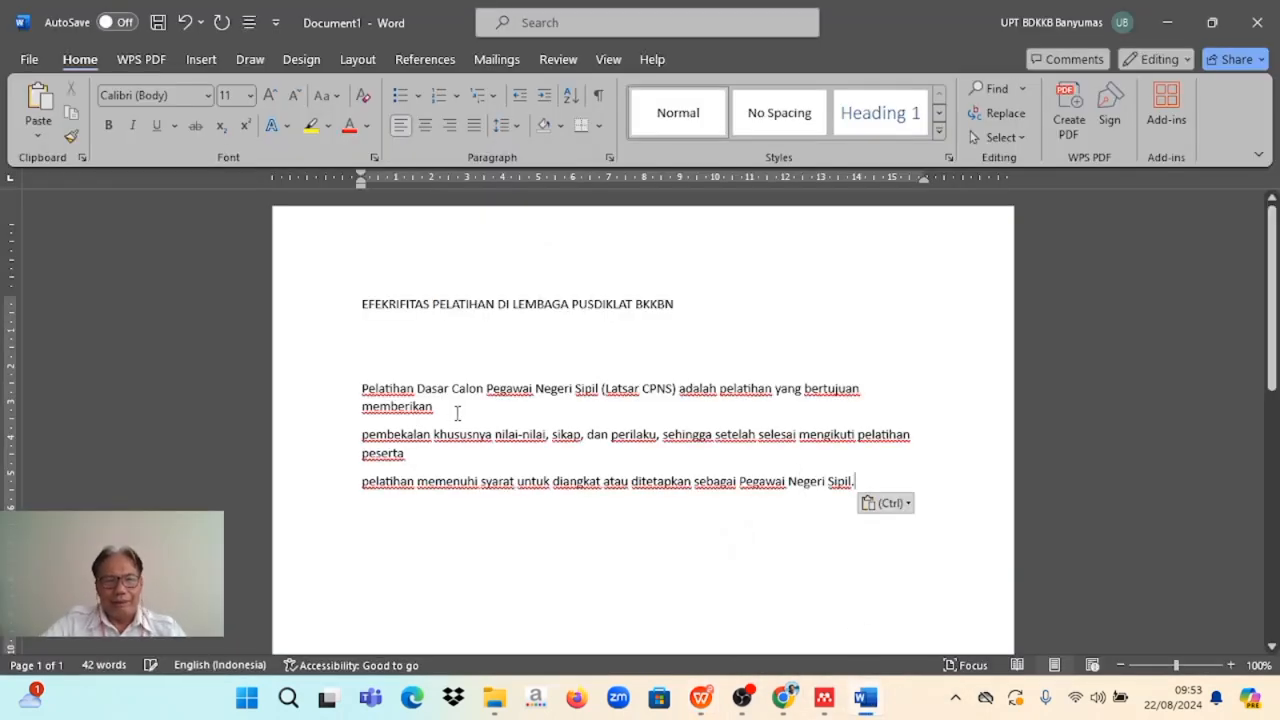
Remove the paragraph breaks after "memberikan" and "peserta" so the pasted sentence forms one continuous paragraph
left_click(455, 410)
key("Delete")
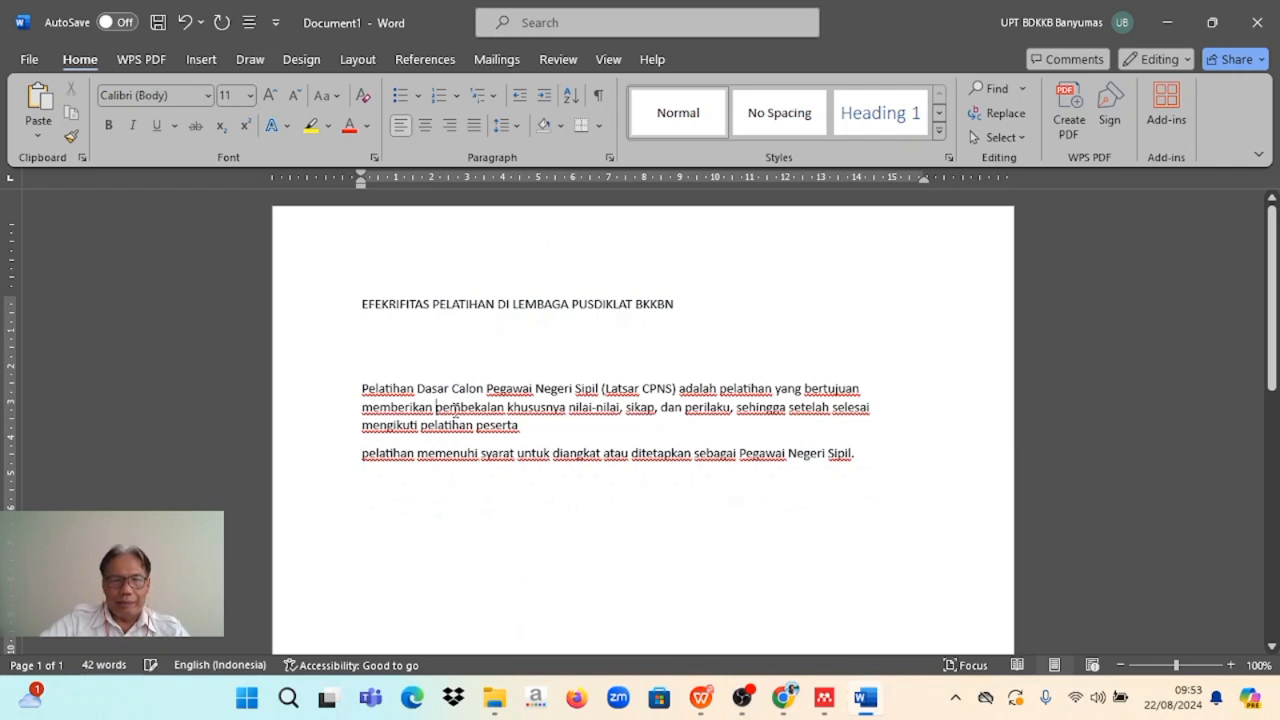
left_click(527, 429)
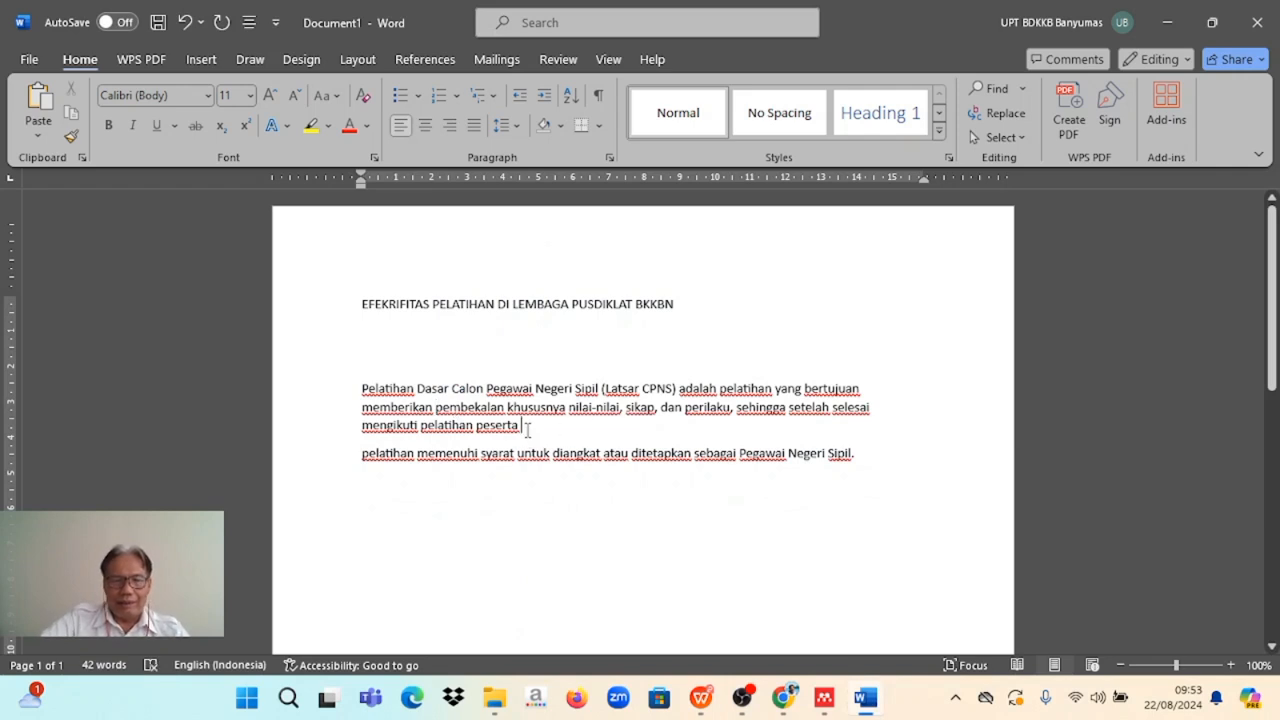
key("Delete")
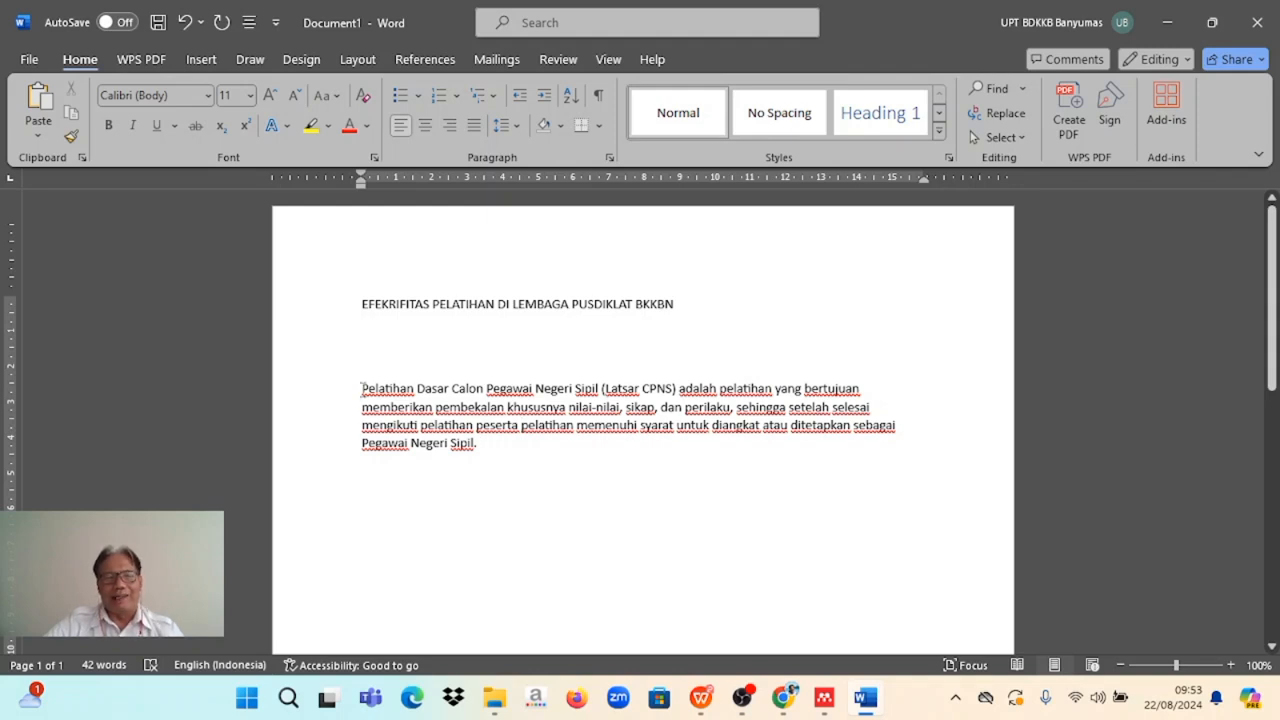
Insert a Mendeley citation of "Evaluasi Efektivitas Pembelajaran dalam Jaringan (Daring) pada Penanaman Nilai Agenda 1 Pelatihan Dasar CPNS" at the end of the pasted sentence
left_click(487, 449)
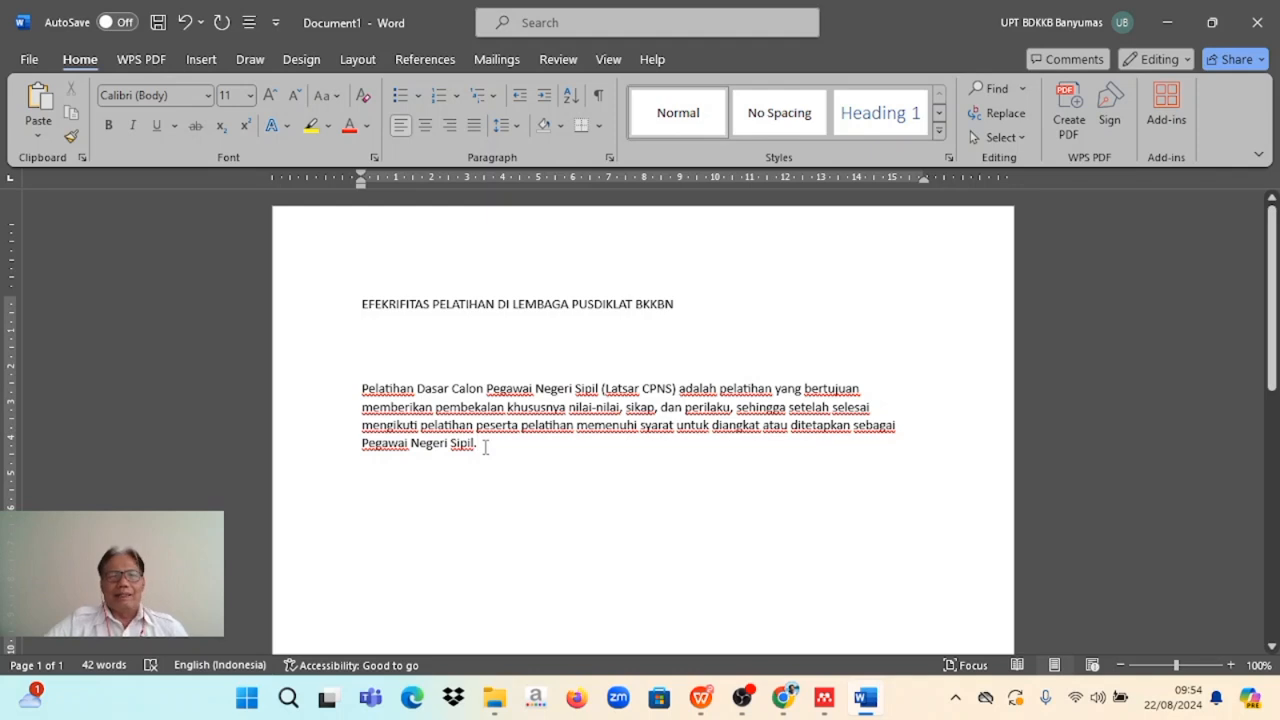
left_click(422, 60)
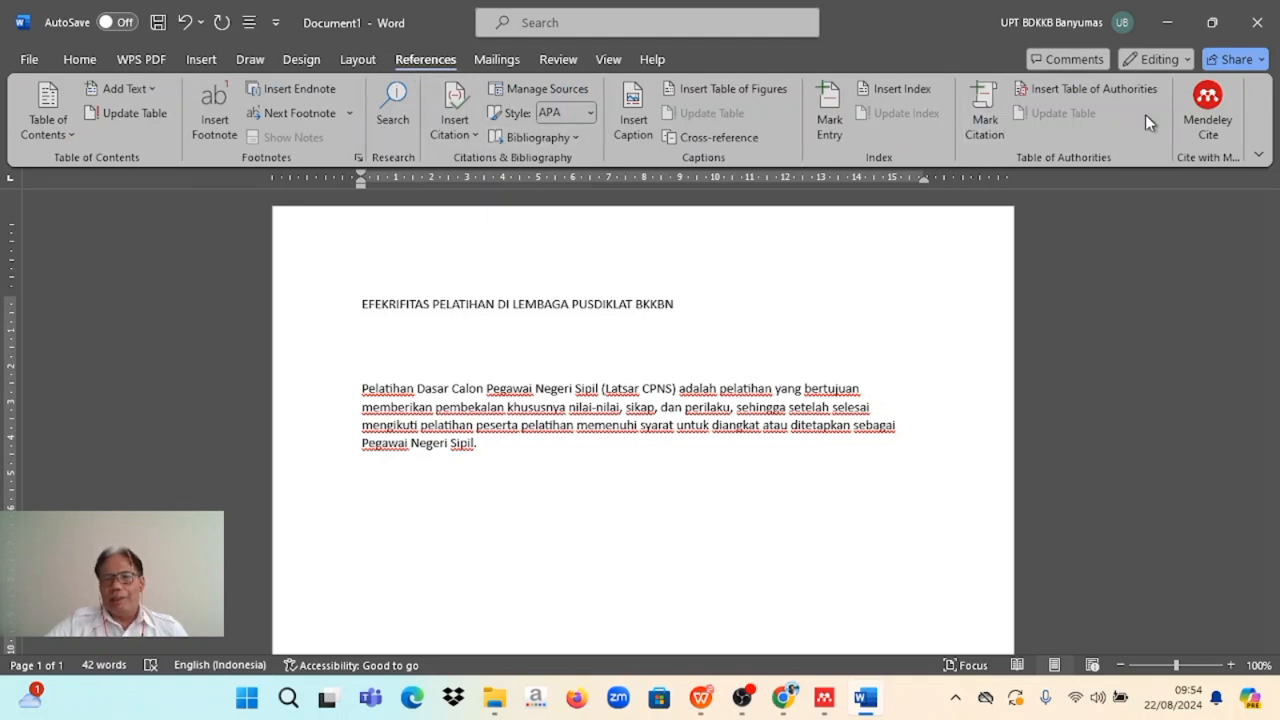
left_click(1208, 120)
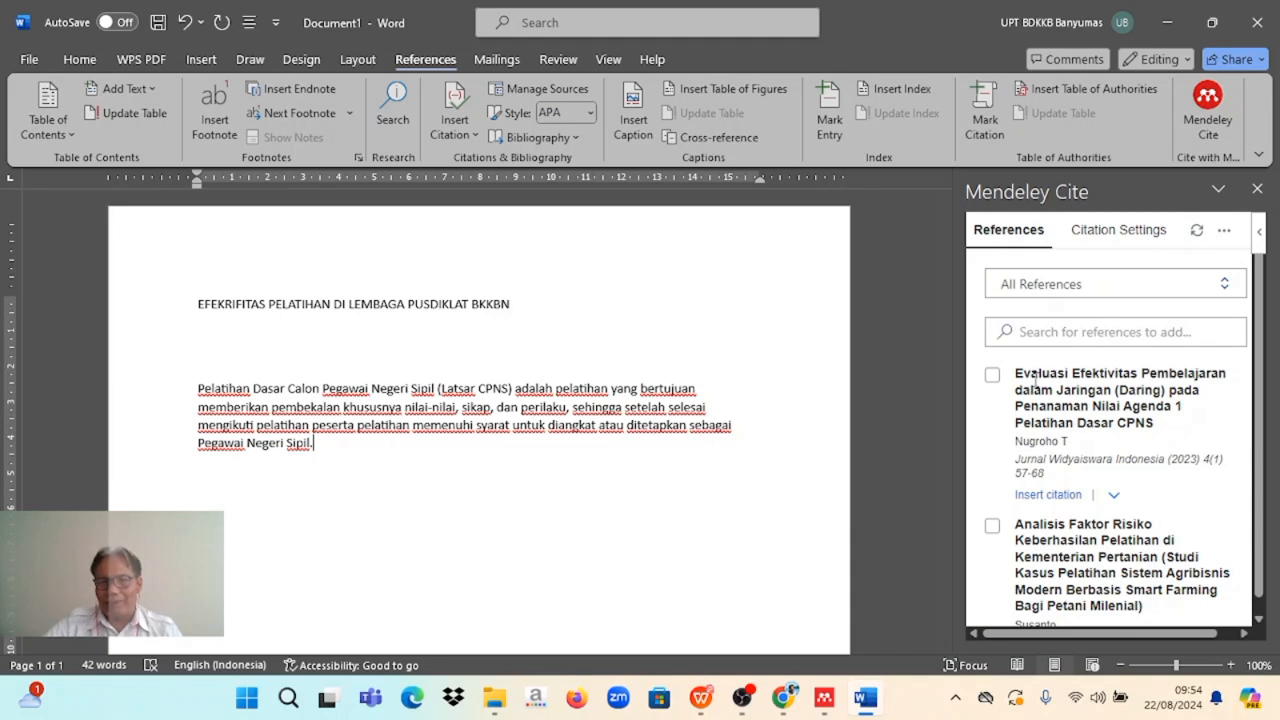
left_click(994, 378)
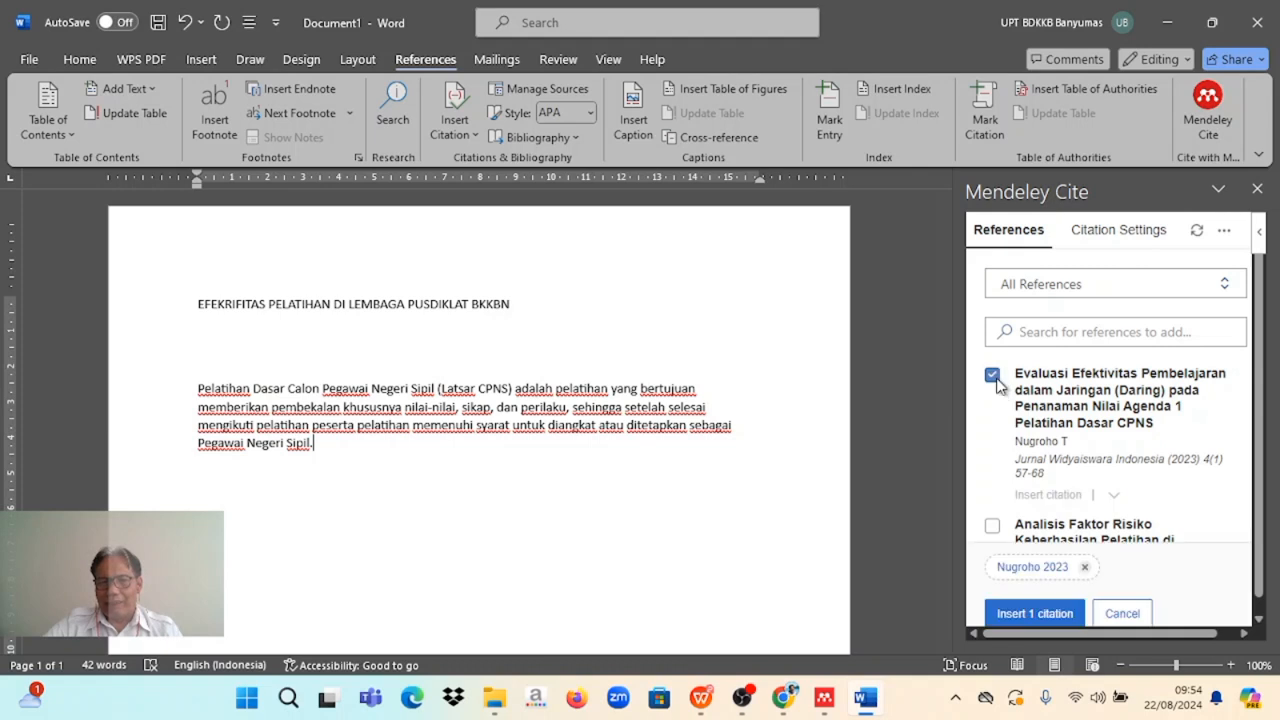
left_click(1052, 614)
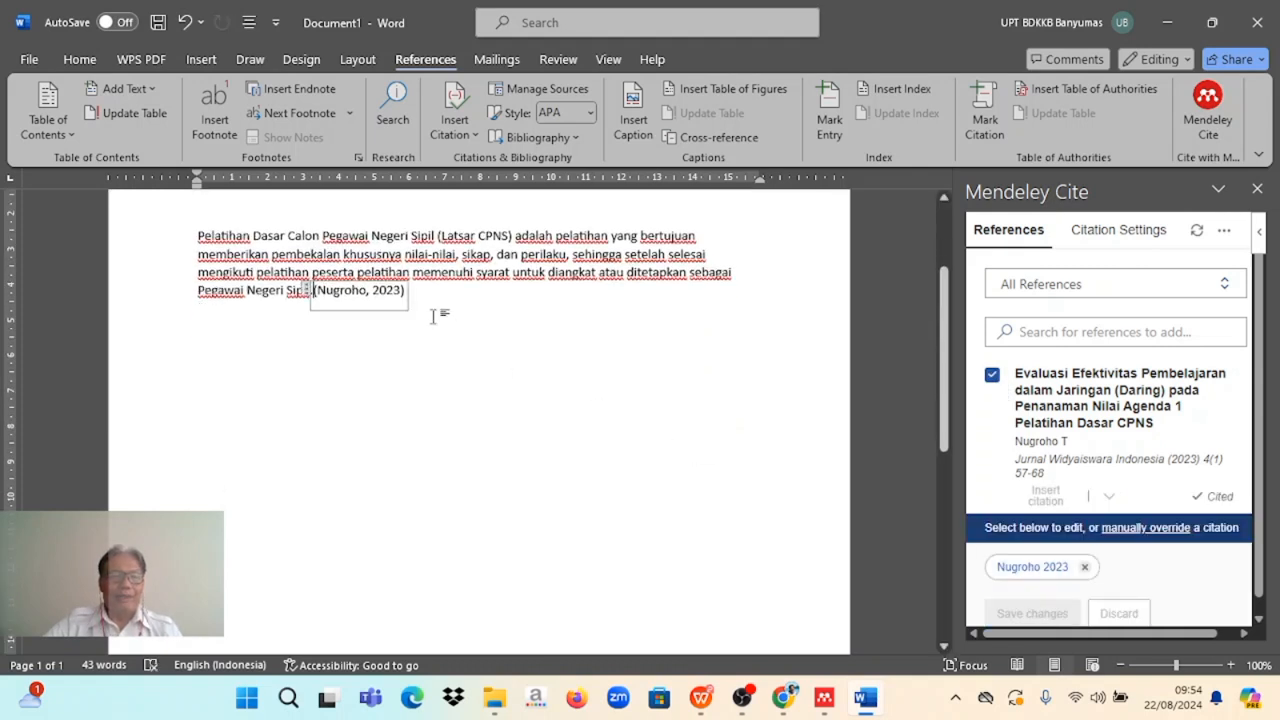
Continue the paragraph after the citation with "Kemudian menurut lembaga aadministrasi negara, pelatihan merupakan aktifitras peningkatan kompetensi pegawai."
left_click(433, 290)
type("Kemudian menurut ")
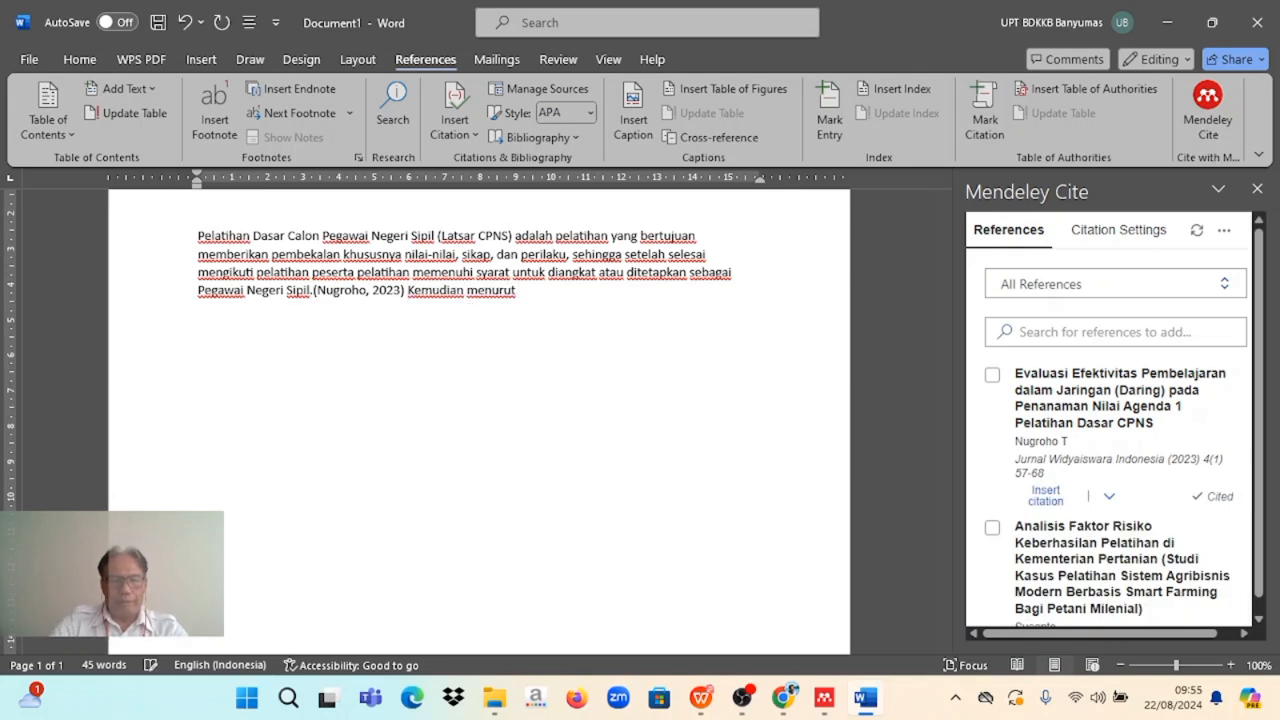
type("lembaga a")
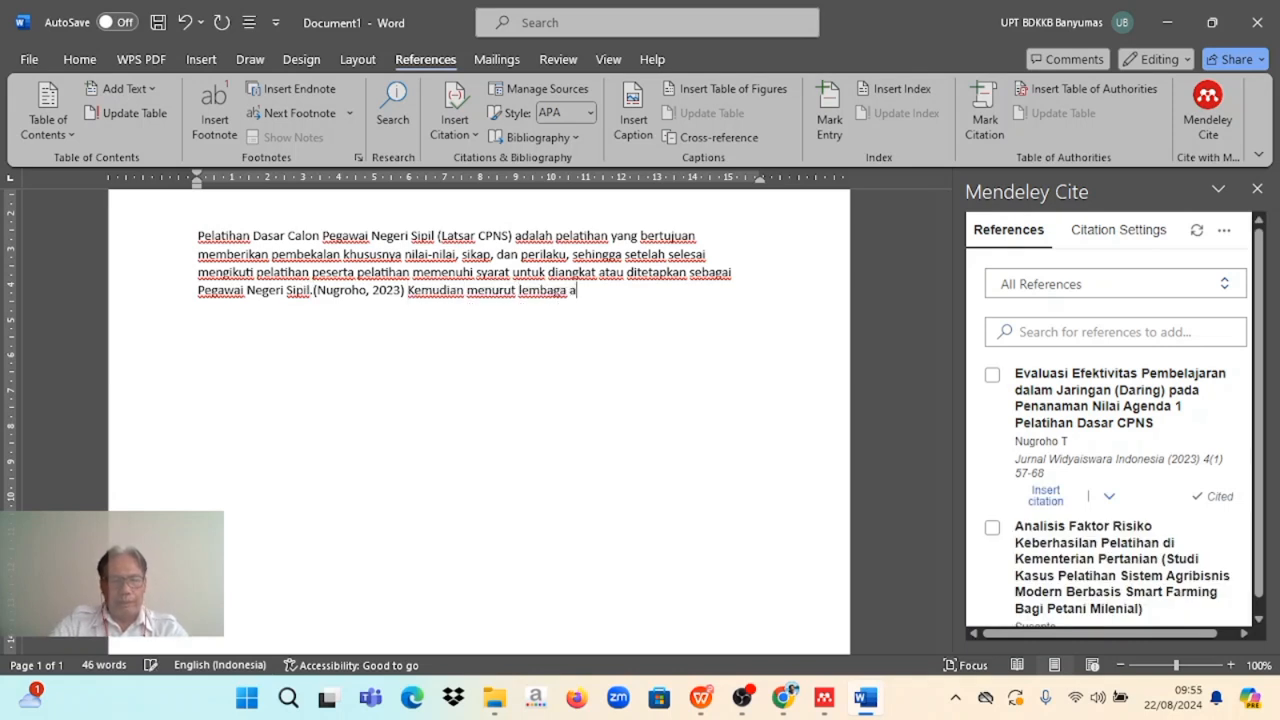
type("administrasi ")
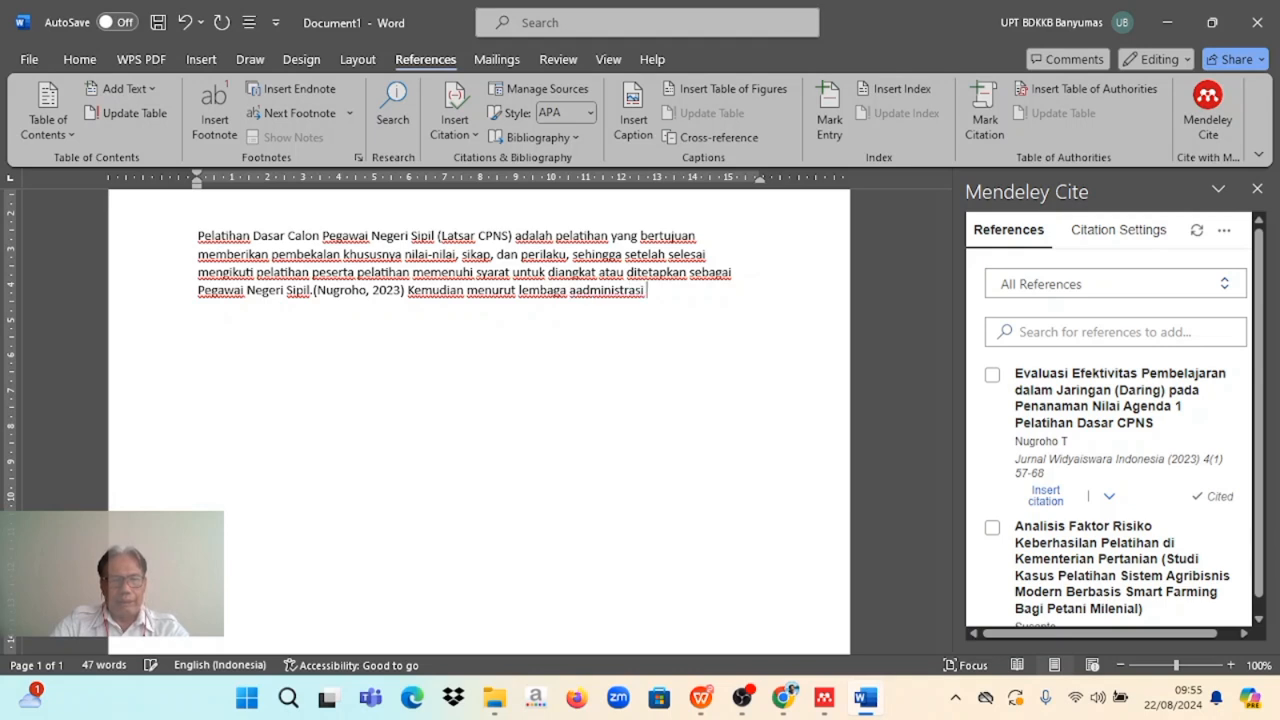
type("negara, pel")
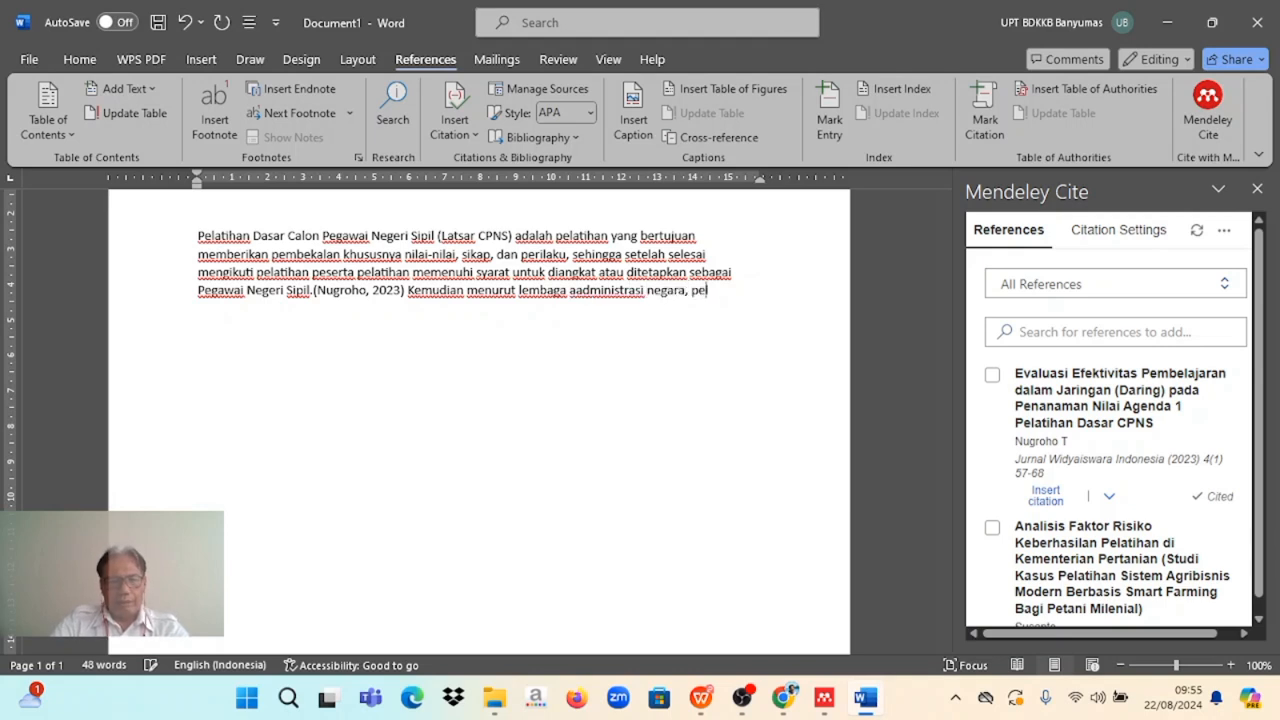
type("atihan merupa")
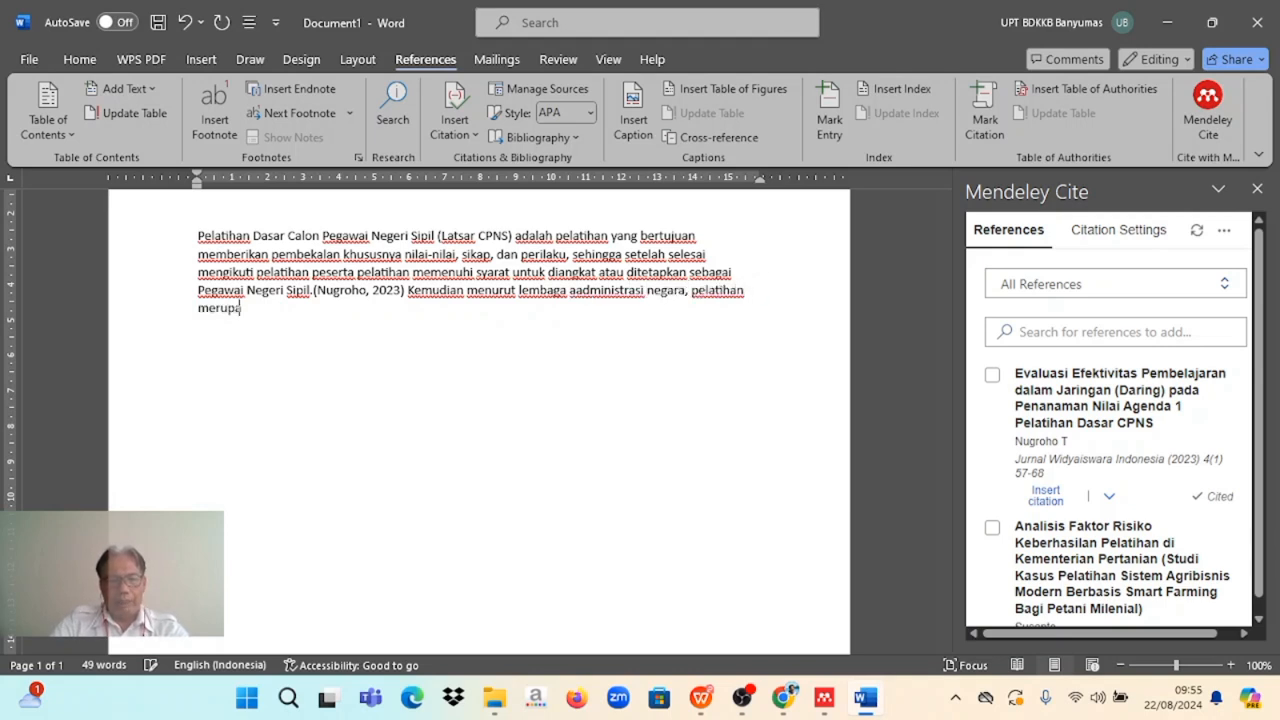
type("kan akt")
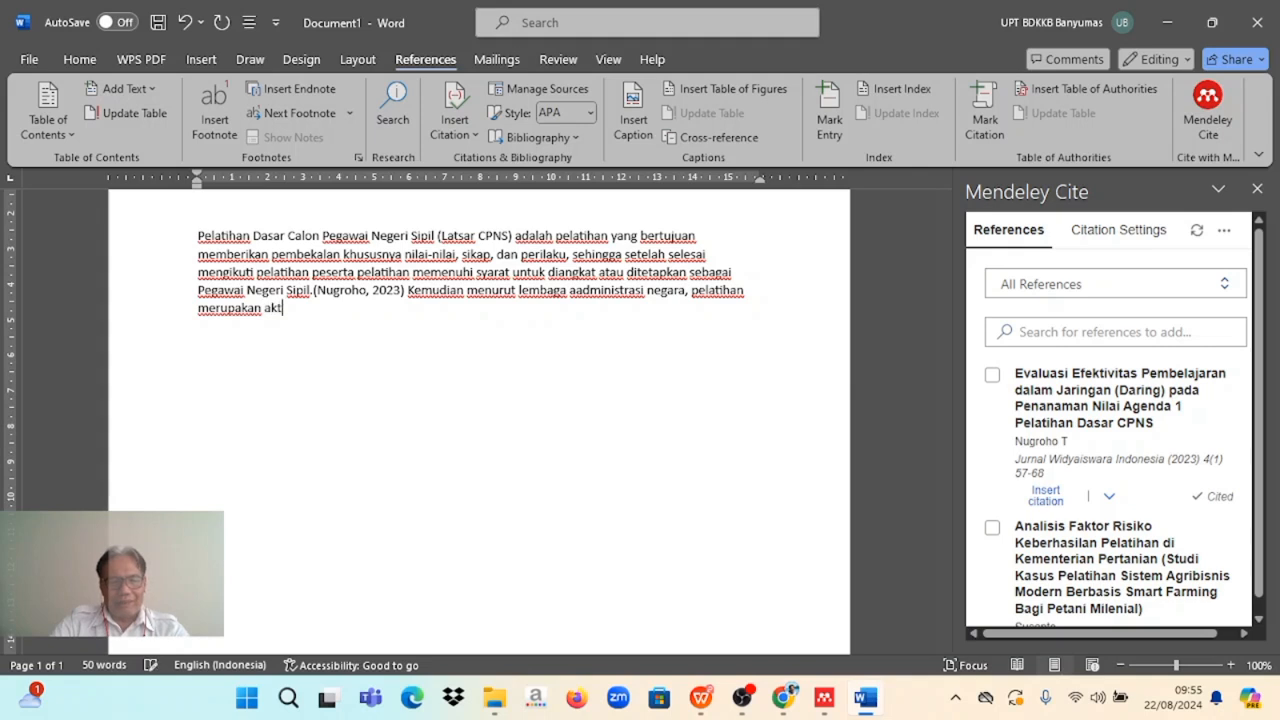
type("ifitras penin")
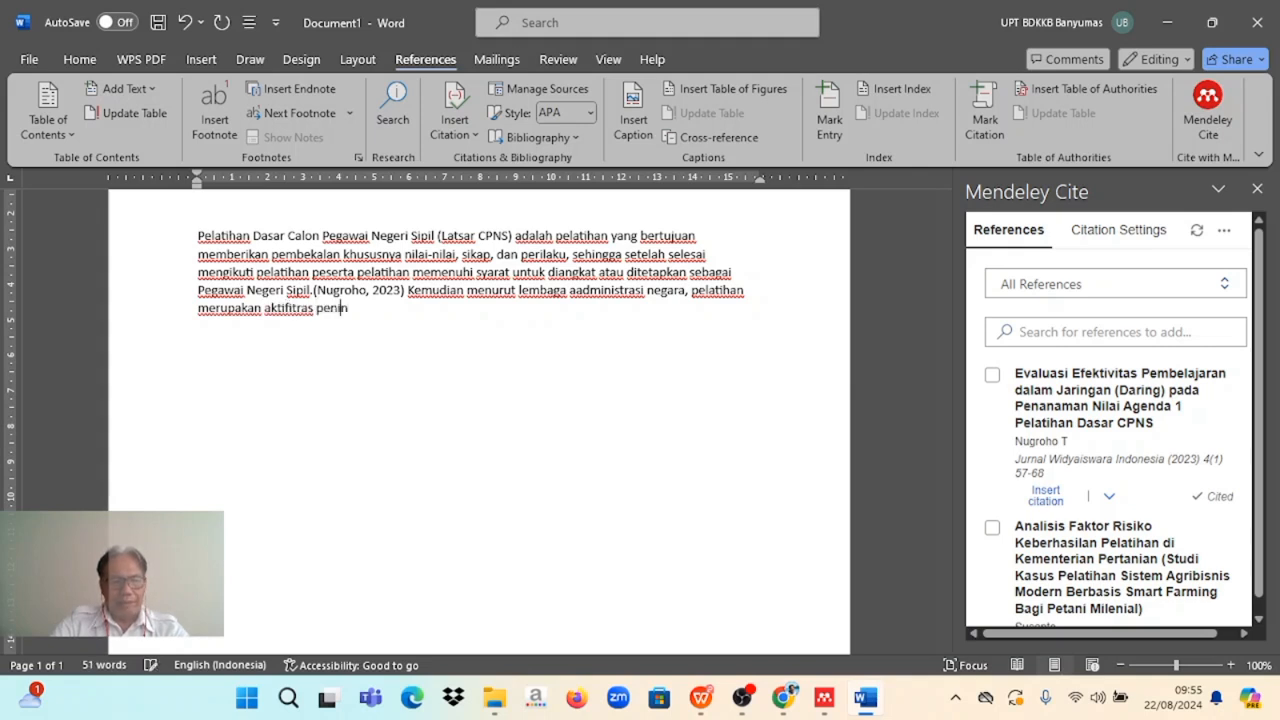
type("gkatan kompet")
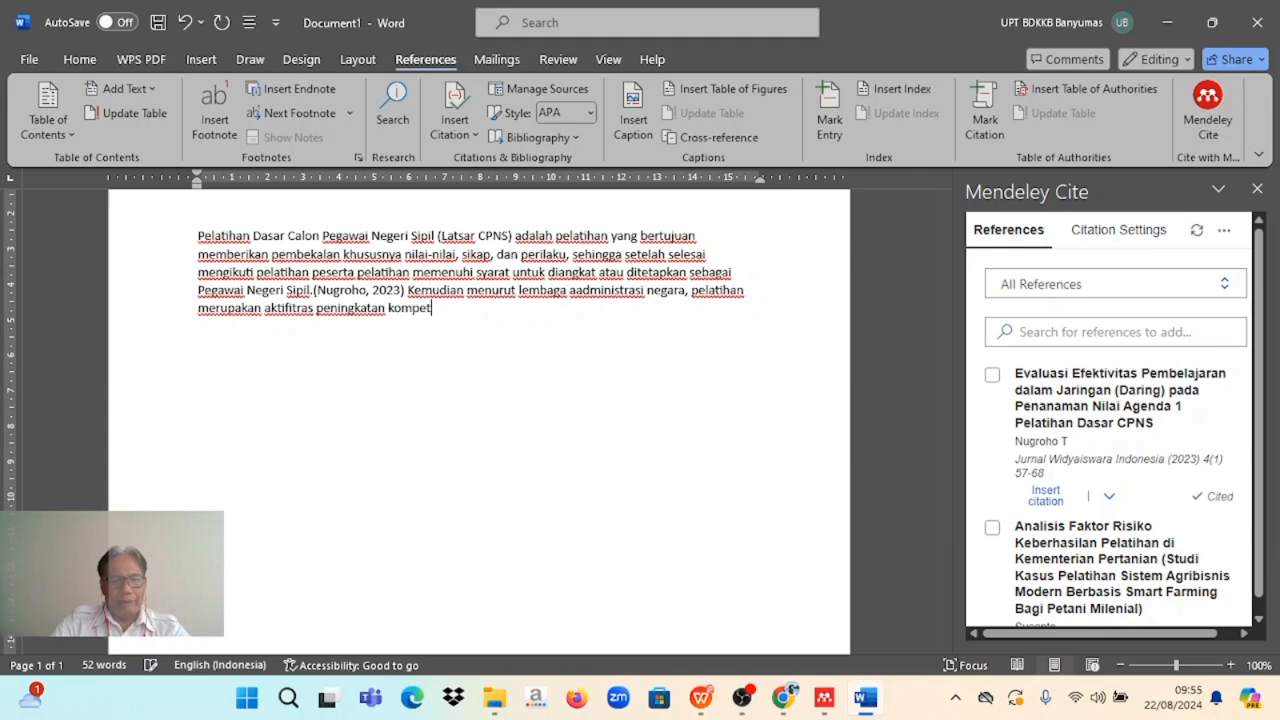
type("ensi pegawai.")
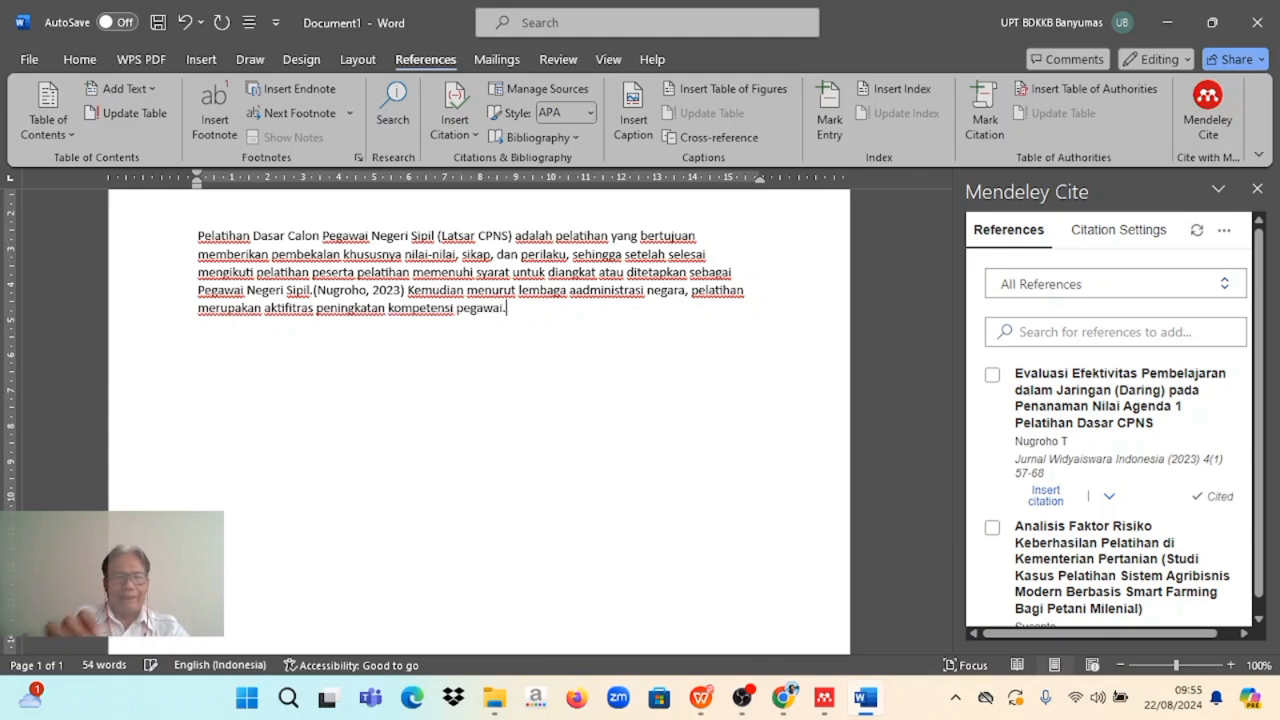
Add a period between the first citation and the sentence beginning with "Kemudian"
left_click(405, 291)
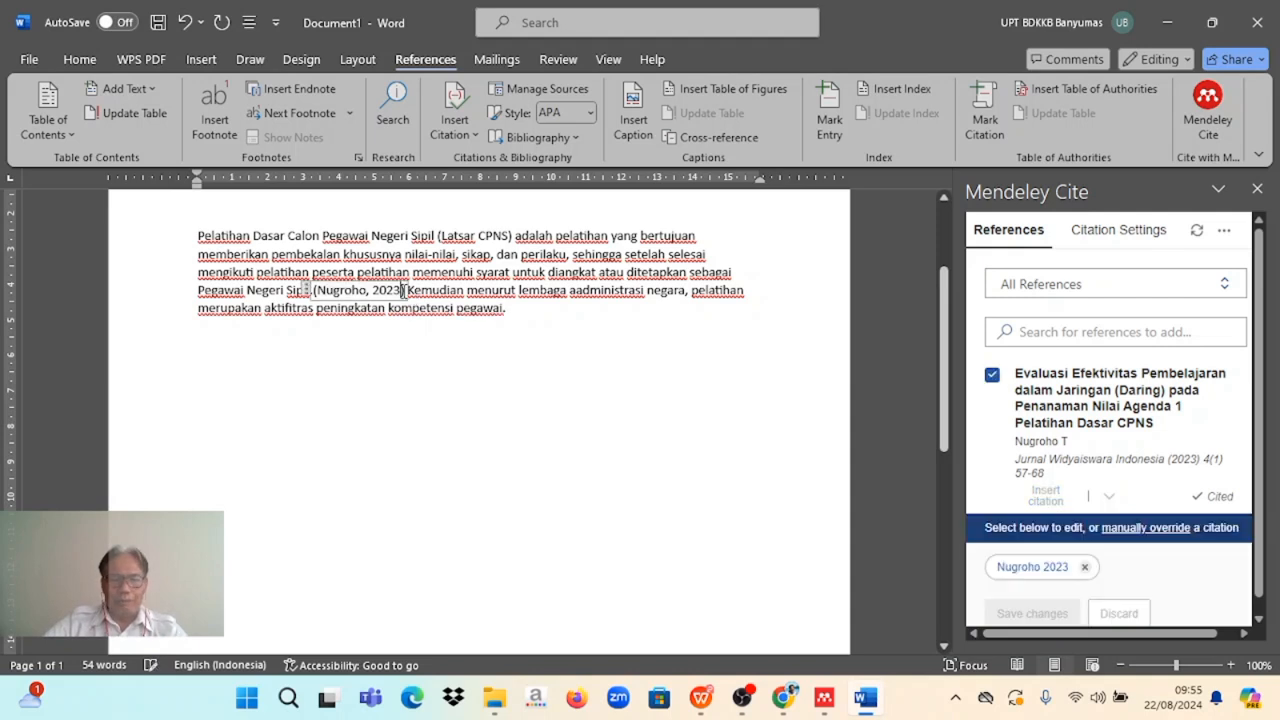
left_click(409, 290)
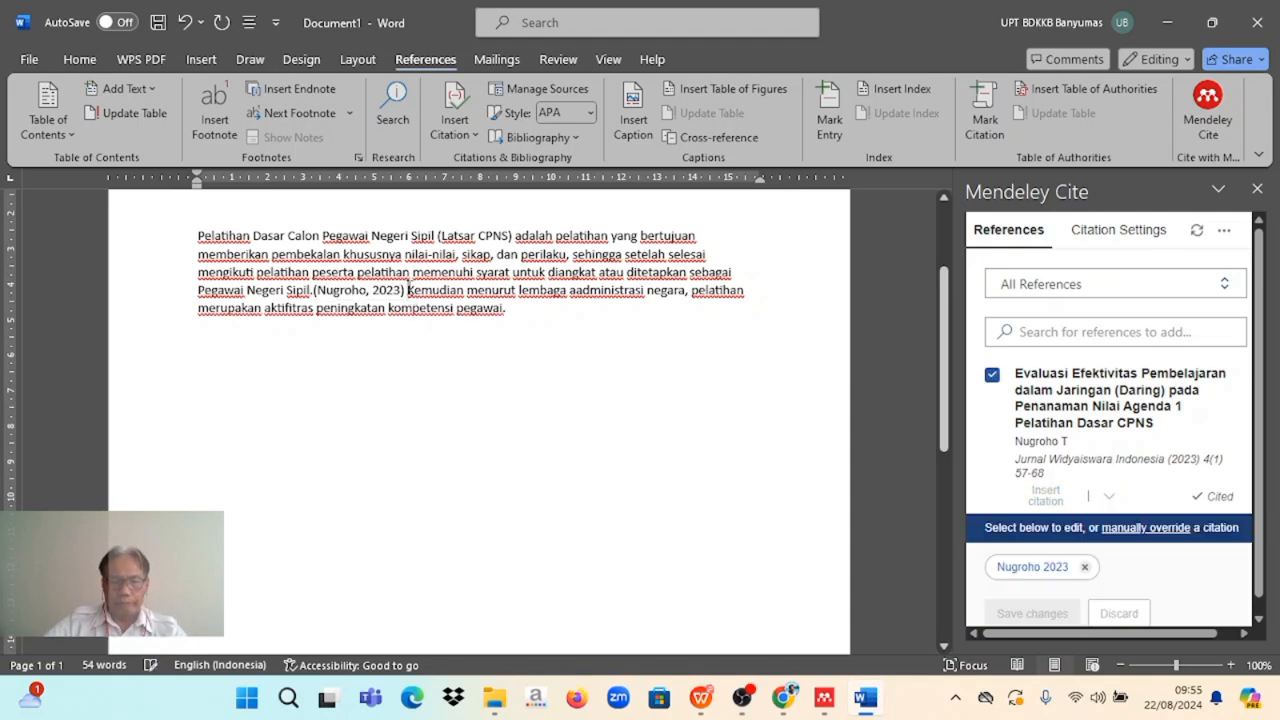
type(".")
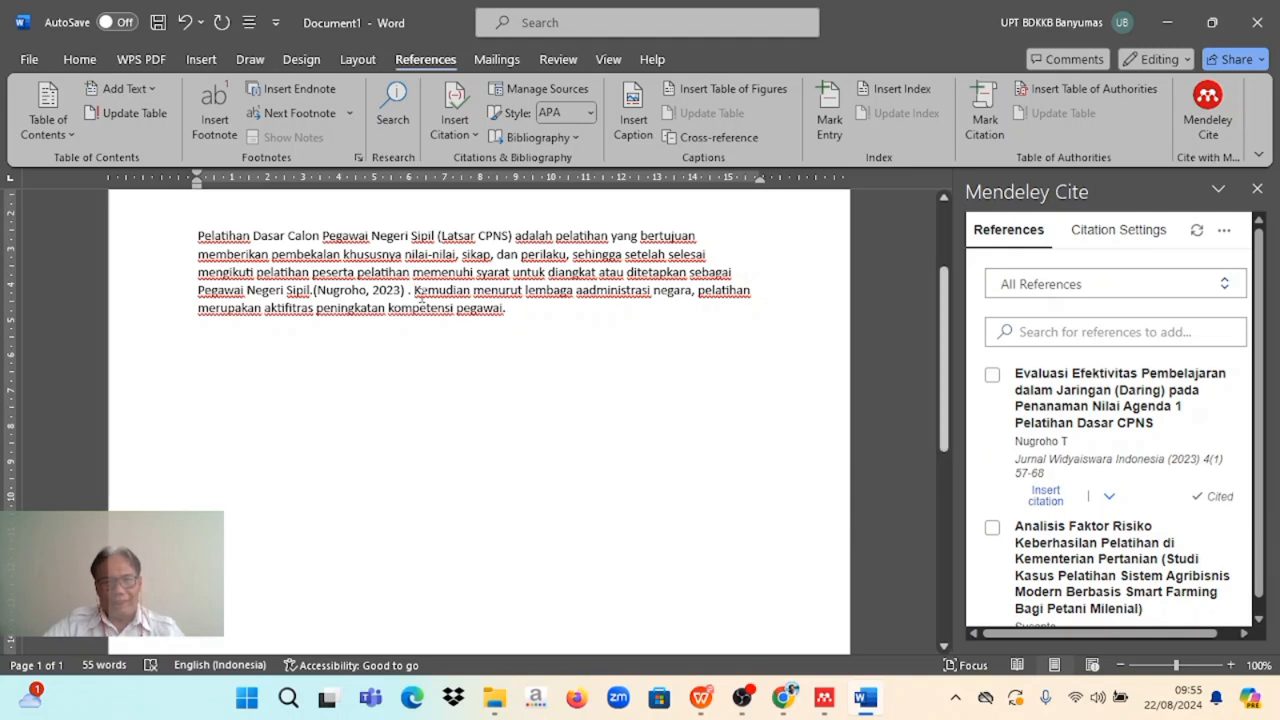
Sync the Mendeley library and replace the "Kemudian menurut" sentence with a citation of LAN RI's "Sistem Pembelajaran Pengembangan Kompetensi Secara Terintegrasi (Corporate University)"
left_click_drag(445, 296, 512, 316)
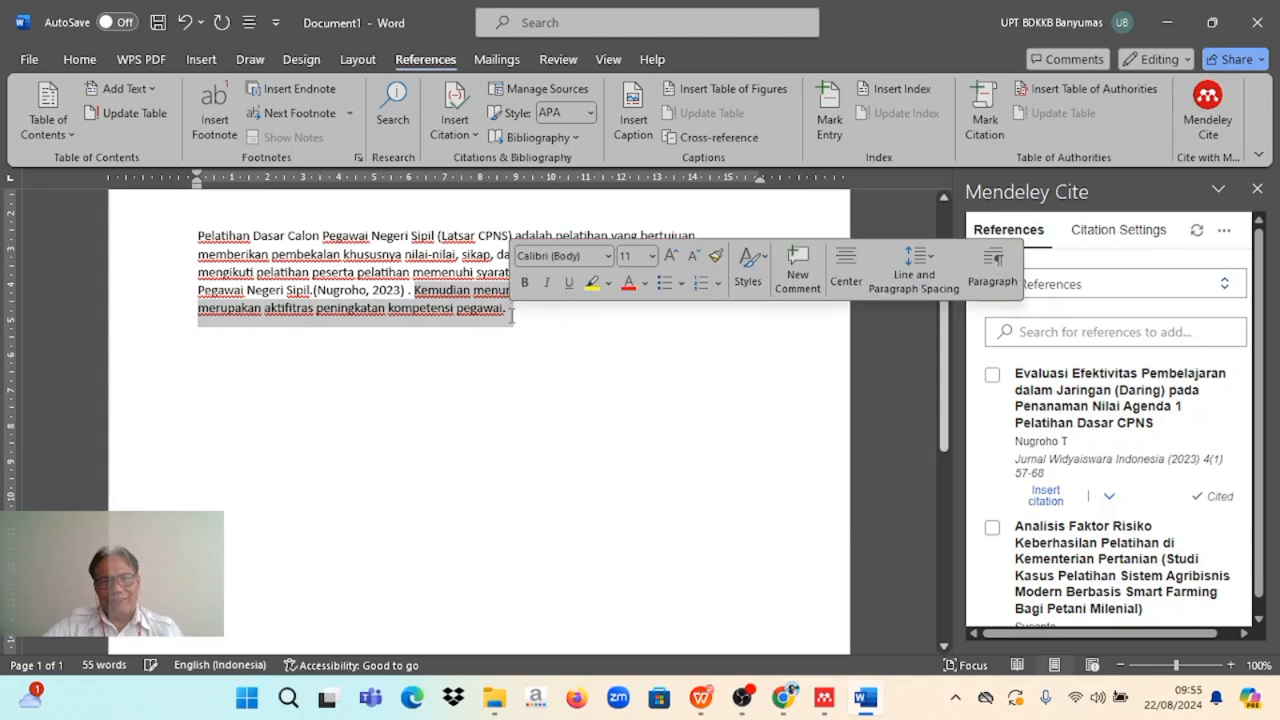
left_click(520, 319)
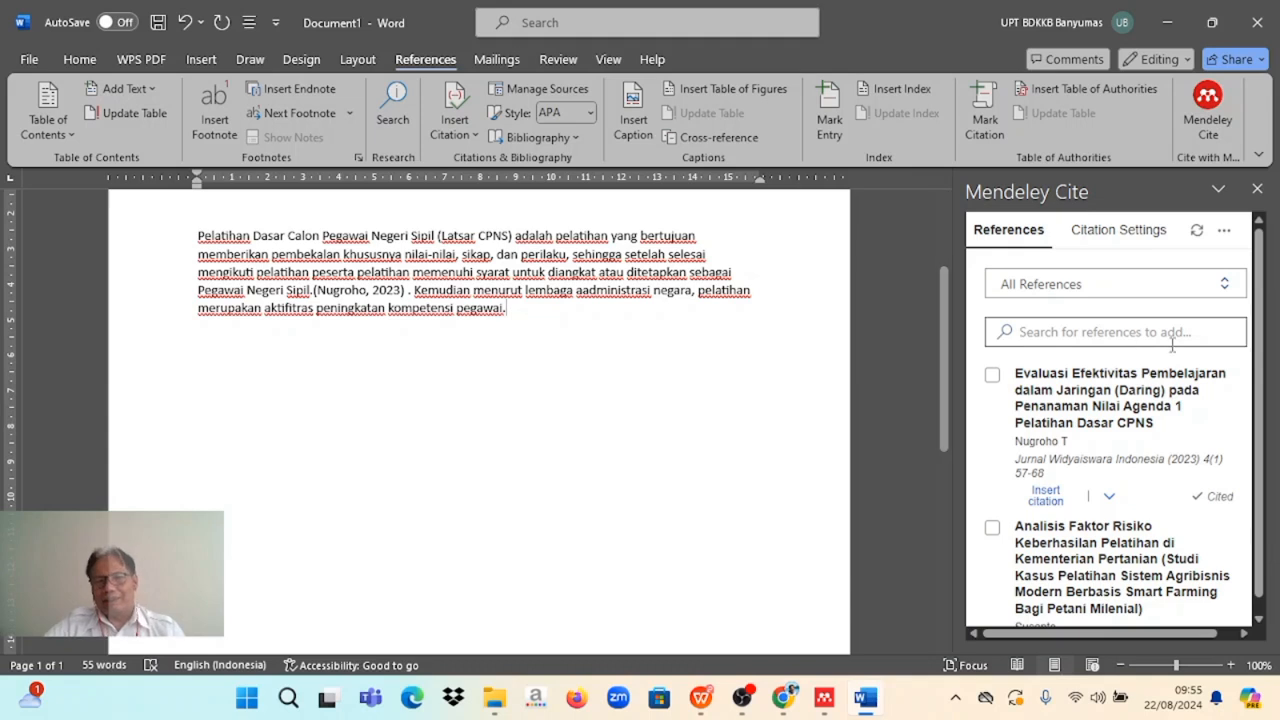
scroll(1262, 310, "down", 1)
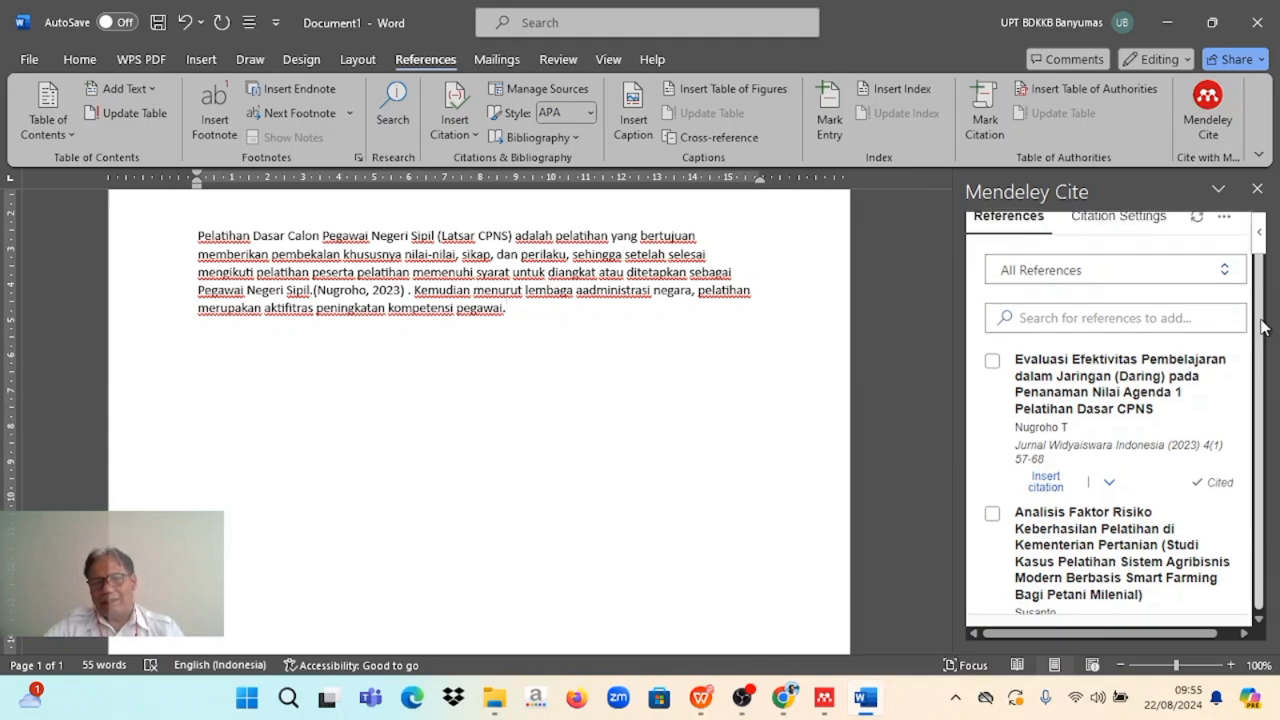
scroll(1262, 360, "up", 1)
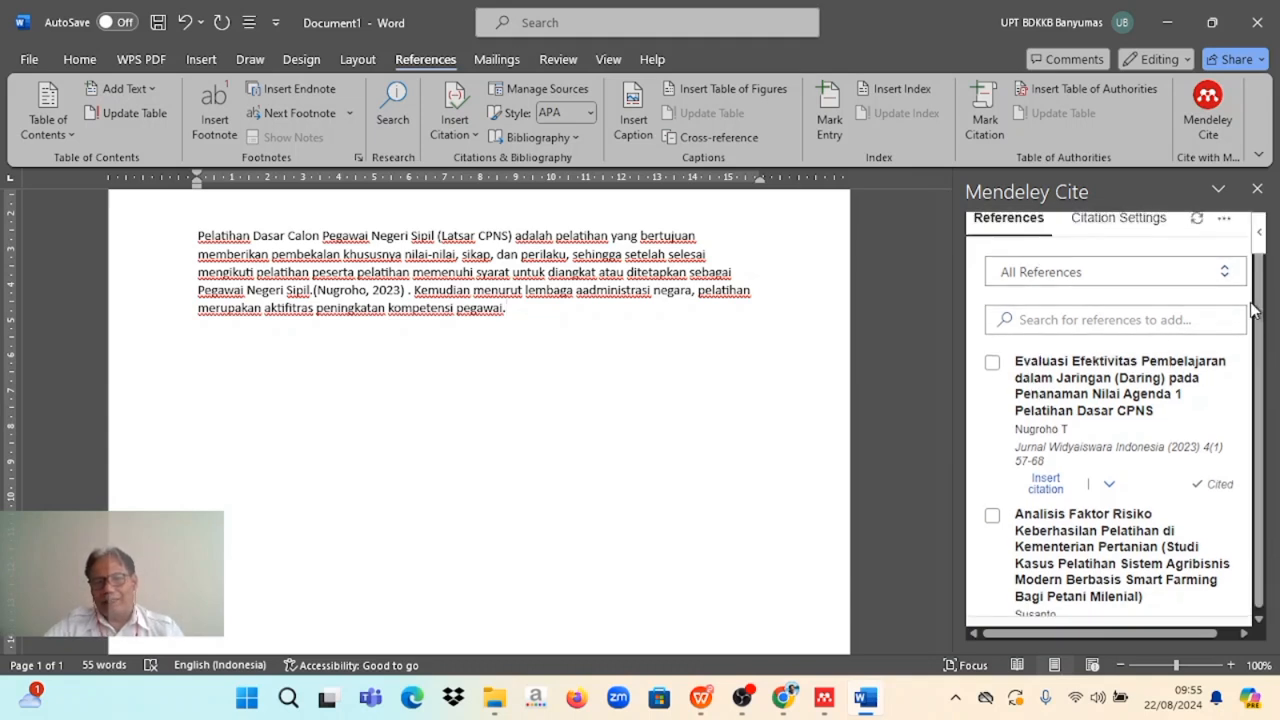
left_click(1197, 219)
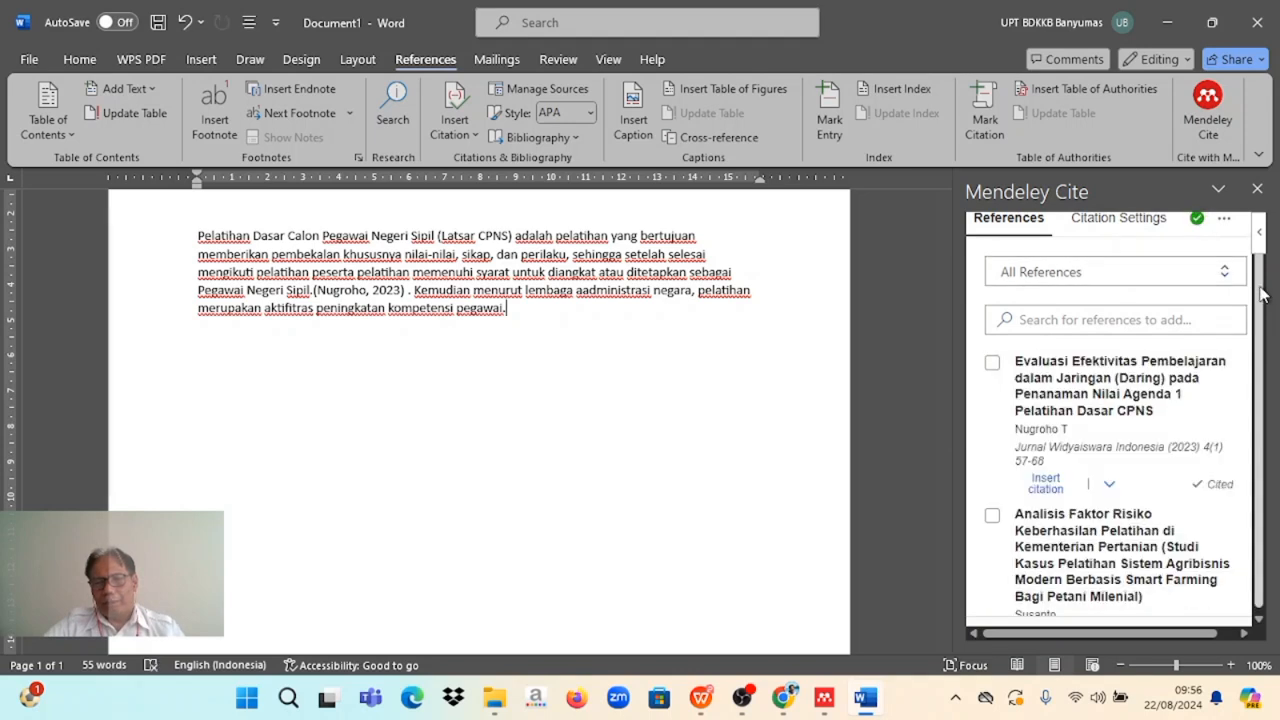
scroll(1262, 292, "down", 1)
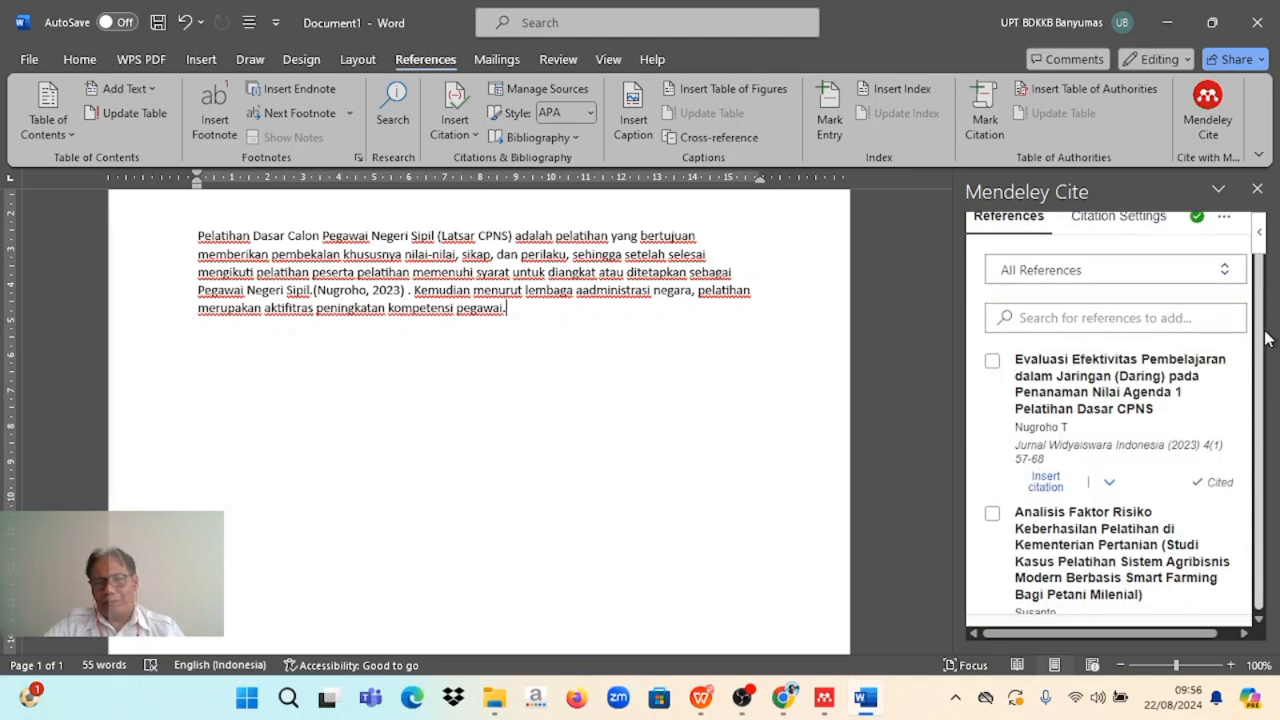
scroll(1250, 440, "right", 1)
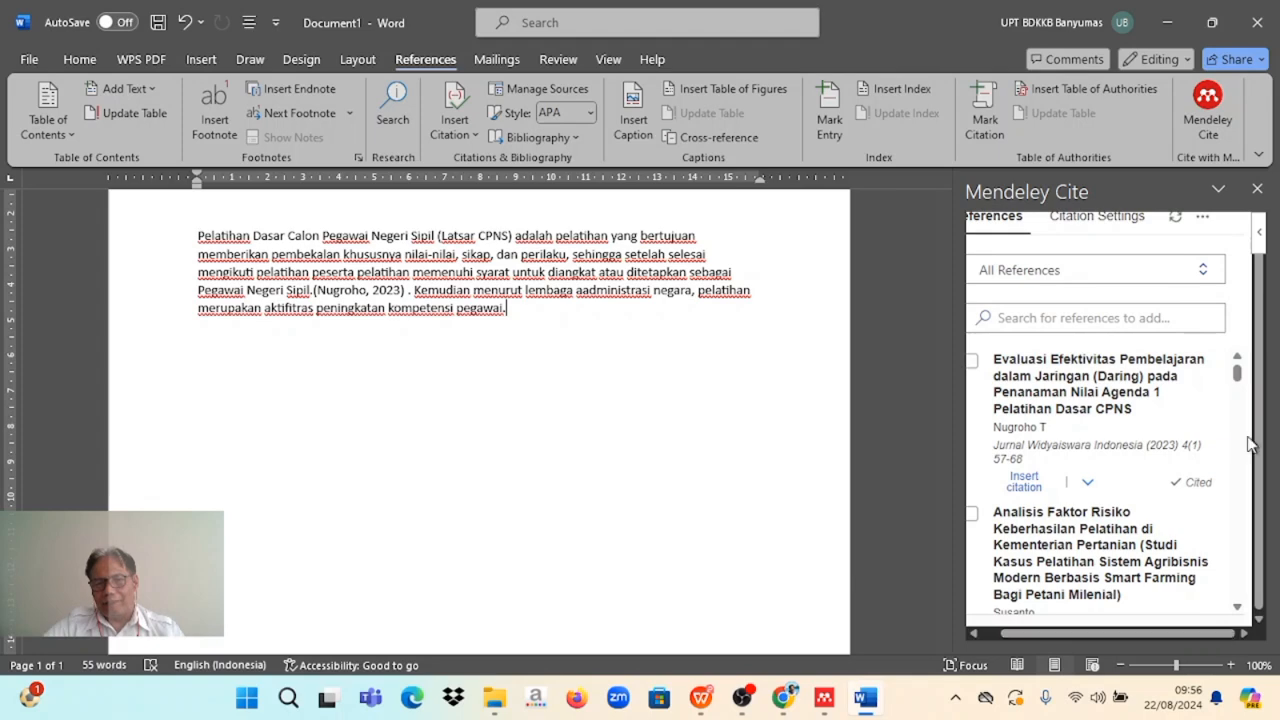
left_click_drag(1237, 372, 1241, 484)
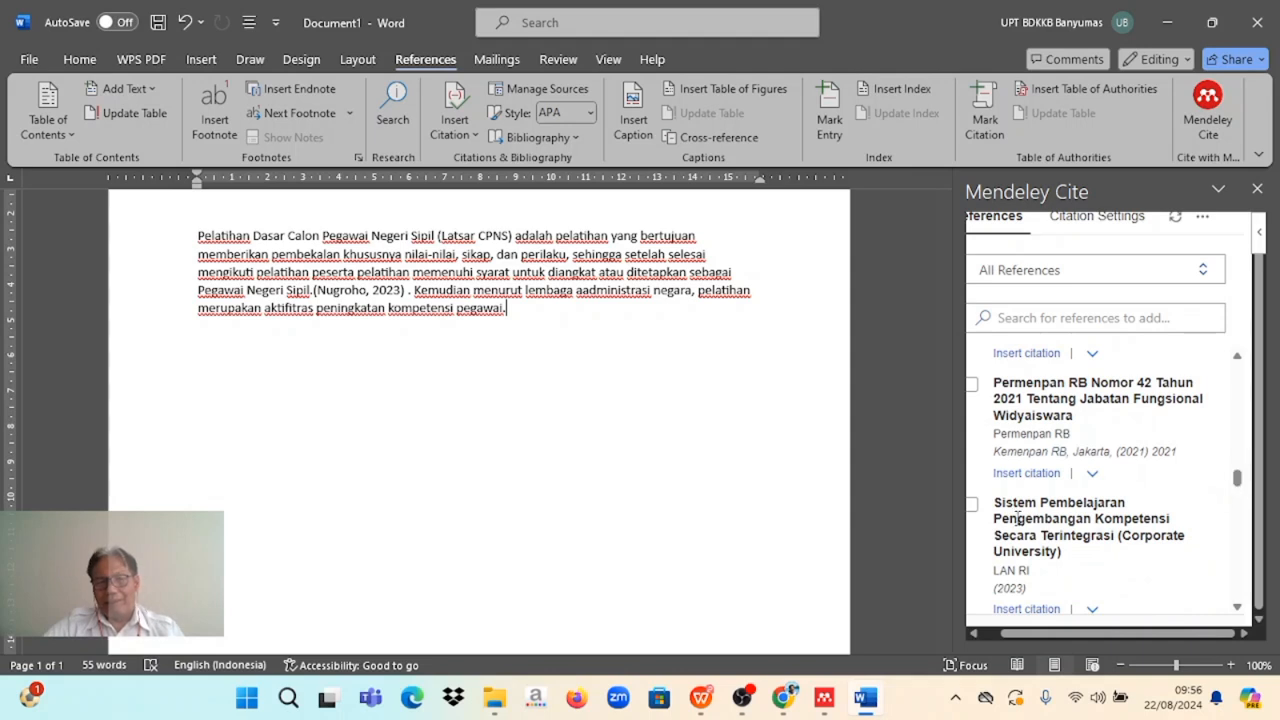
left_click_drag(415, 289, 512, 310)
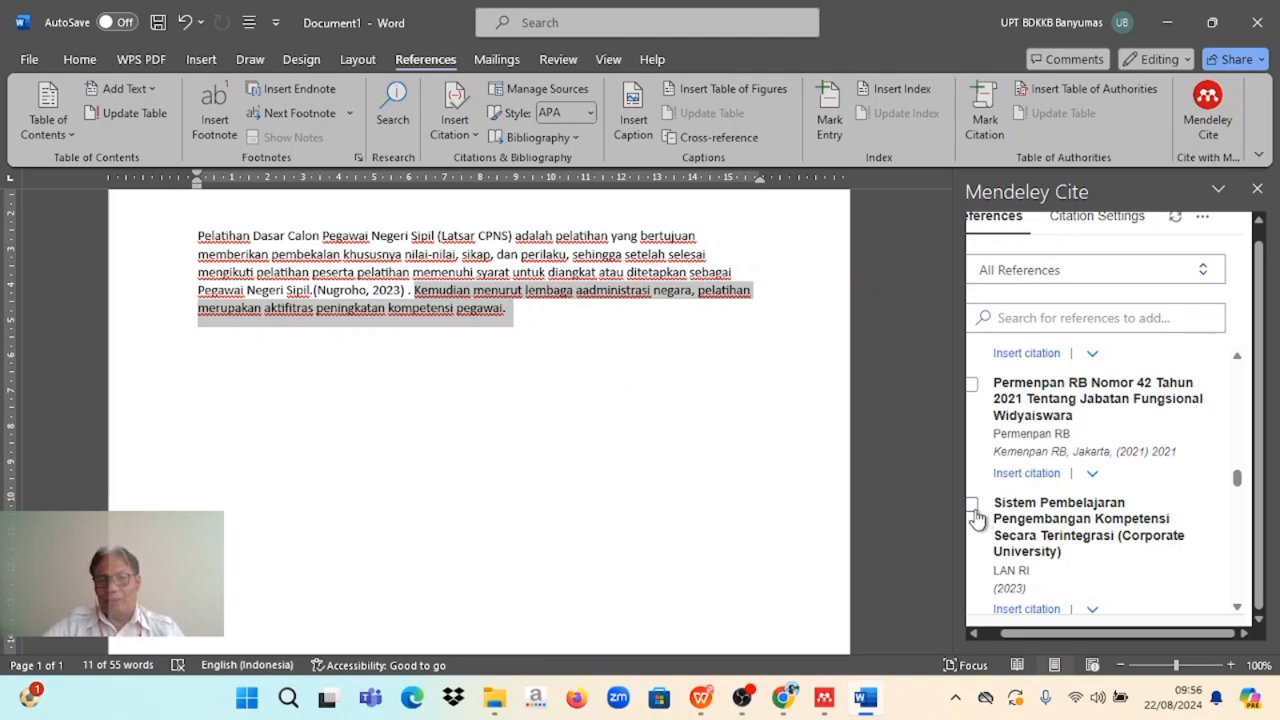
left_click(971, 505)
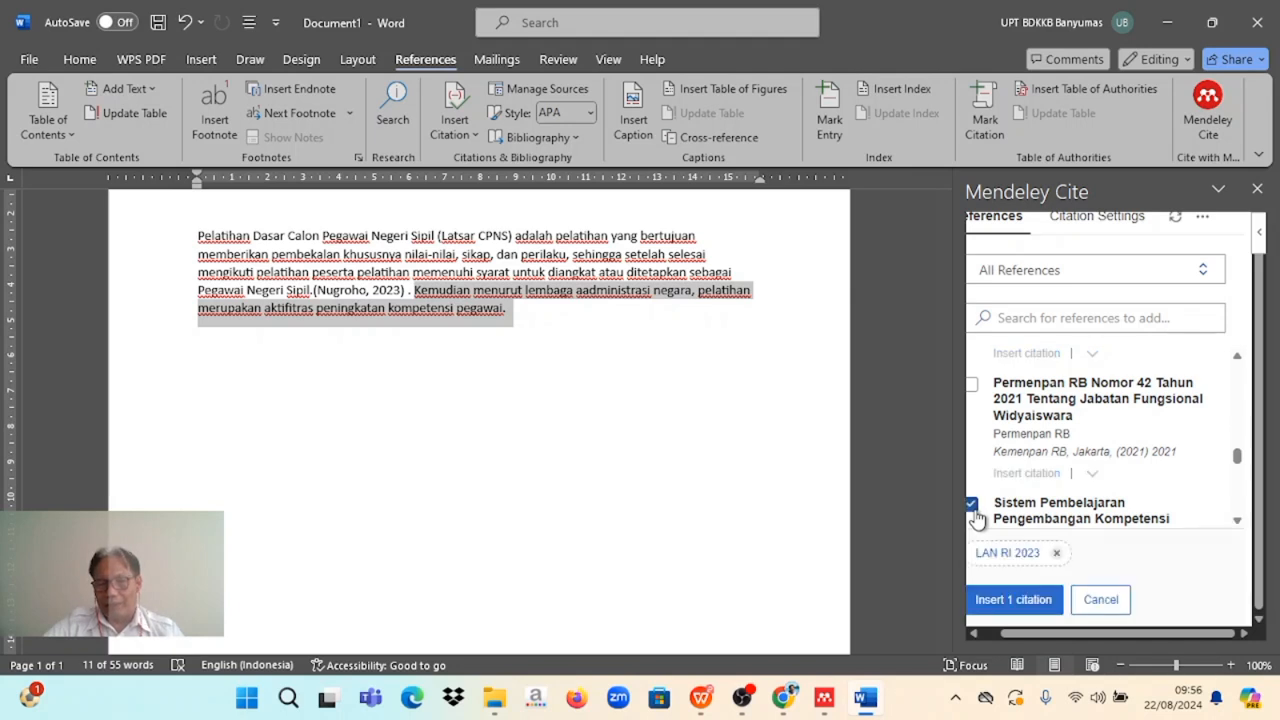
left_click(1022, 609)
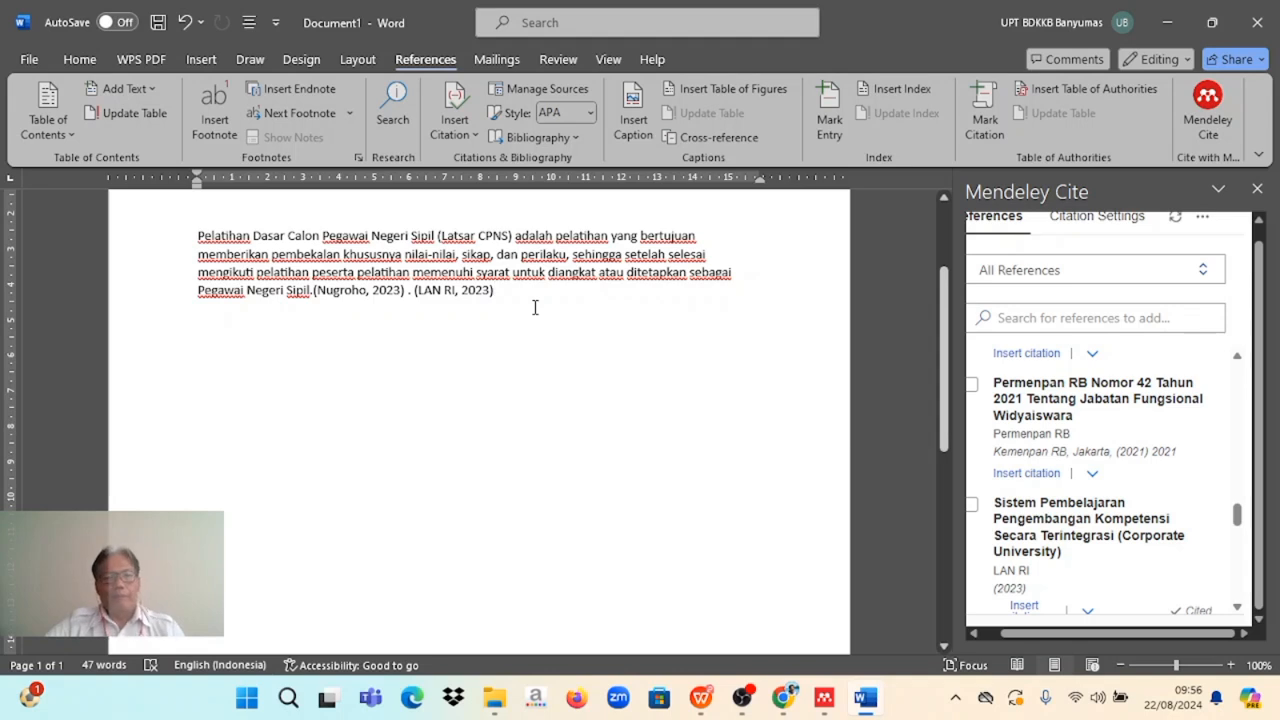
Start a new paragraph below the cited text, leaving blank space above it, with the words "Jabatan fungsional"
key("Return")
key("Return")
key("Return")
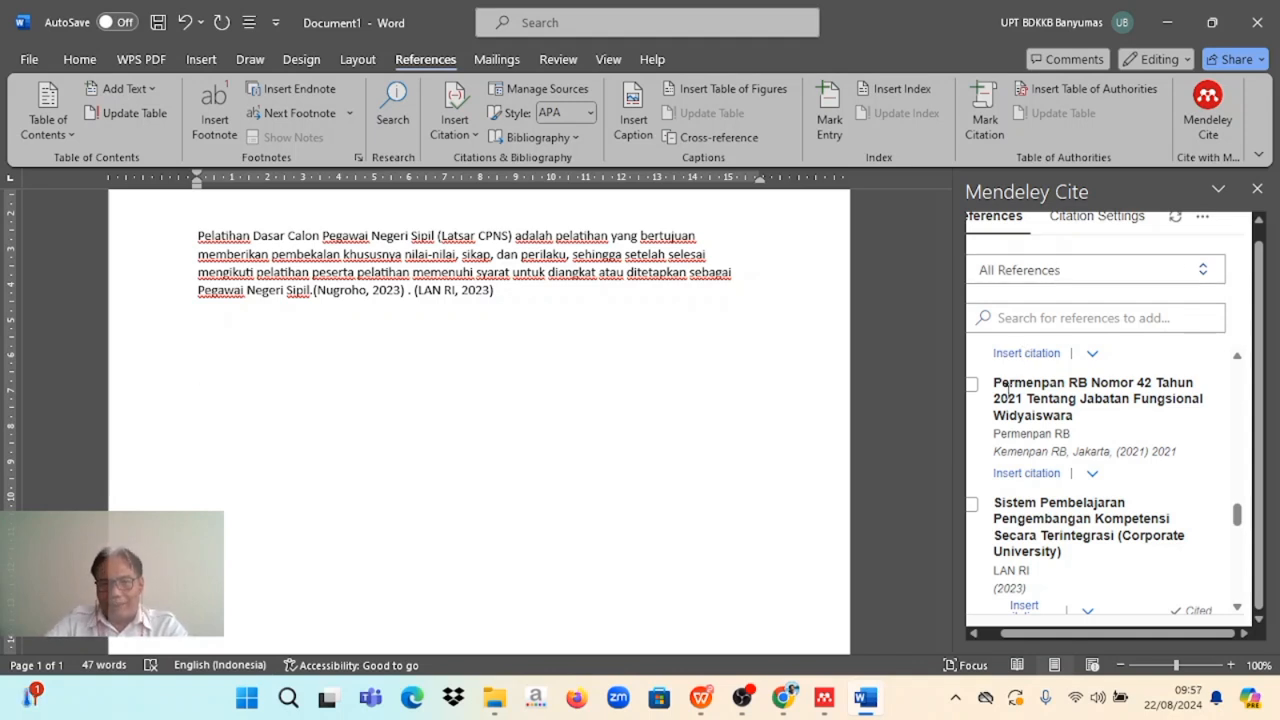
left_click_drag(996, 387, 1092, 418)
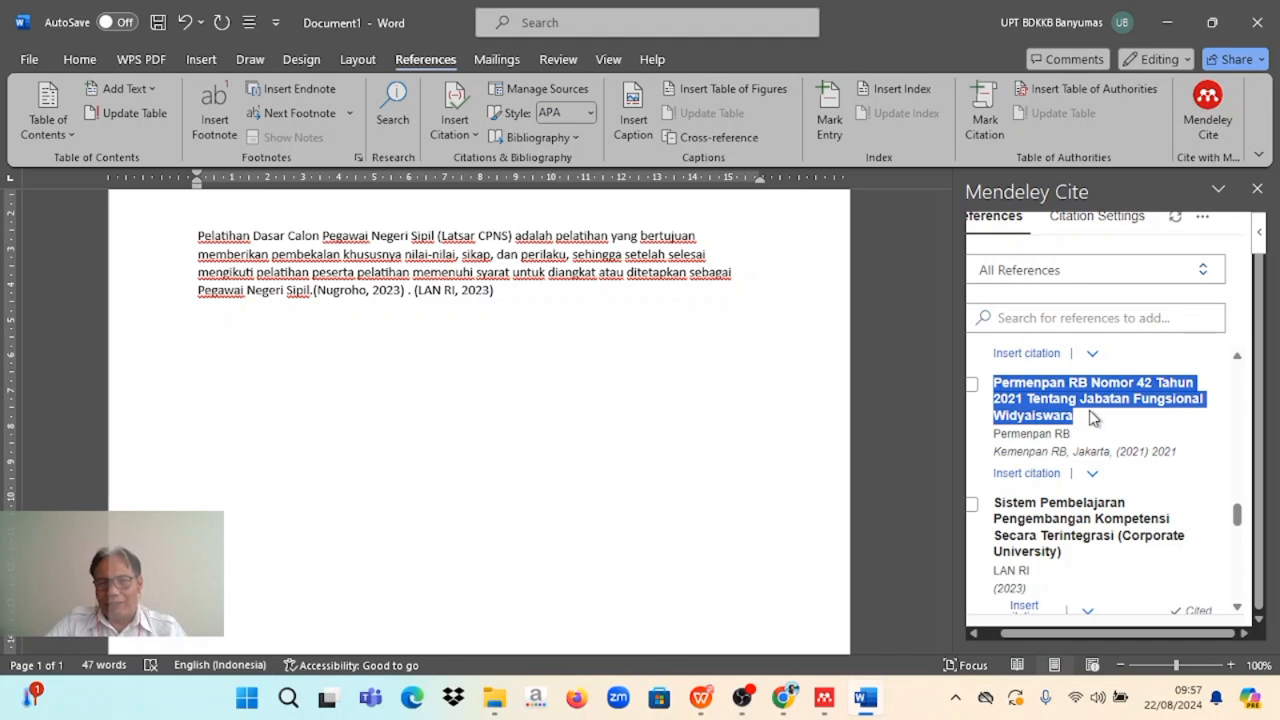
left_click_drag(993, 383, 1057, 383)
left_click(203, 336)
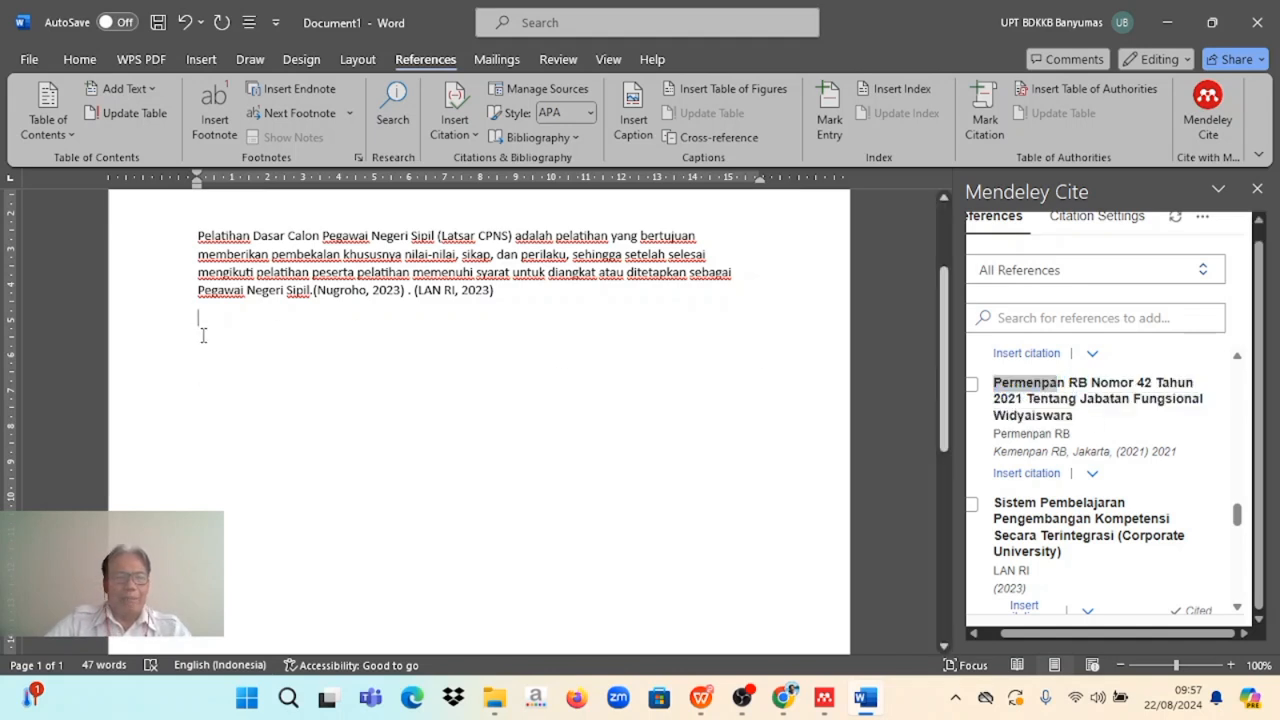
type("ja")
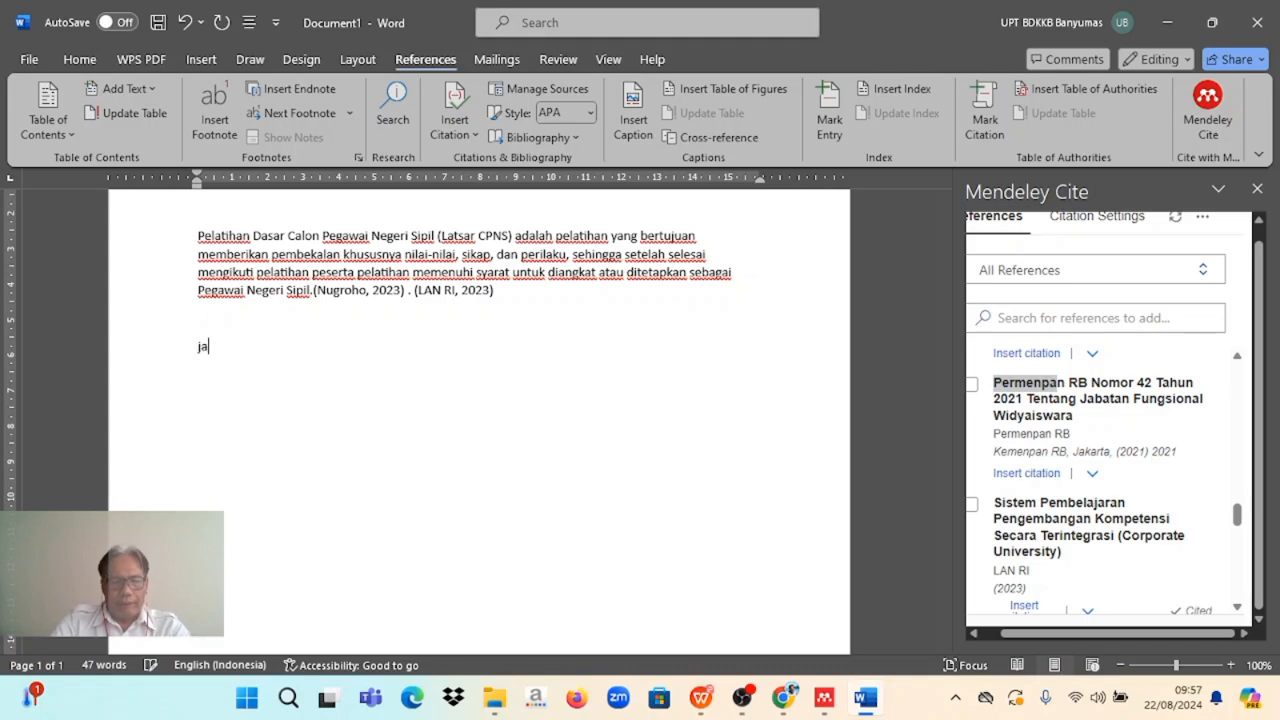
type("batan w")
key("BackSpace")
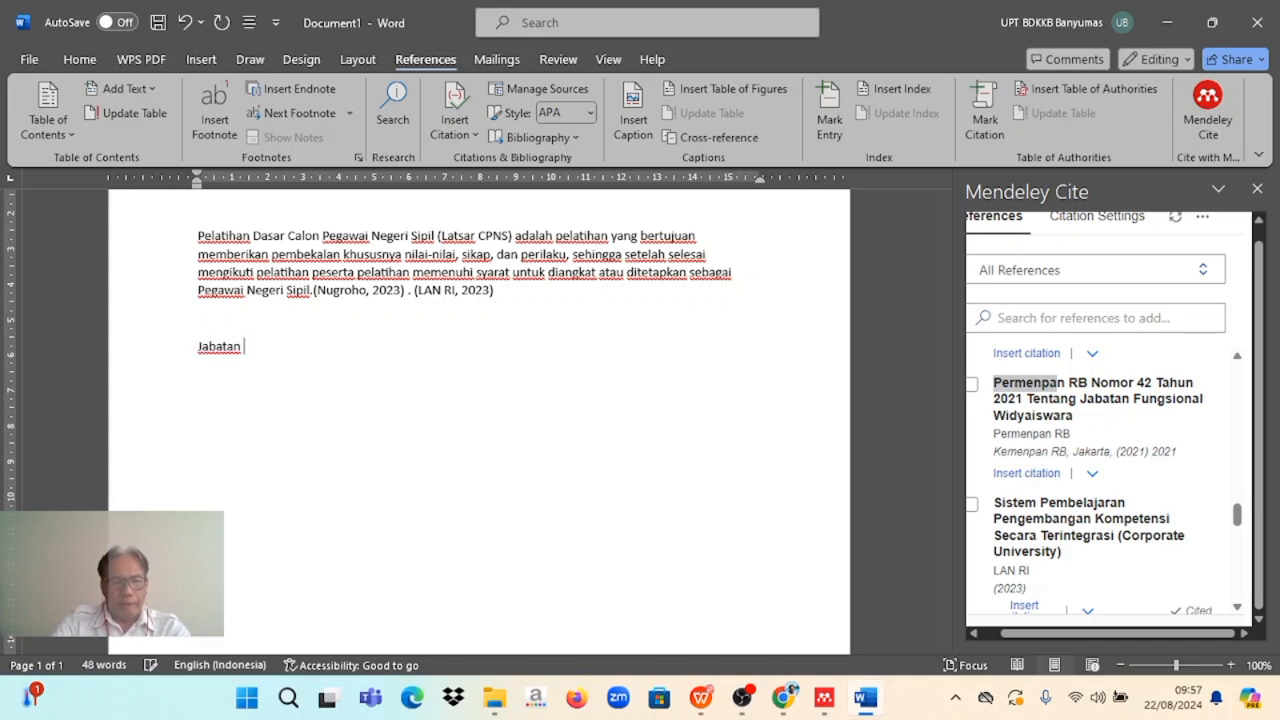
type("fugsional")
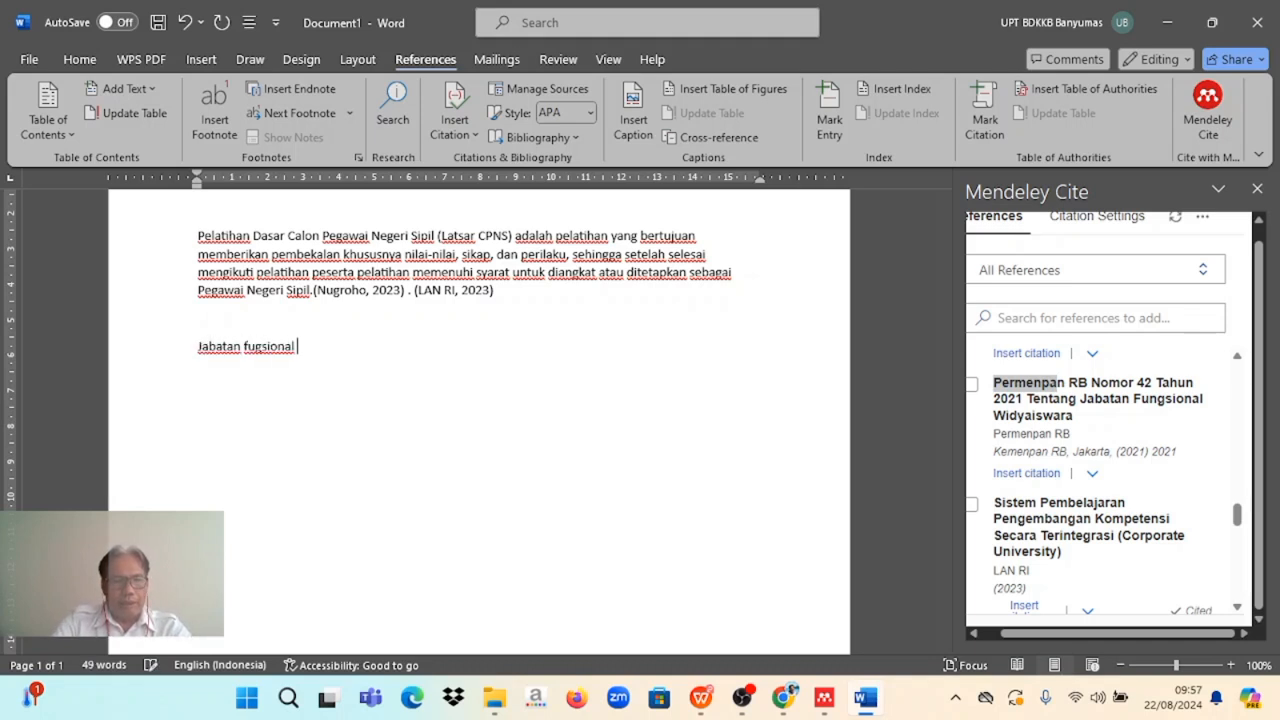
key("BackSpace")
key("BackSpace")
key("BackSpace")
key("BackSpace")
key("BackSpace")
key("BackSpace")
key("BackSpace")
key("BackSpace")
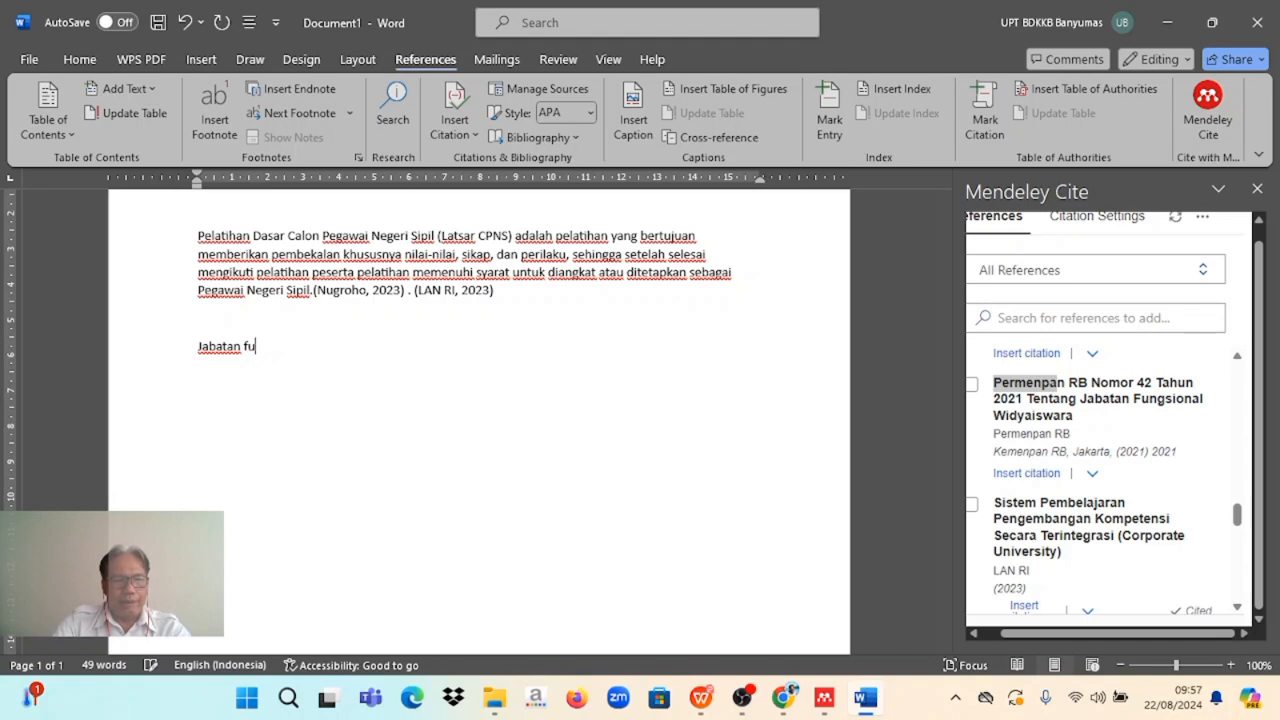
type("ngsional ")
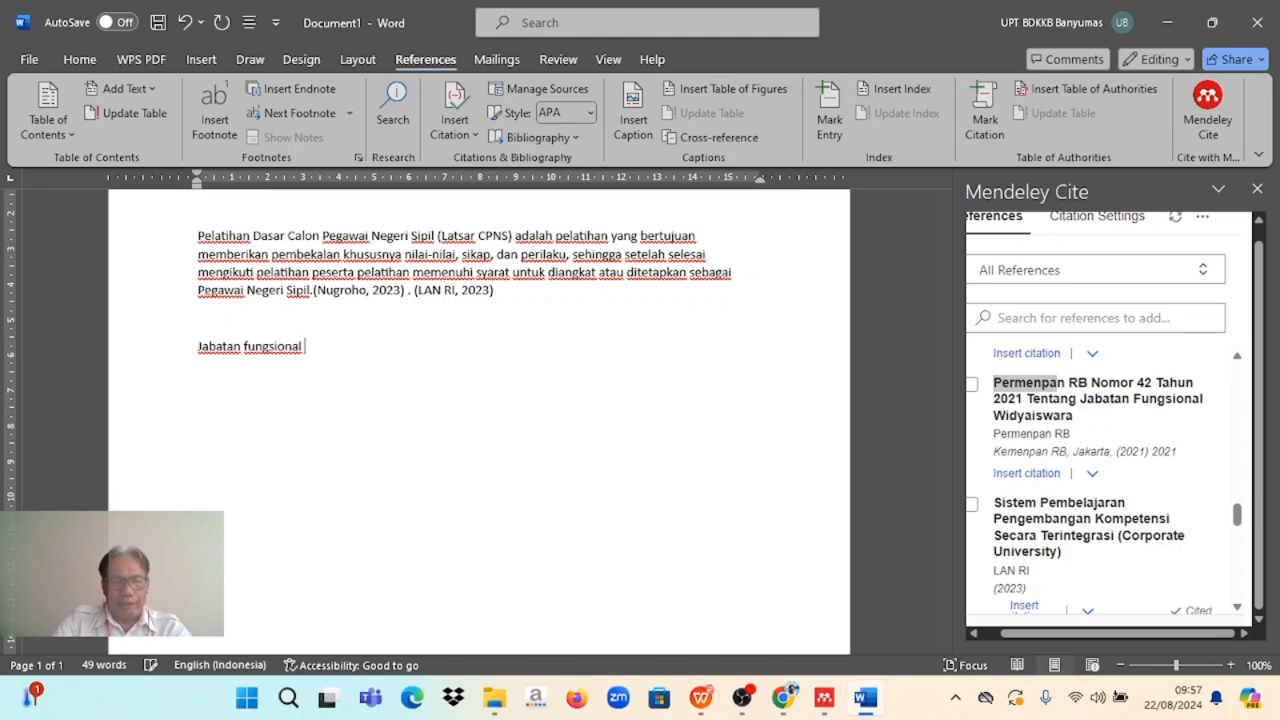
Complete the new sentence with "widyaiswara terdiri dari ahli pertama, ahli muda, ahli madya dan ahli utama."
type("widy")
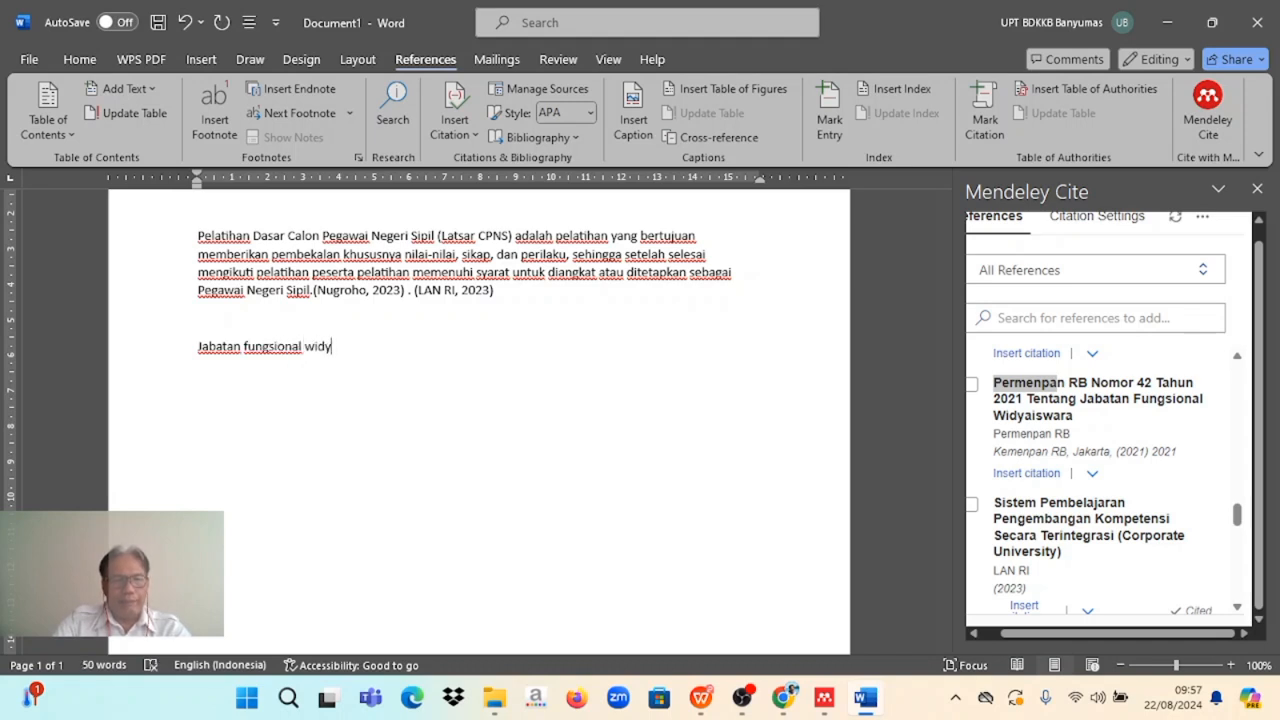
type("iswa")
key("BackSpace")
key("BackSpace")
key("BackSpace")
key("BackSpace")
type("aisw")
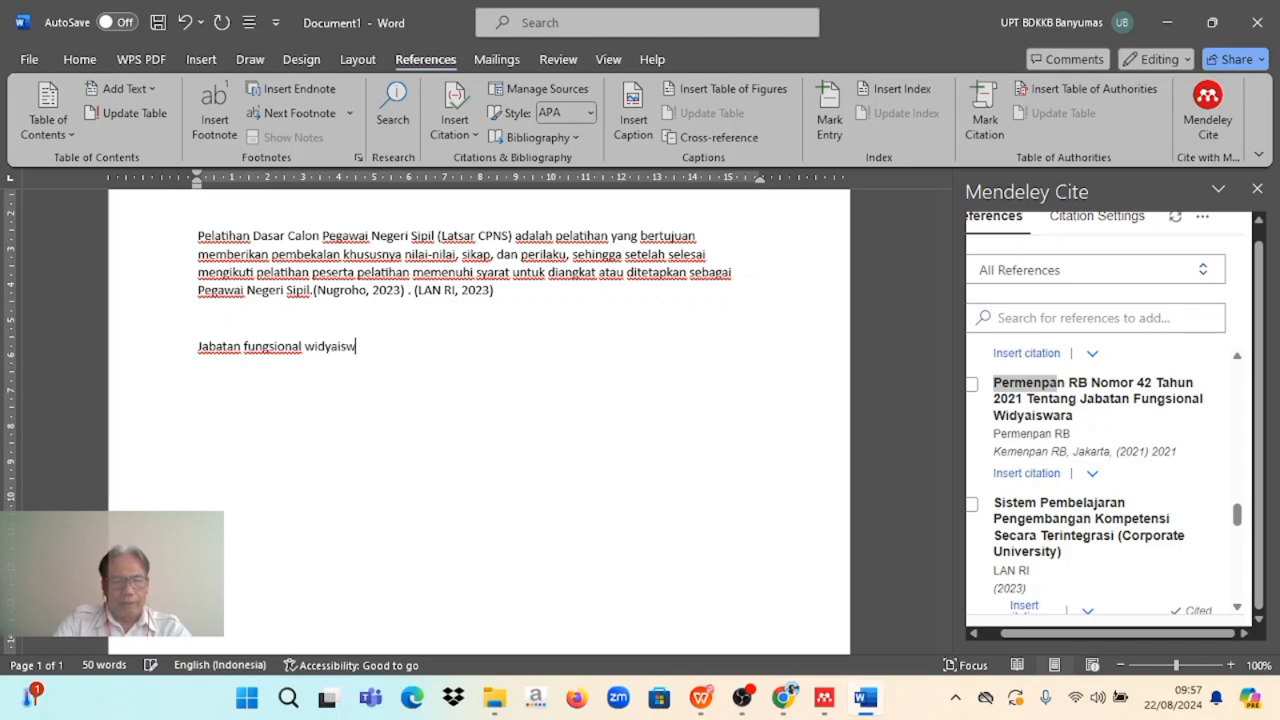
type("ara terdiri ")
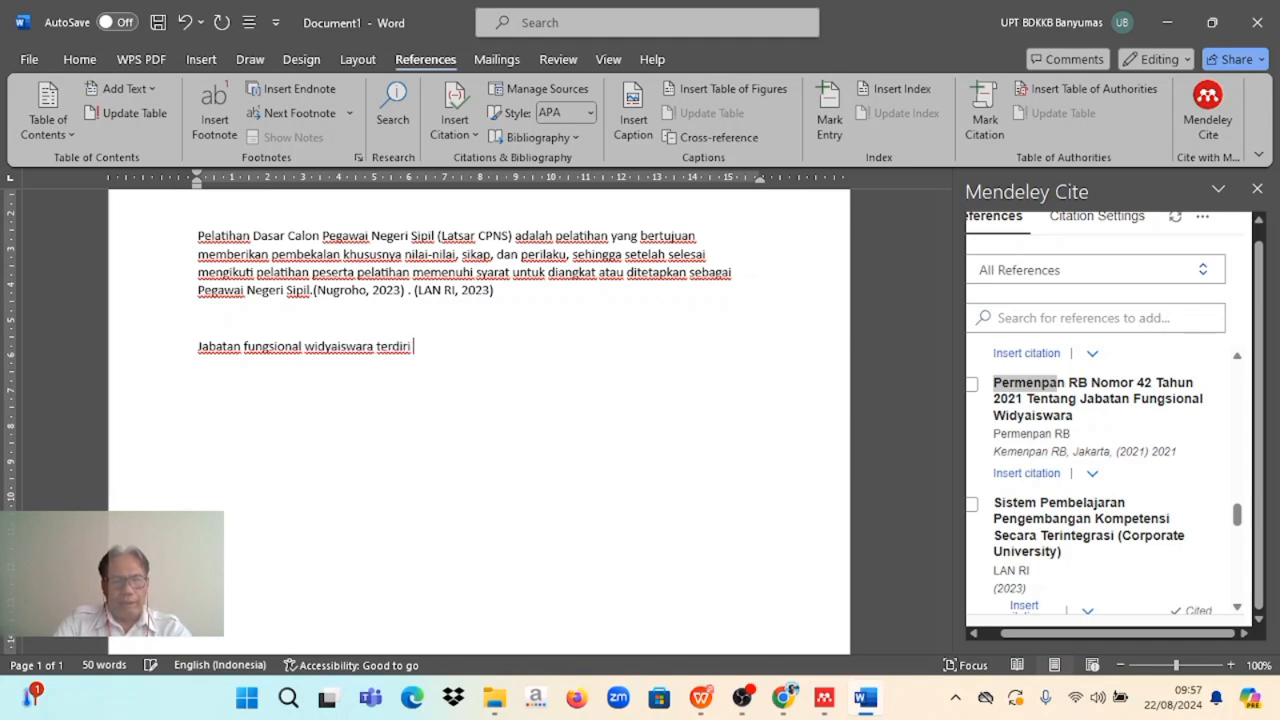
type("dari ah")
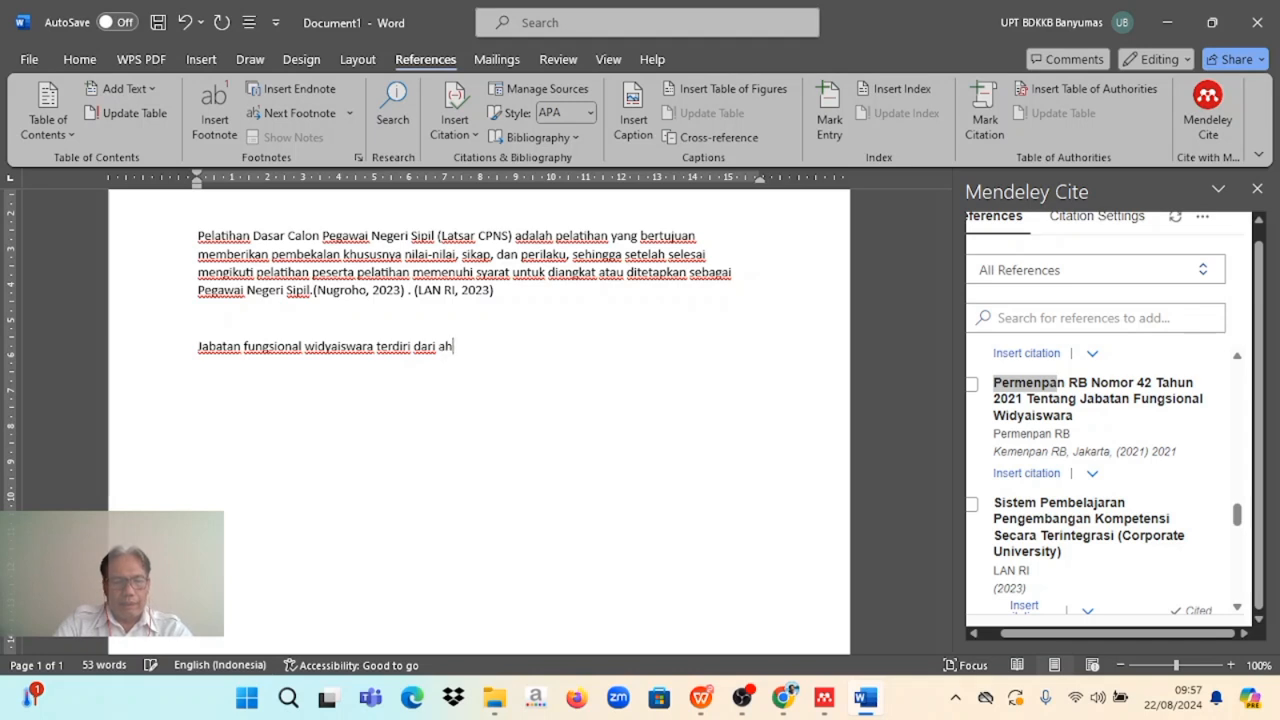
type("li pertama, a")
key("BackSpace")
type("ahli")
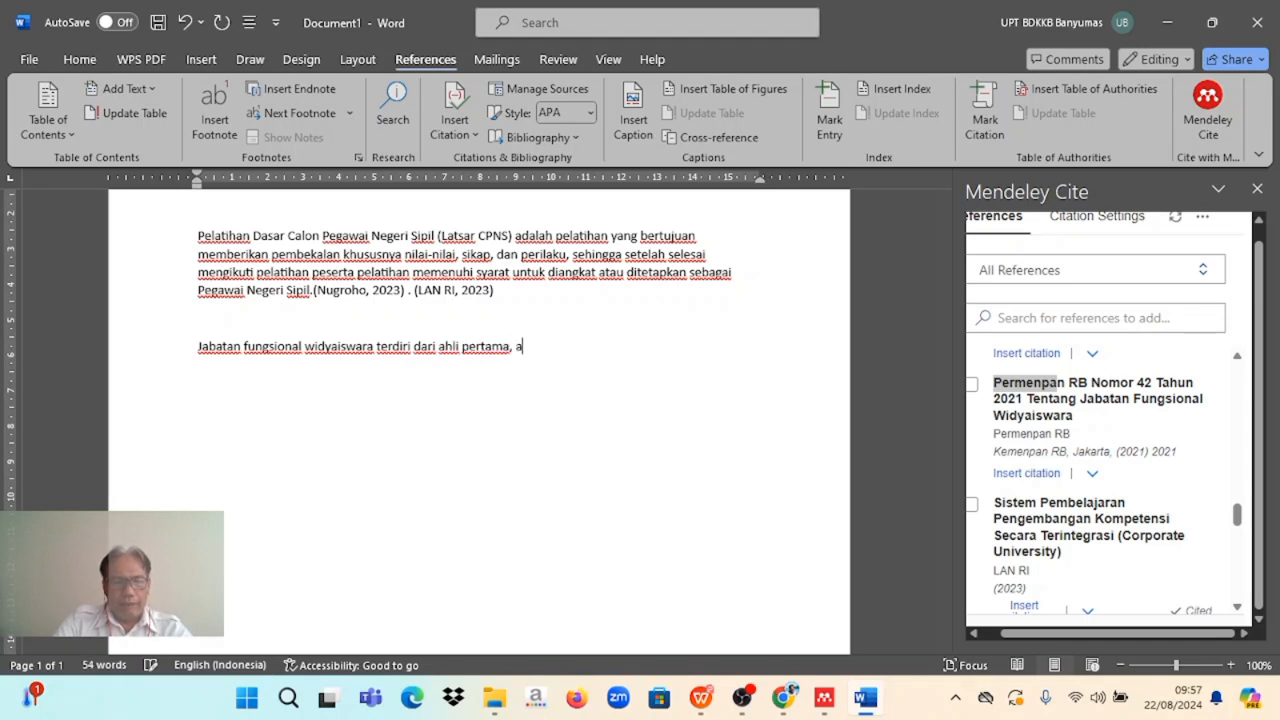
type(" muda ")
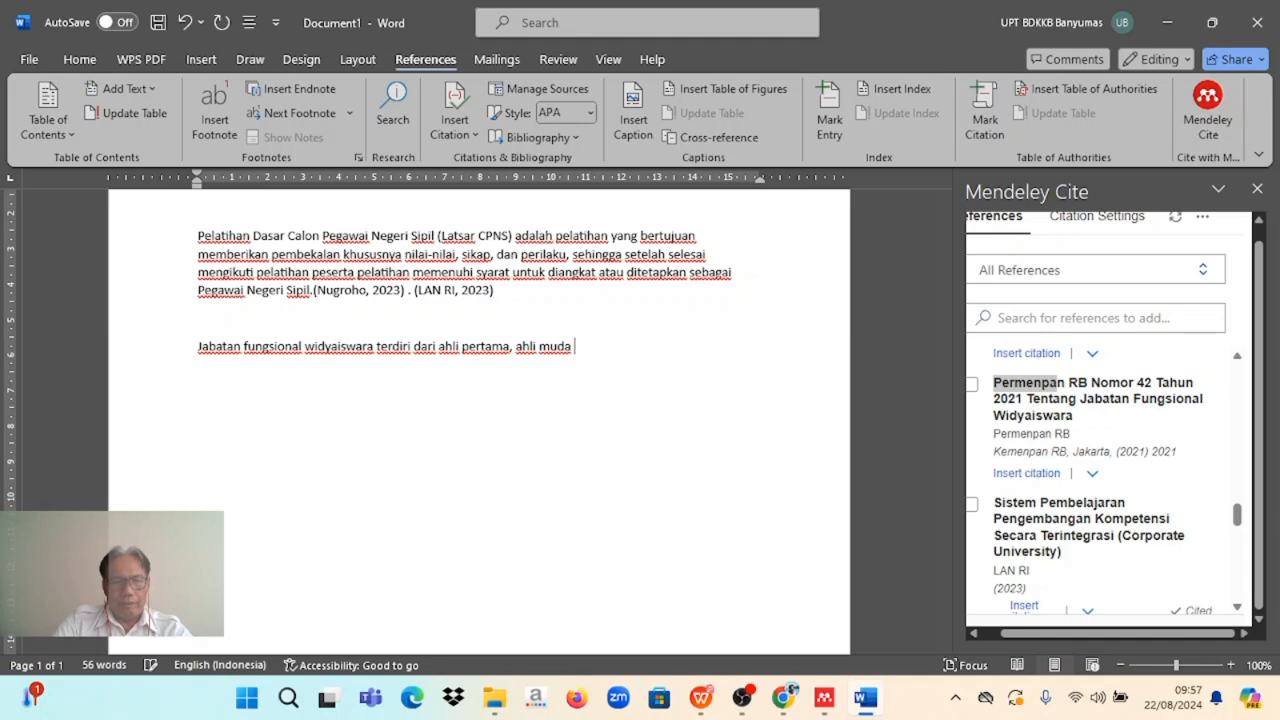
type(", ahli ")
type("madya ")
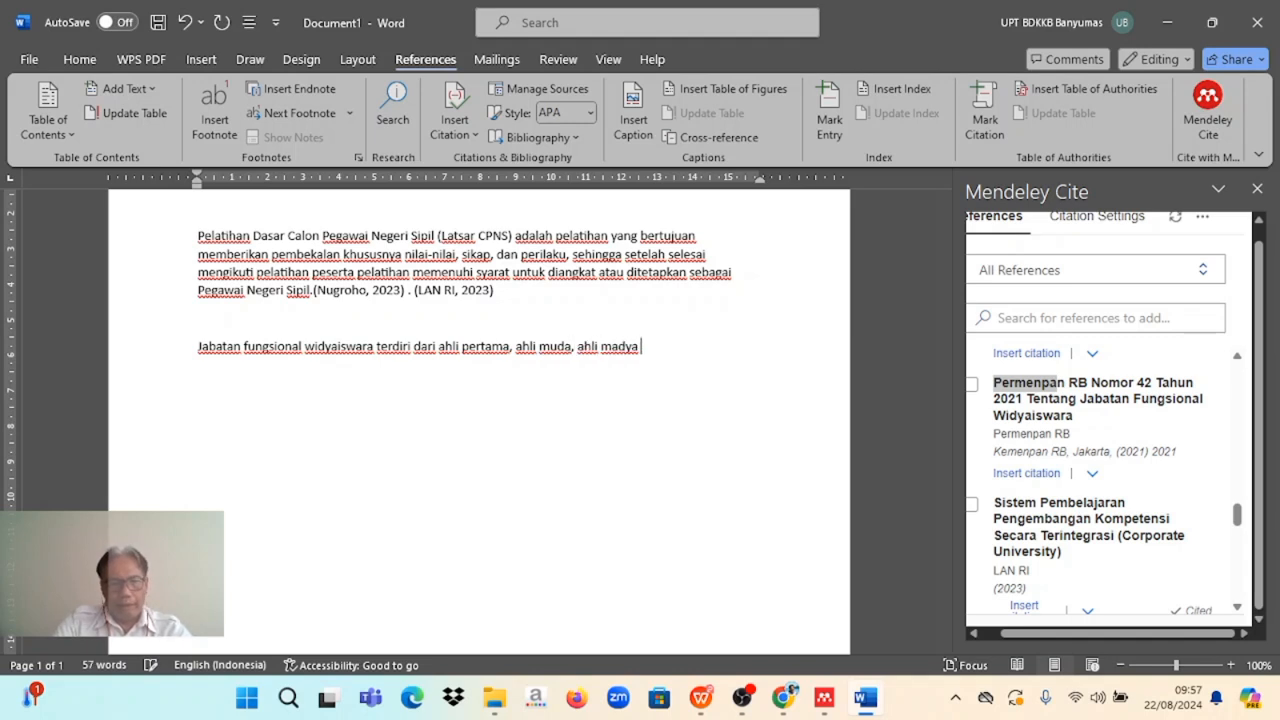
type("dan ahli ")
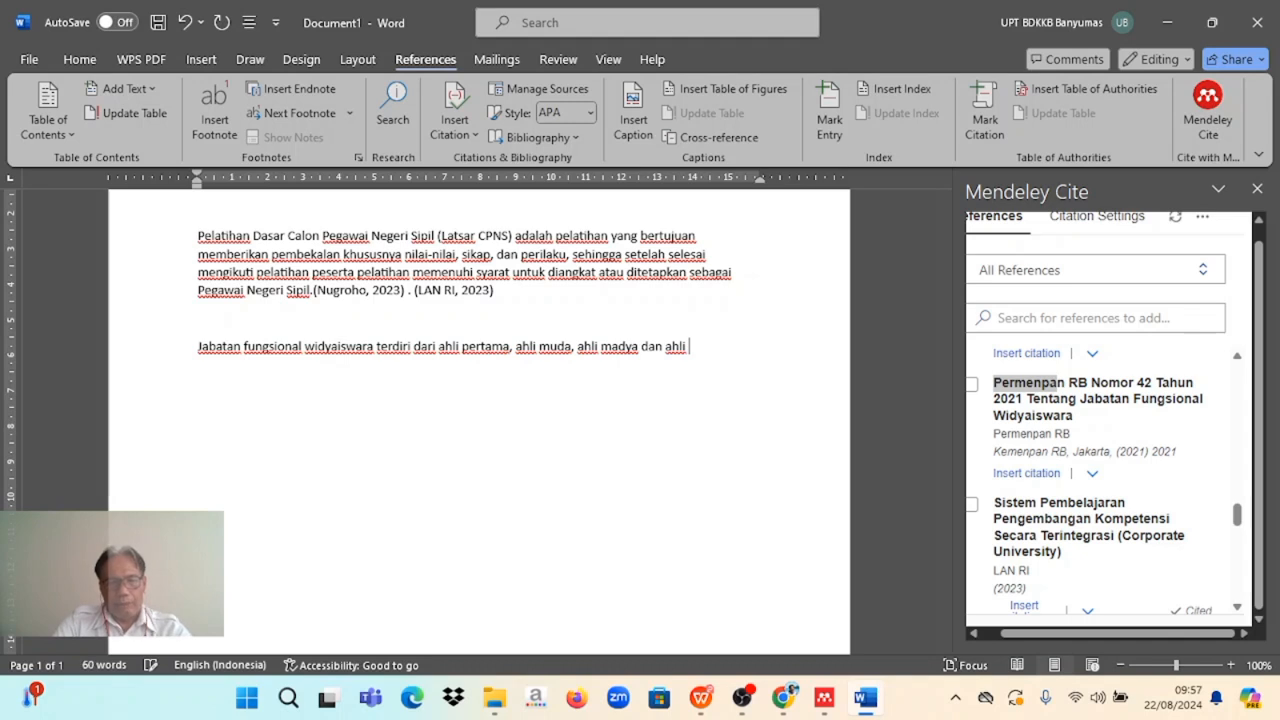
type("utama.")
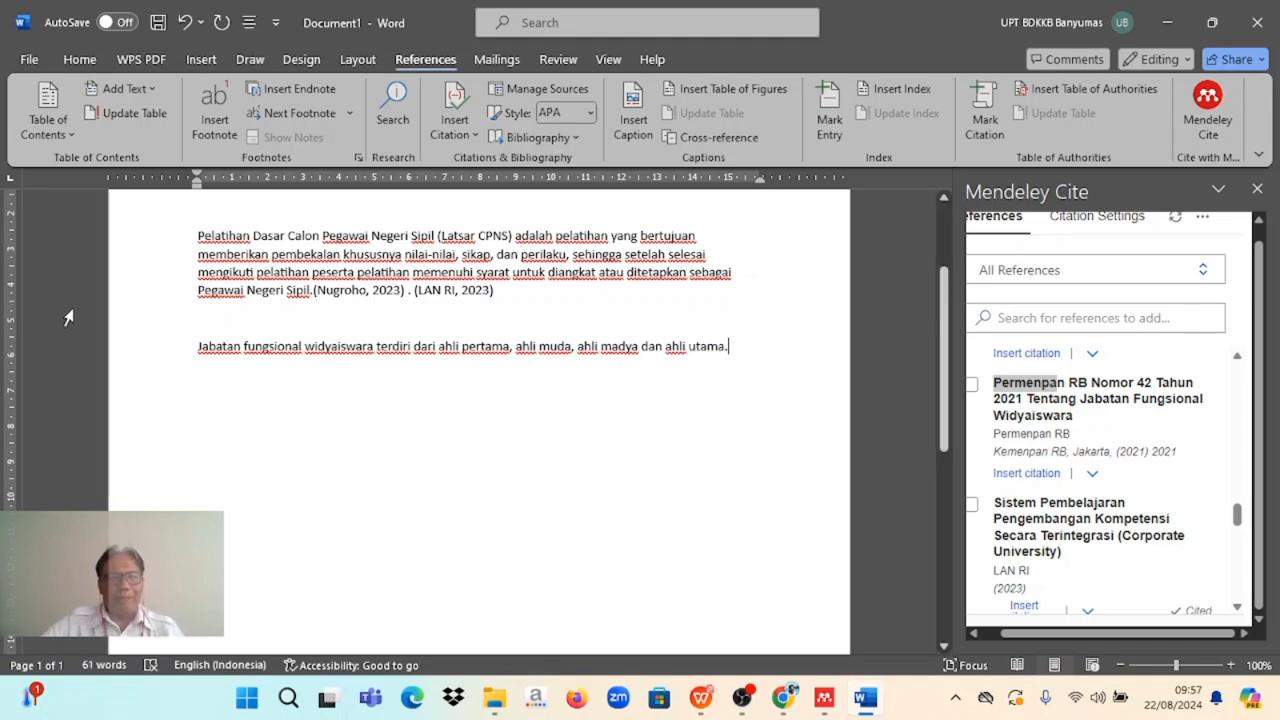
Insert a Mendeley citation of "Permenpan RB Nomor 42 Tahun 2021 Tentang Jabatan Fungsional Widyaiswara" at the end of the "Jabatan fungsional" sentence
left_click_drag(194, 352, 729, 352)
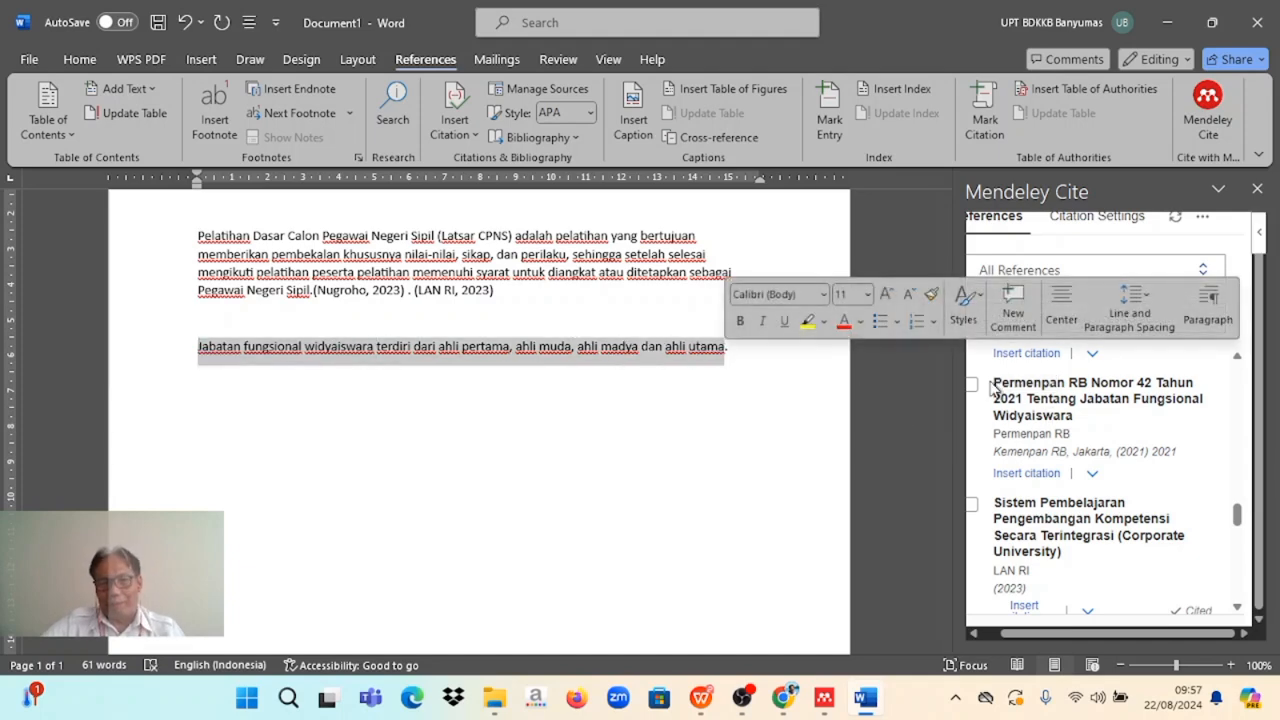
left_click_drag(994, 384, 1068, 418)
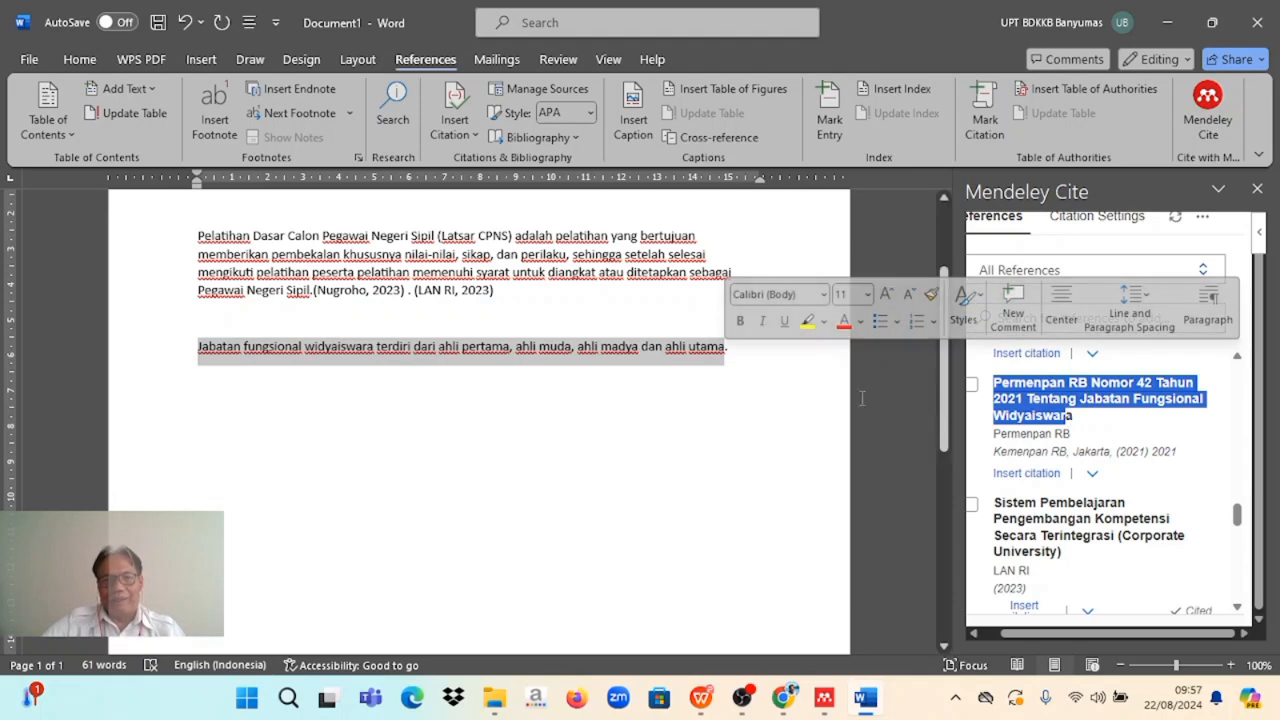
left_click(766, 364)
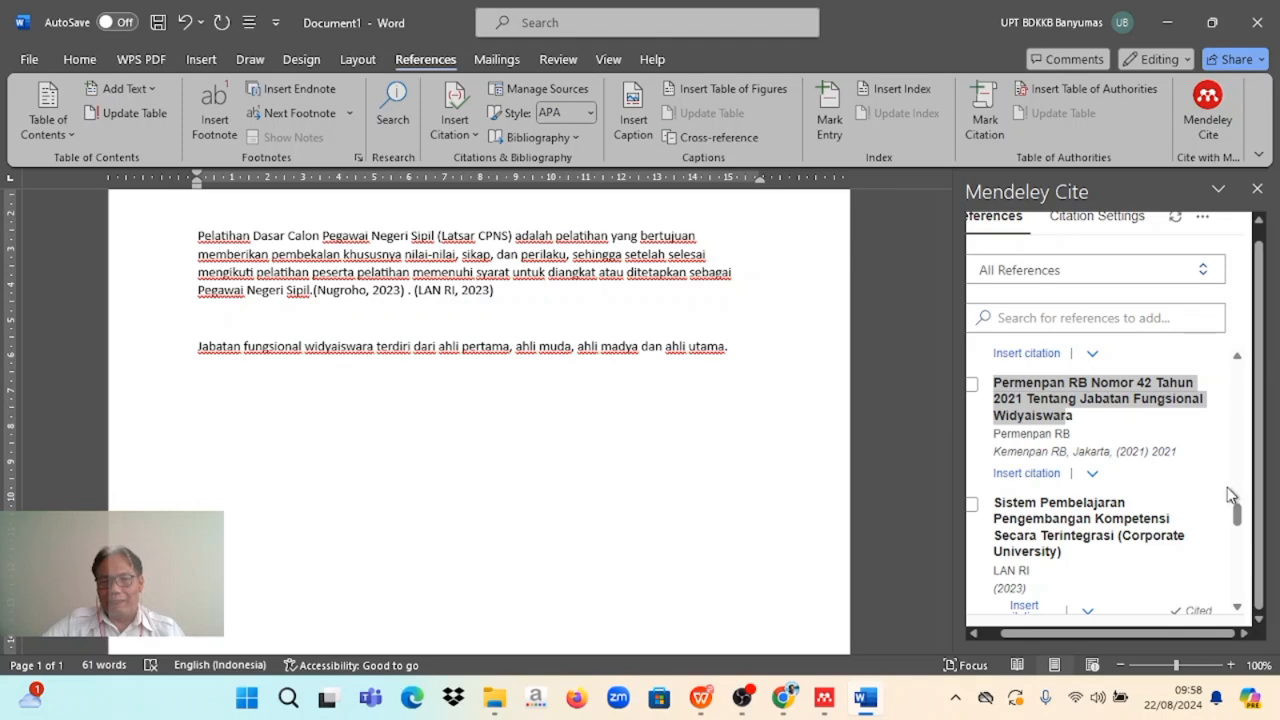
mouse_move(1235, 514)
left_mouse_down()
mouse_move(1235, 425)
mouse_move(1241, 519)
left_mouse_up()
left_click(1121, 454)
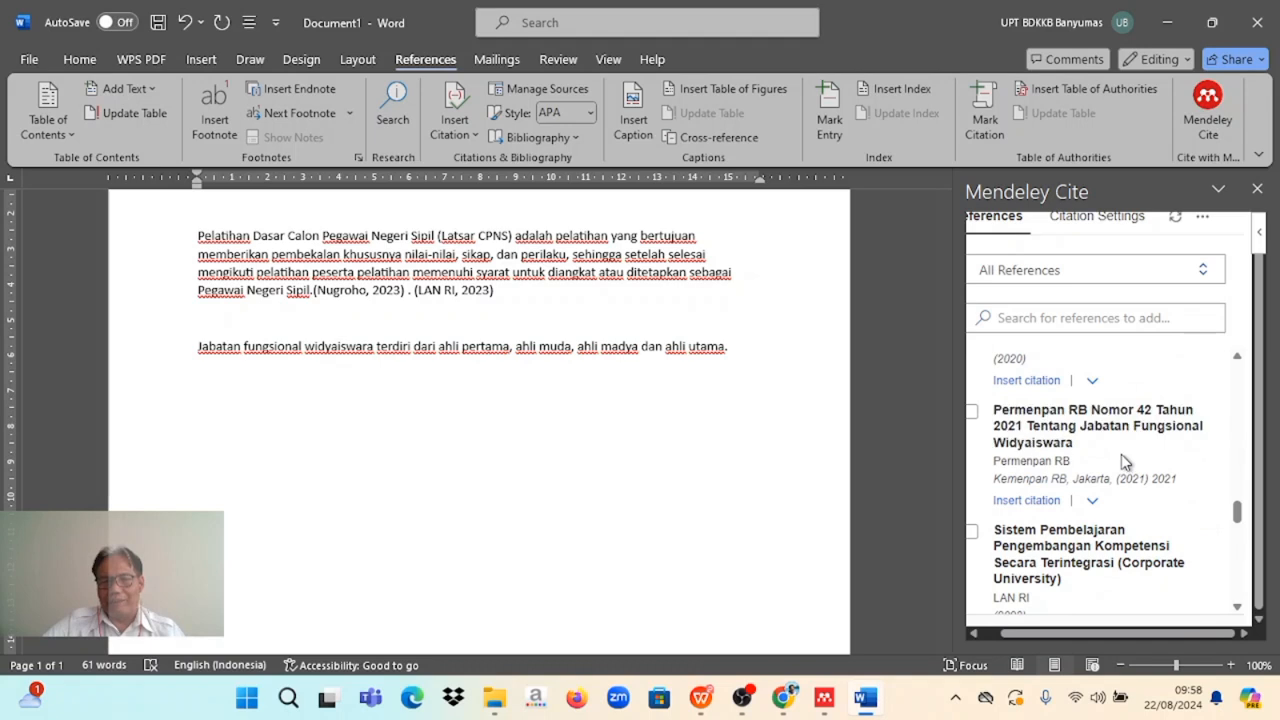
left_click(971, 413)
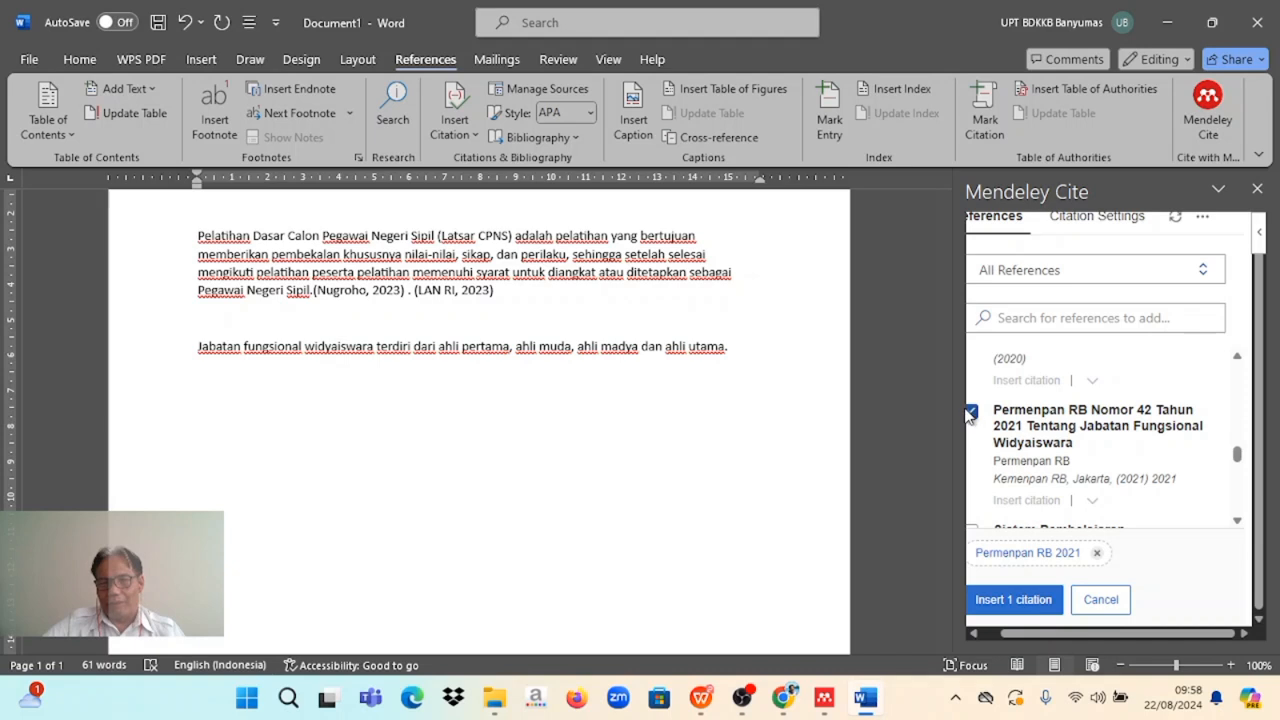
left_click(971, 413)
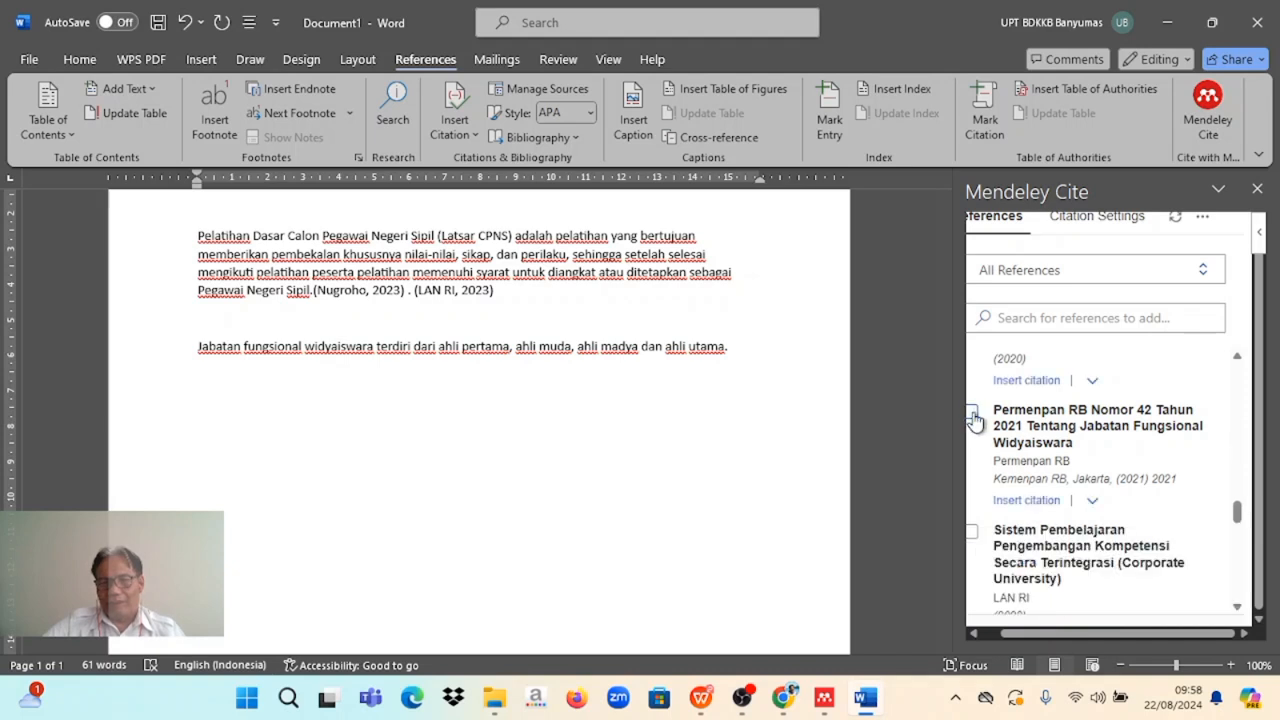
left_click(1027, 500)
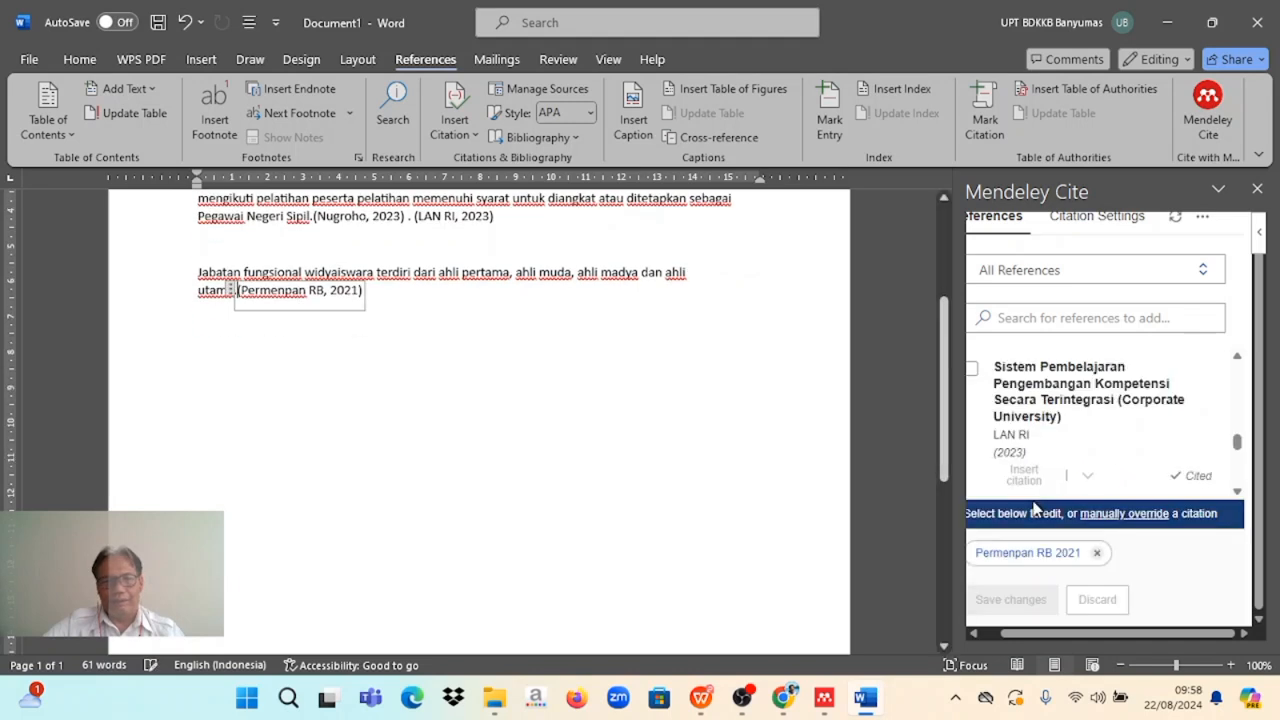
left_click(416, 322)
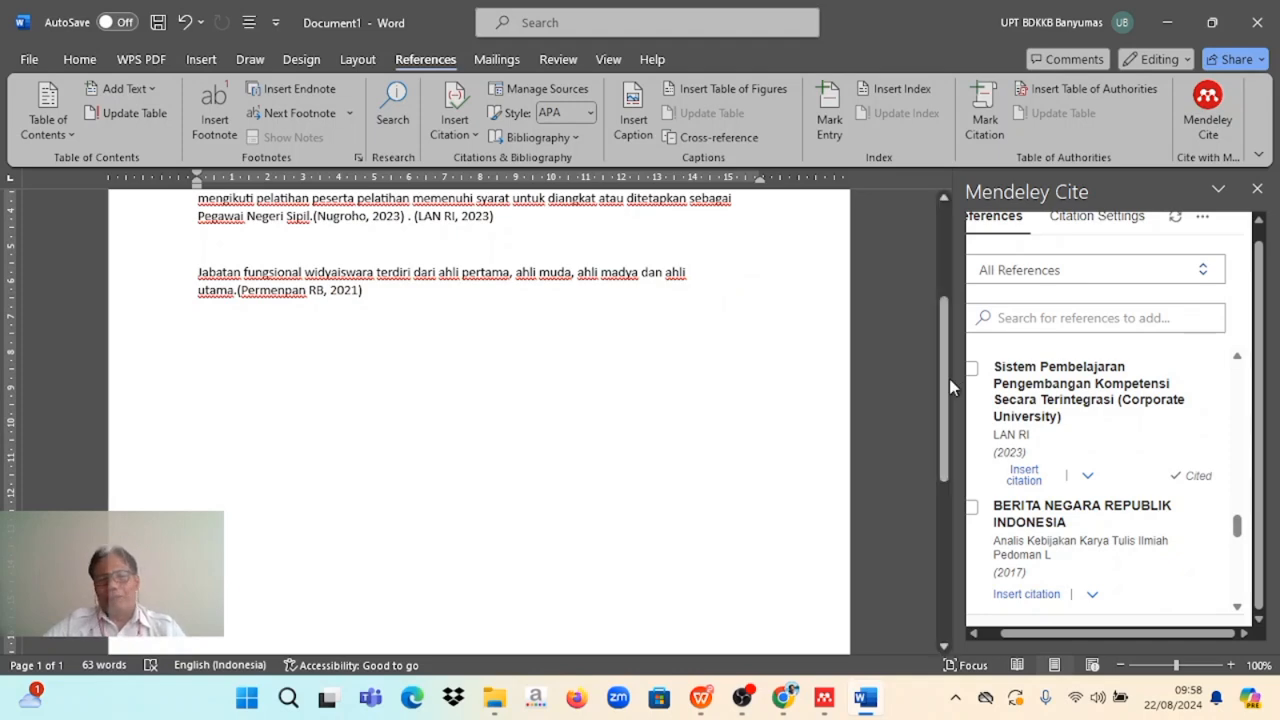
Add the heading "DAFTAR PUSTAKA" in capitals on a new line below the Permenpan RB citation
scroll(944, 362, "up", 2)
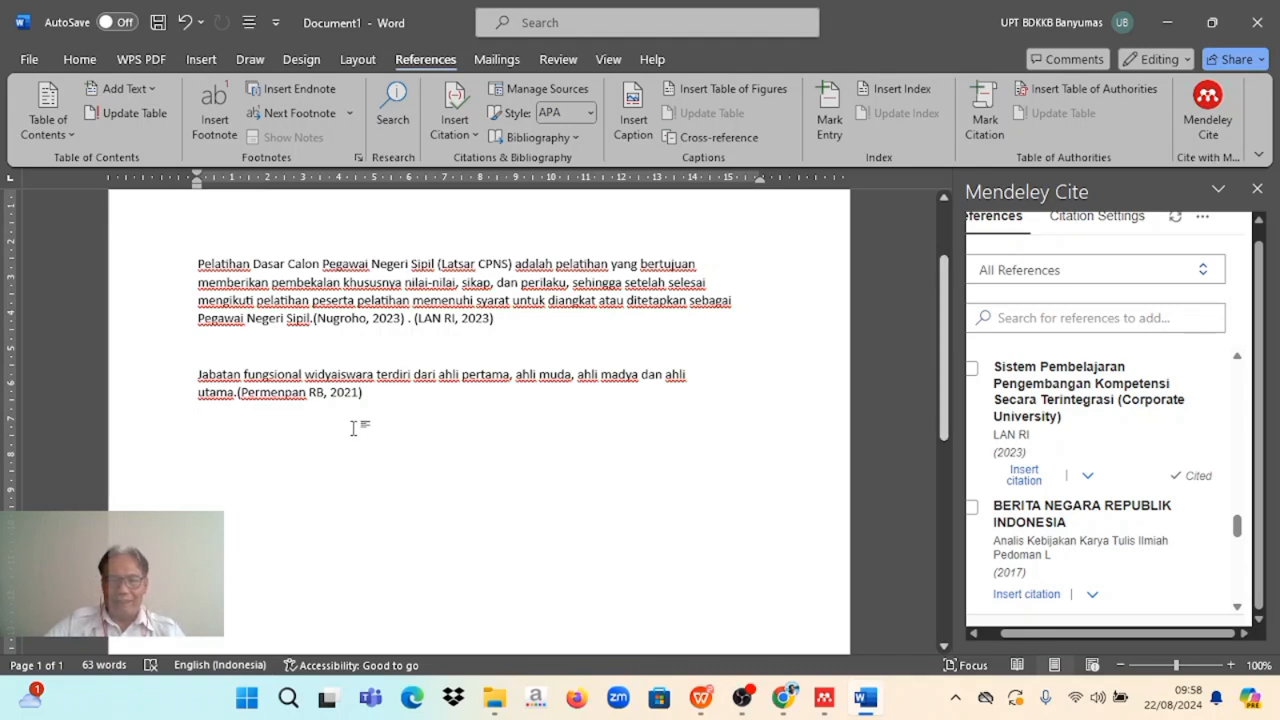
key("Return")
key("Return")
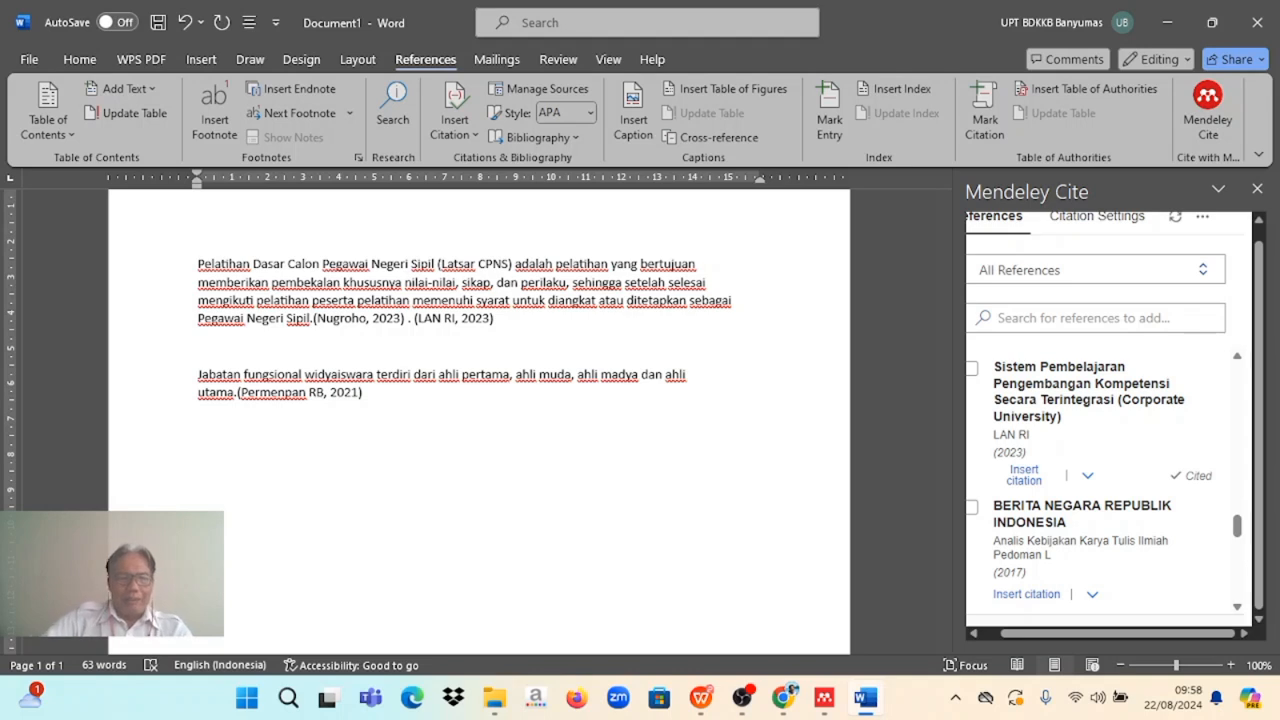
key("Caps_Lock")
left_click(355, 428)
type("D")
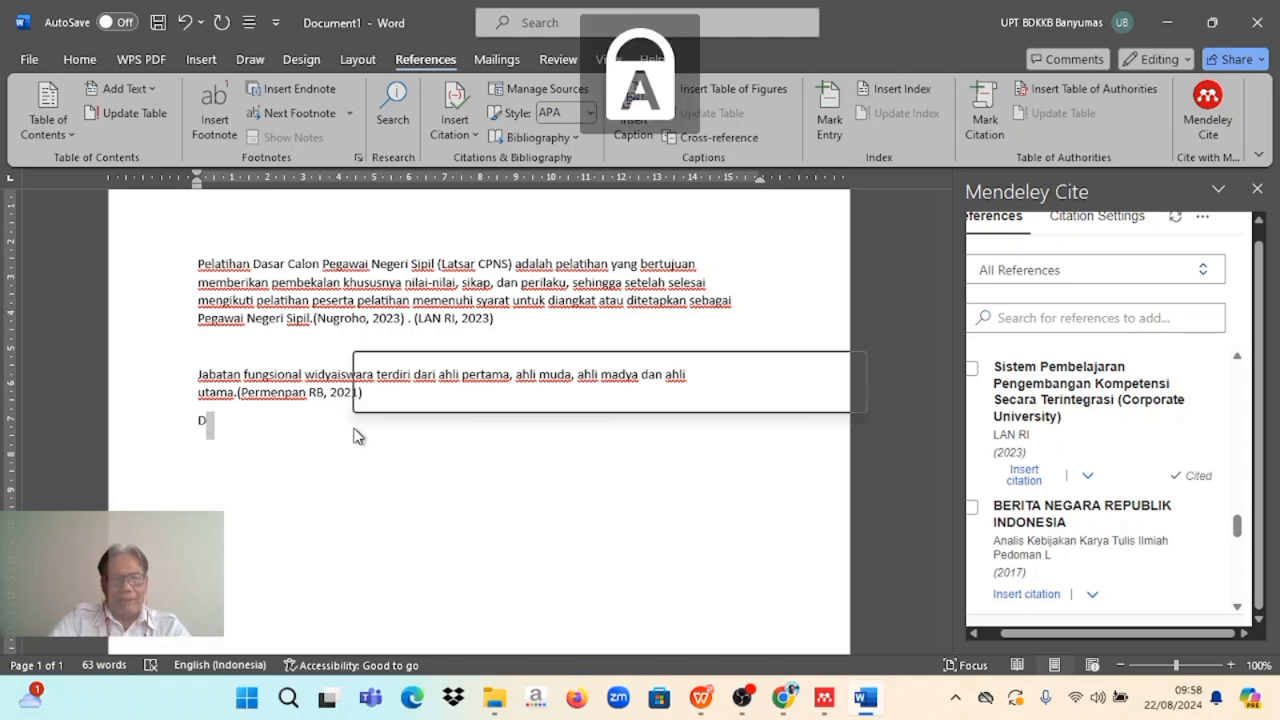
type("AFTAR PUT")
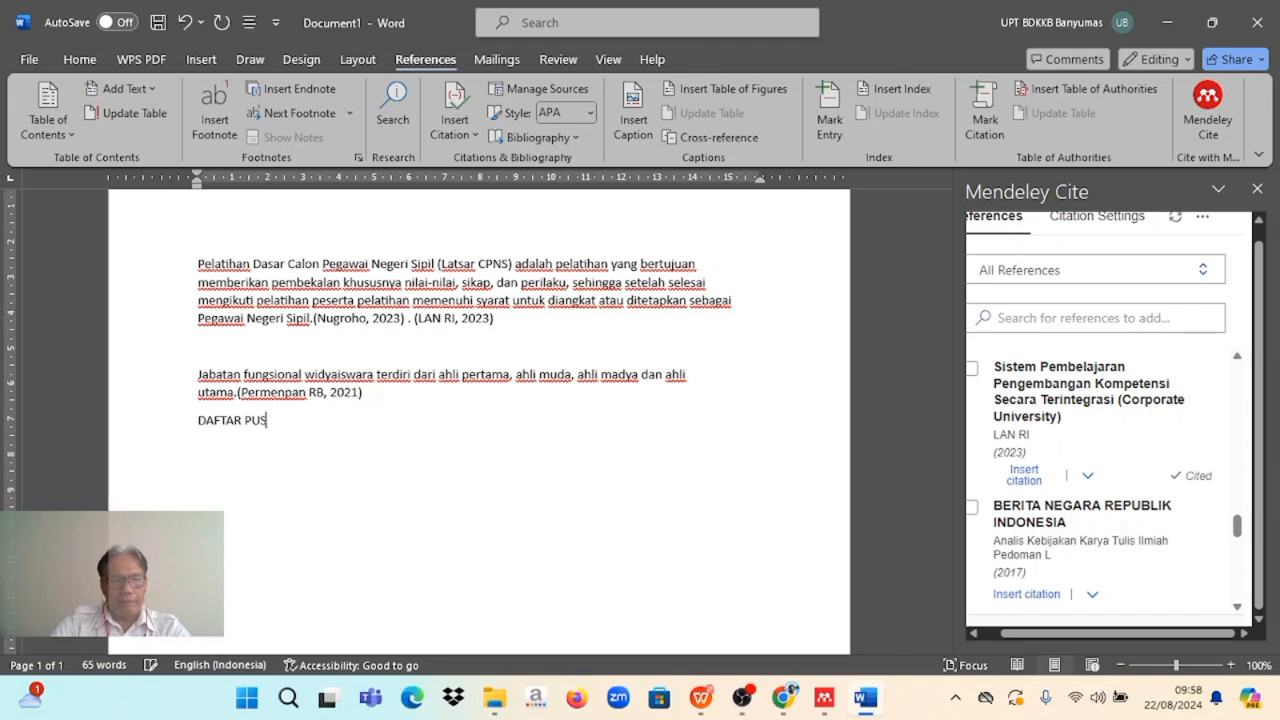
type("TAKA")
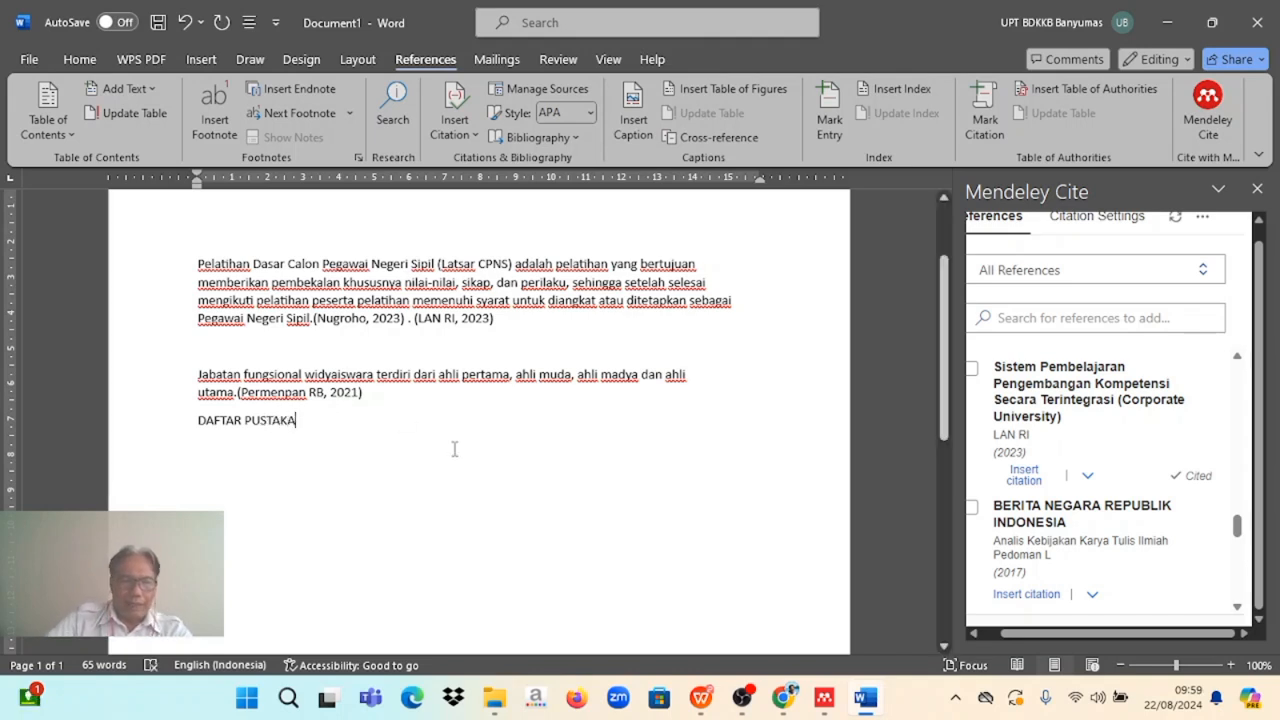
Insert four blank paragraphs between the Permenpan RB citation and the "DAFTAR PUSTAKA" heading
left_click(387, 397)
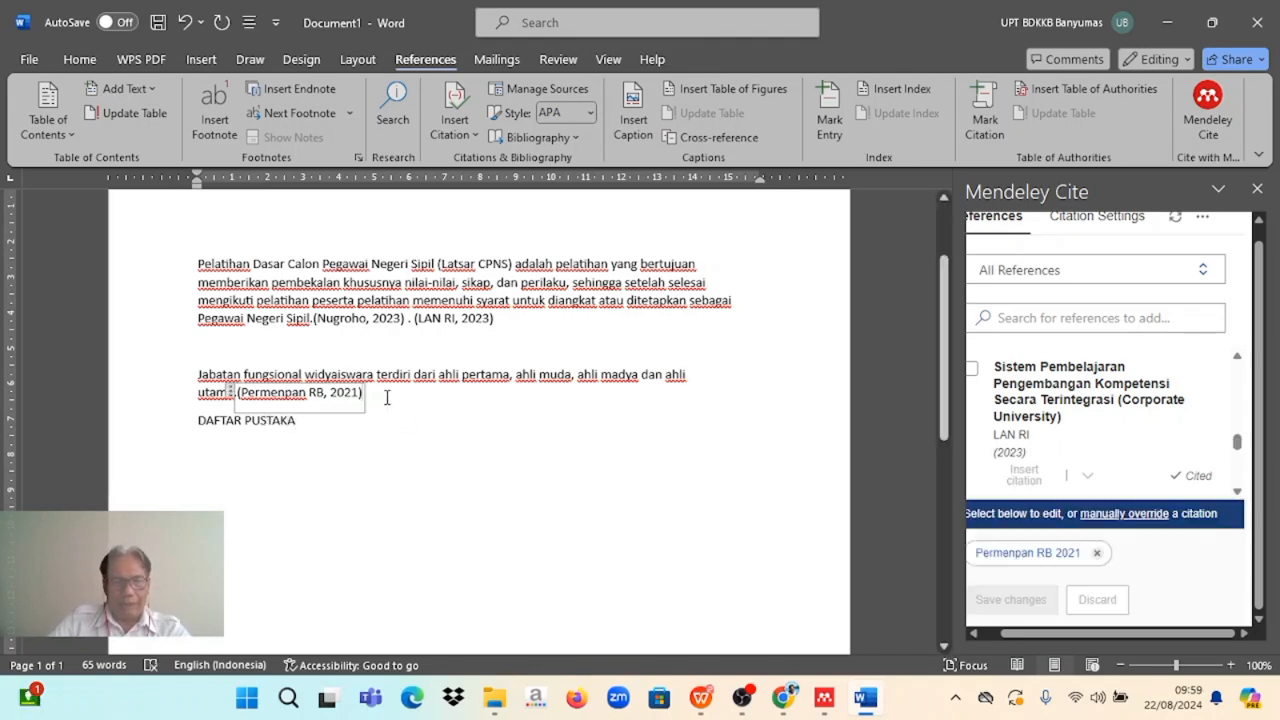
left_click(197, 420)
key("Return")
key("Return")
key("Return")
key("Return")
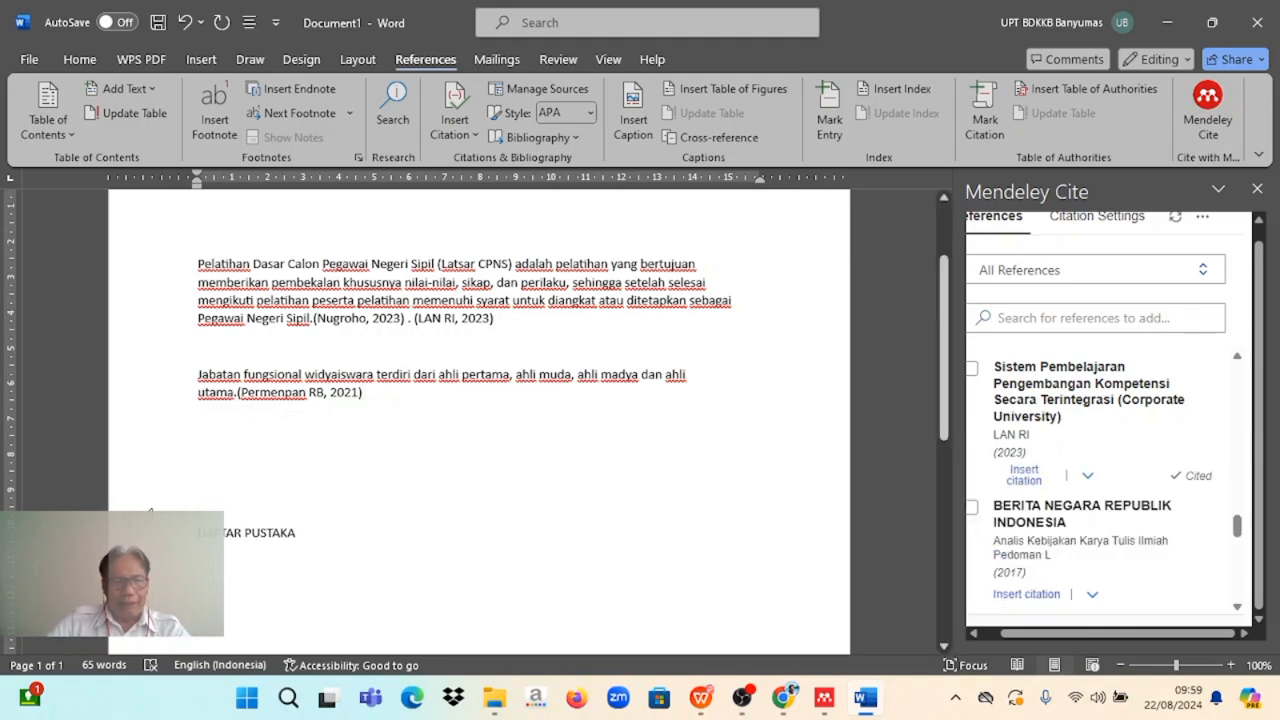
Insert the Mendeley bibliography on a new line directly below the "DAFTAR PUSTAKA" heading
left_click_drag(947, 341, 951, 432)
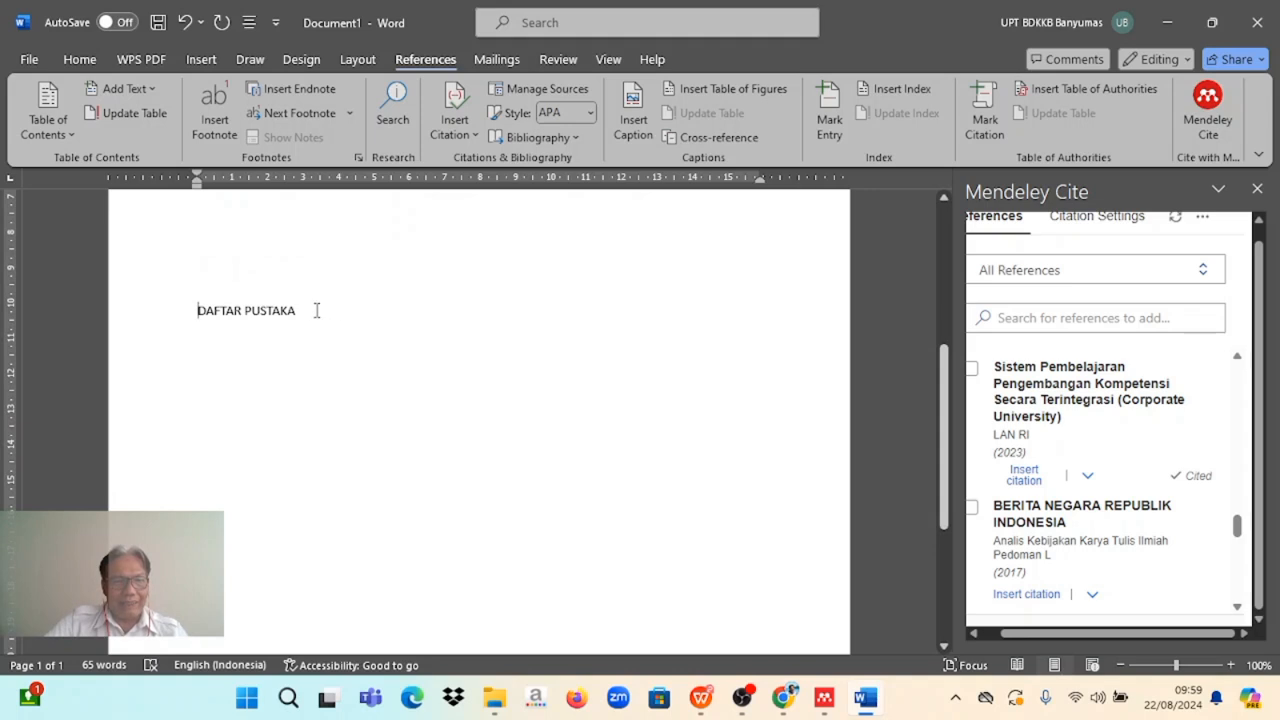
key("Return")
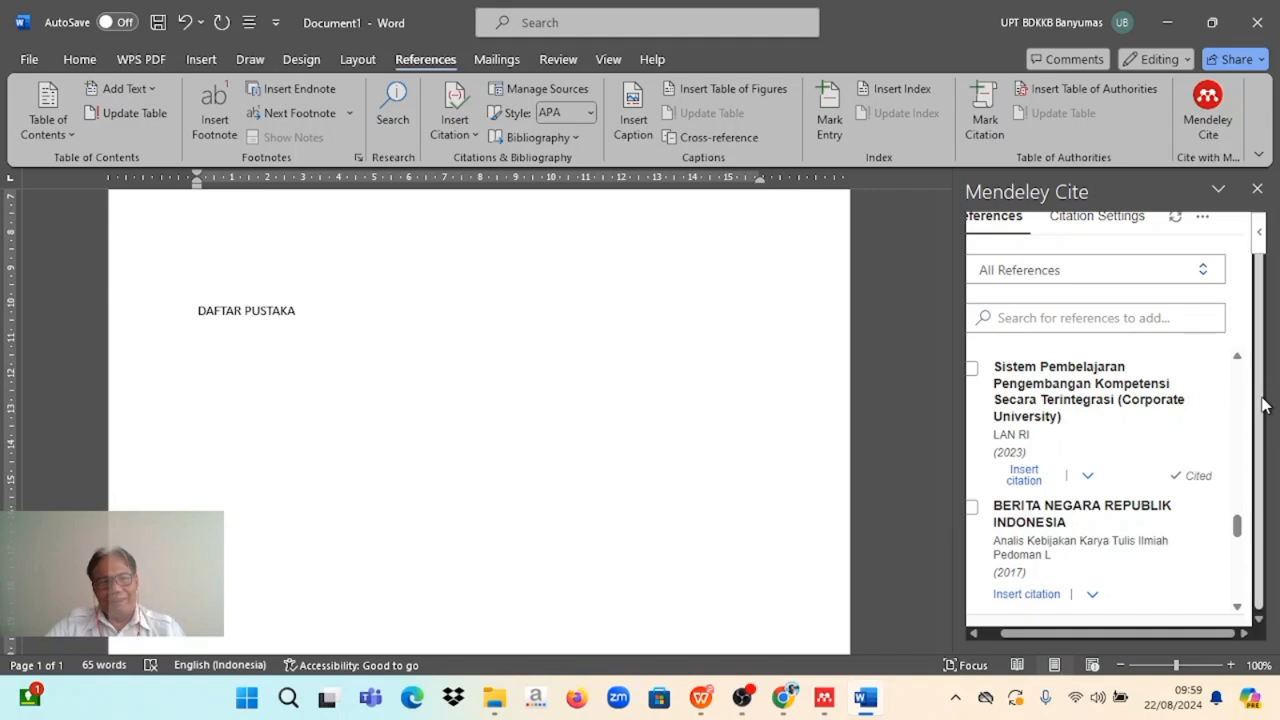
scroll(1262, 402, "up", 1)
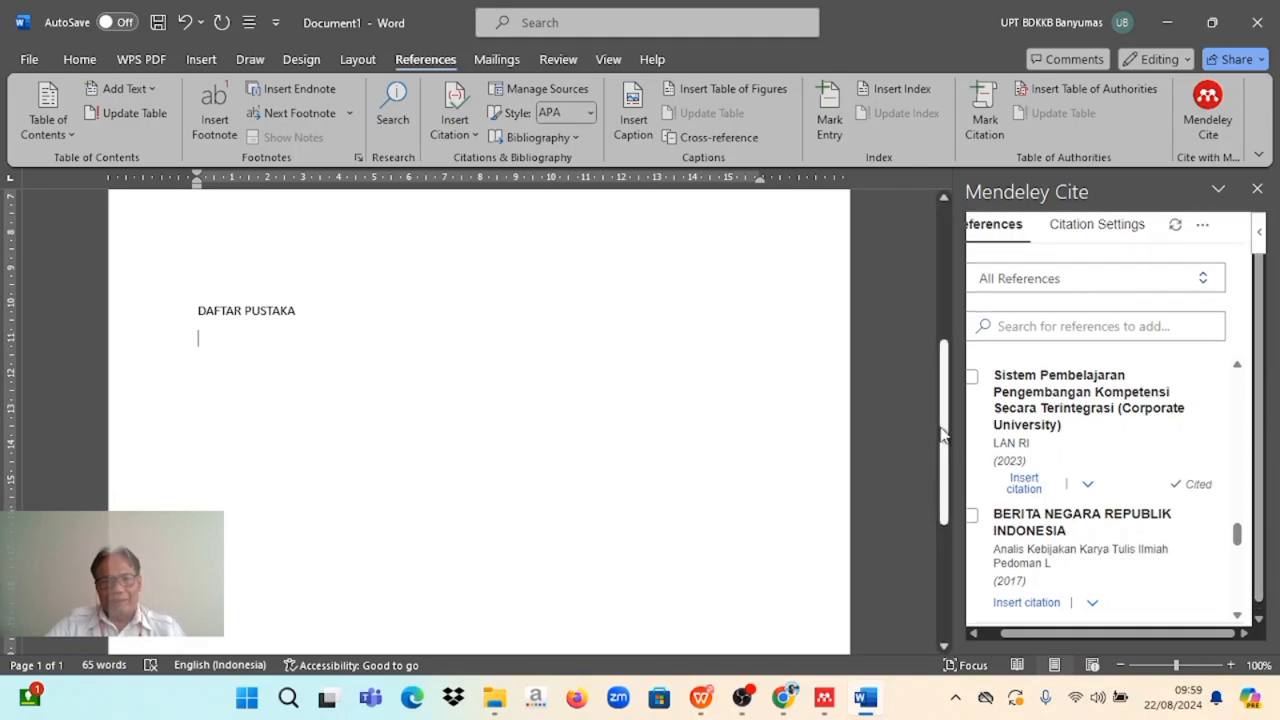
scroll(935, 408, "up", 2)
scroll(936, 414, "down", 1)
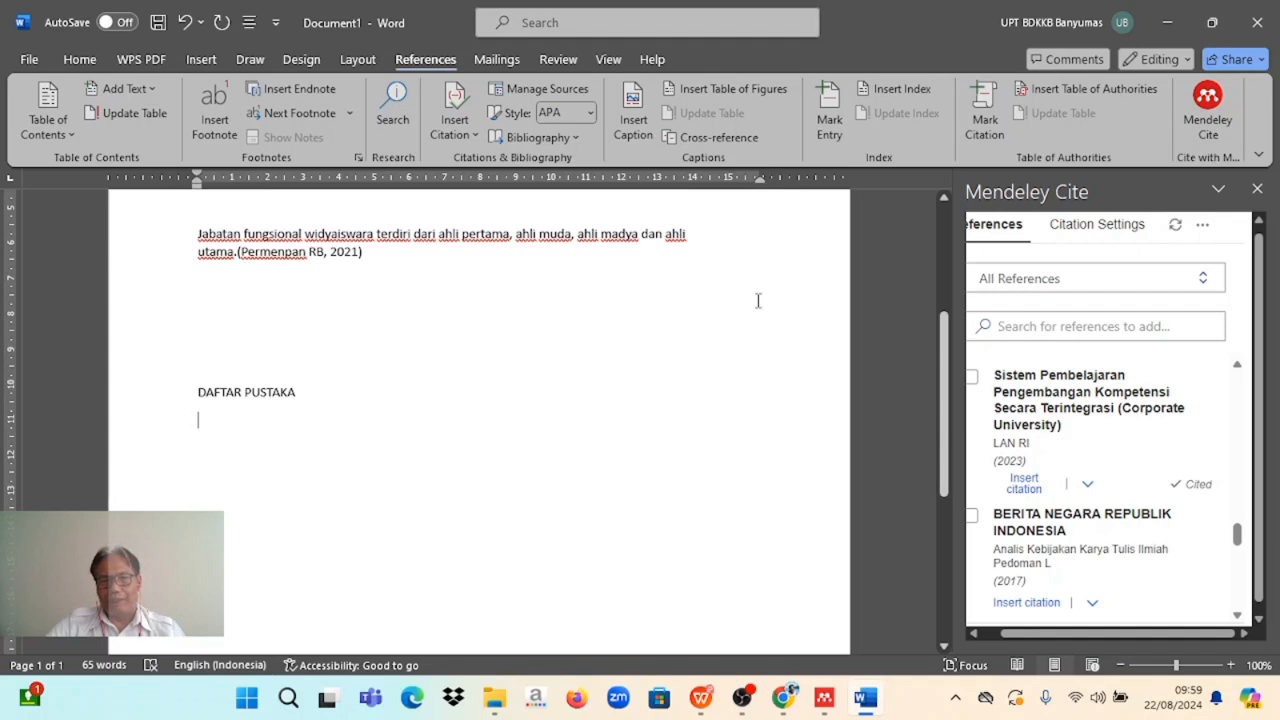
left_click(1203, 228)
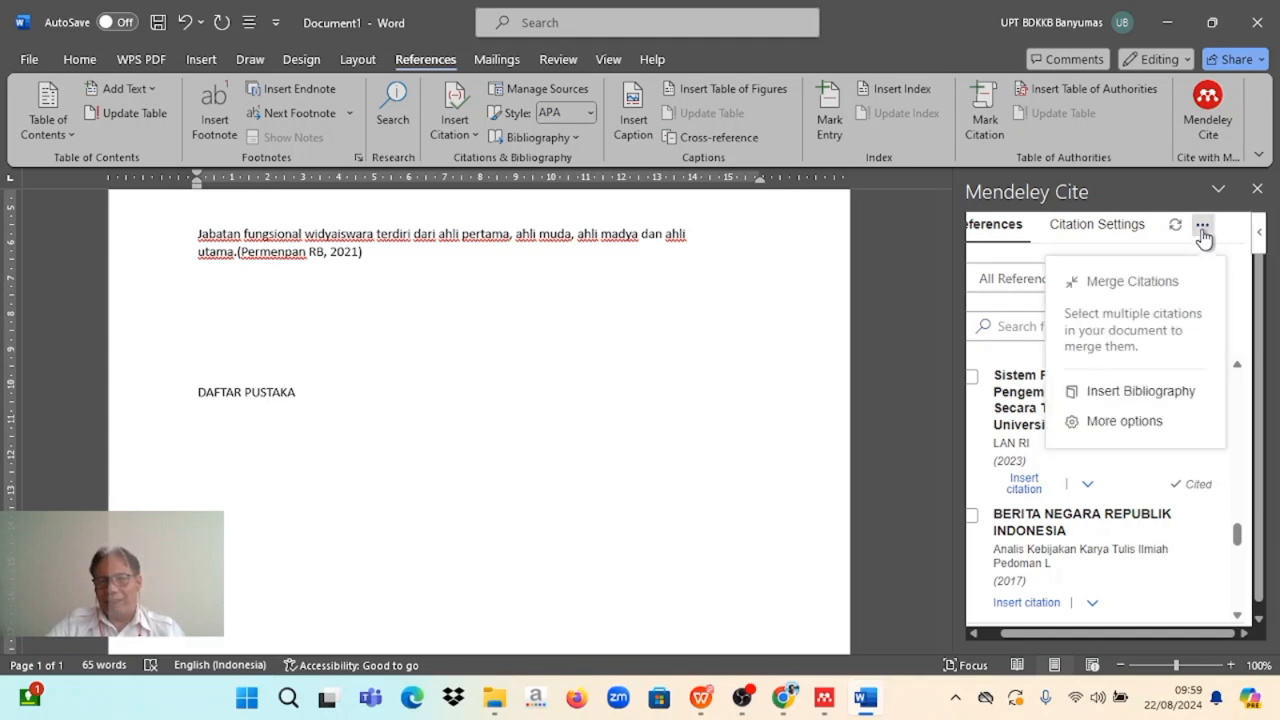
left_click(1160, 397)
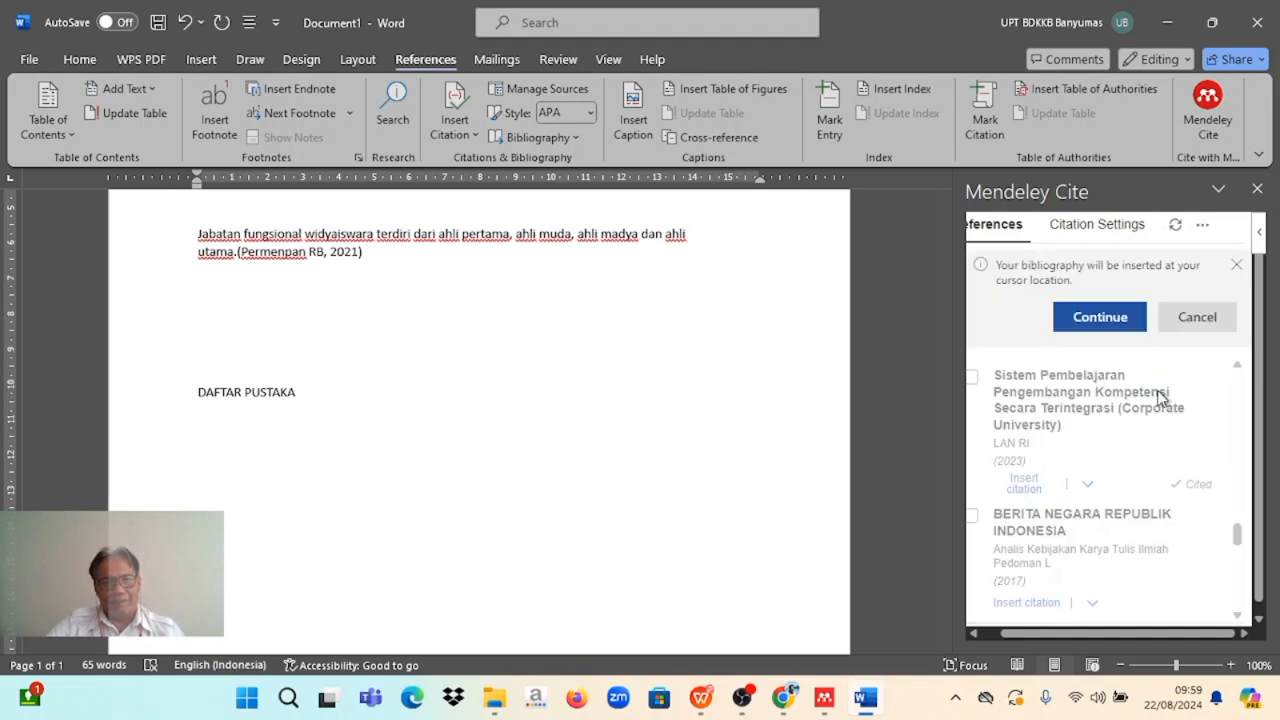
left_click(1121, 326)
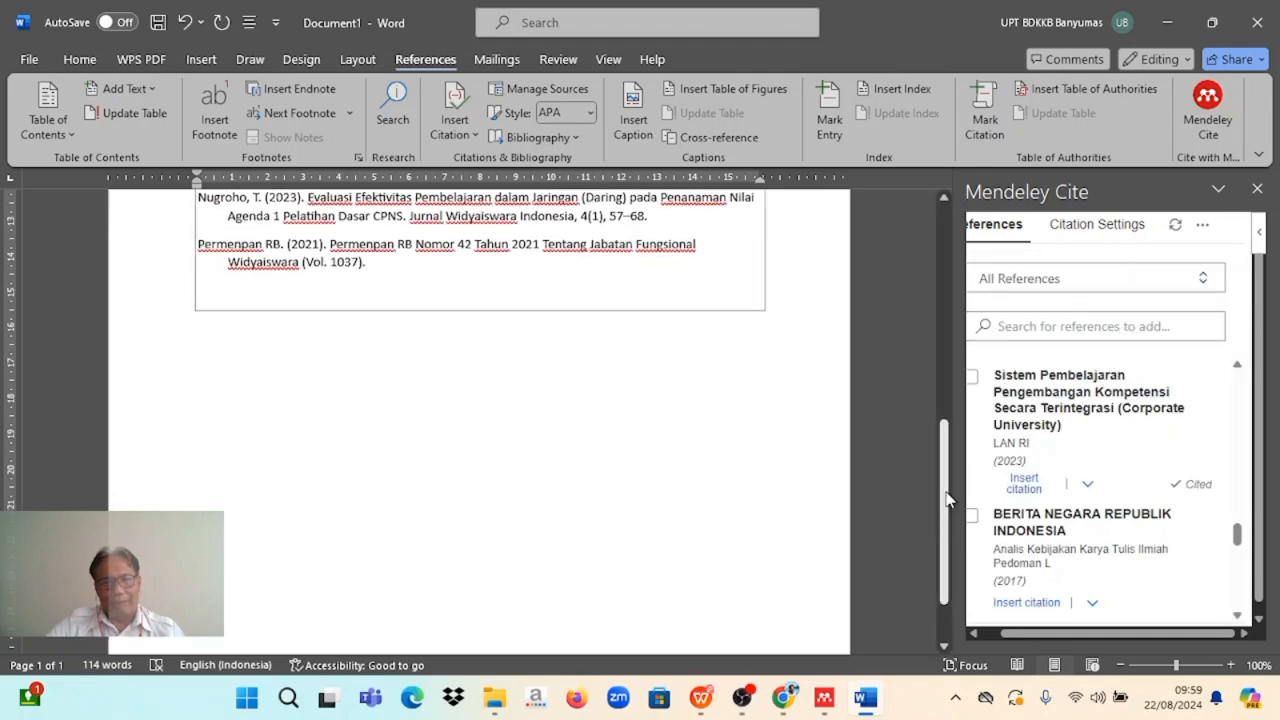
scroll(943, 435, "up", 3)
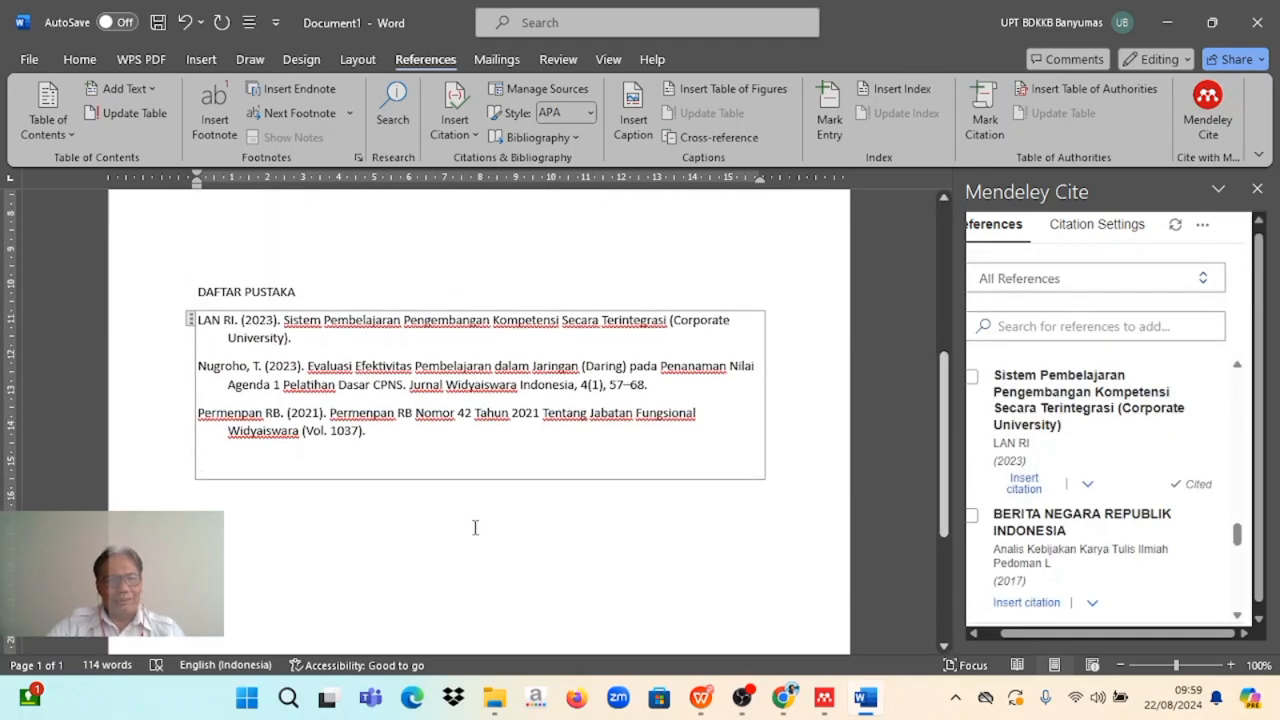